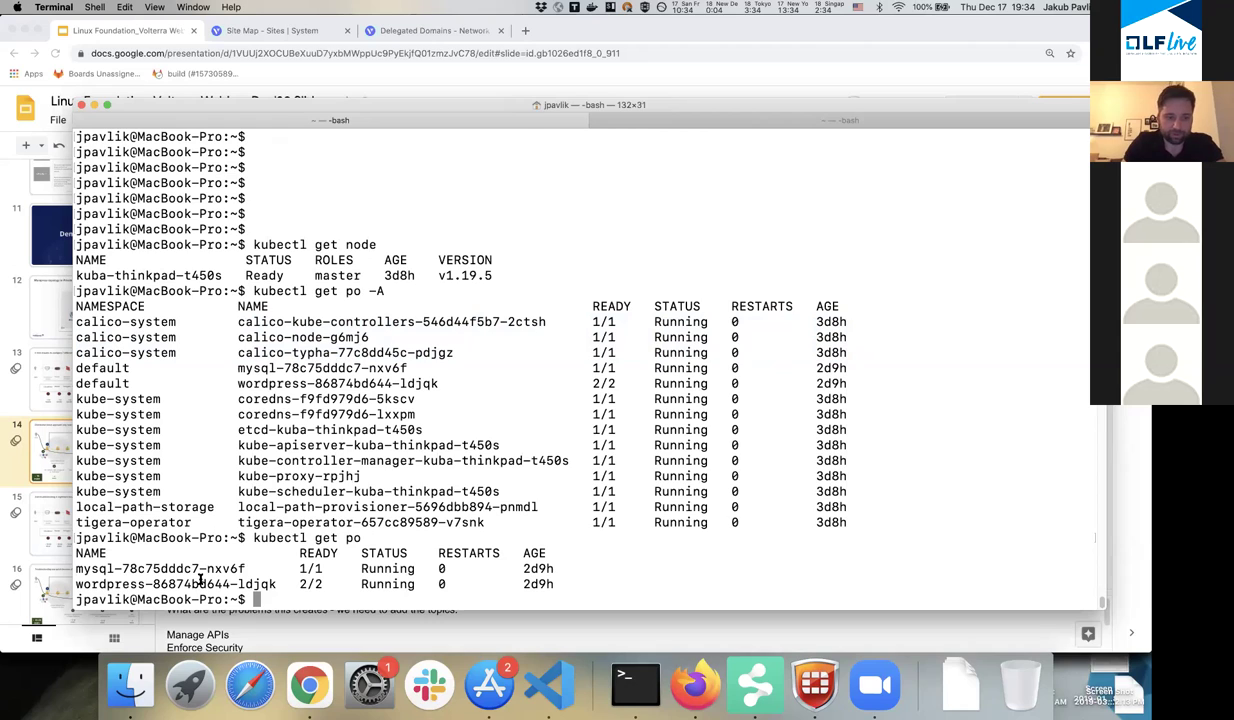
List the services in the cluster's default namespace with kubectl get svc.
double_click(201, 588)
left_click(111, 568)
double_click(95, 568)
left_click(190, 542)
key("Up")
key("BackSpace")
key("BackSpace")
type("svc")
key("Return")
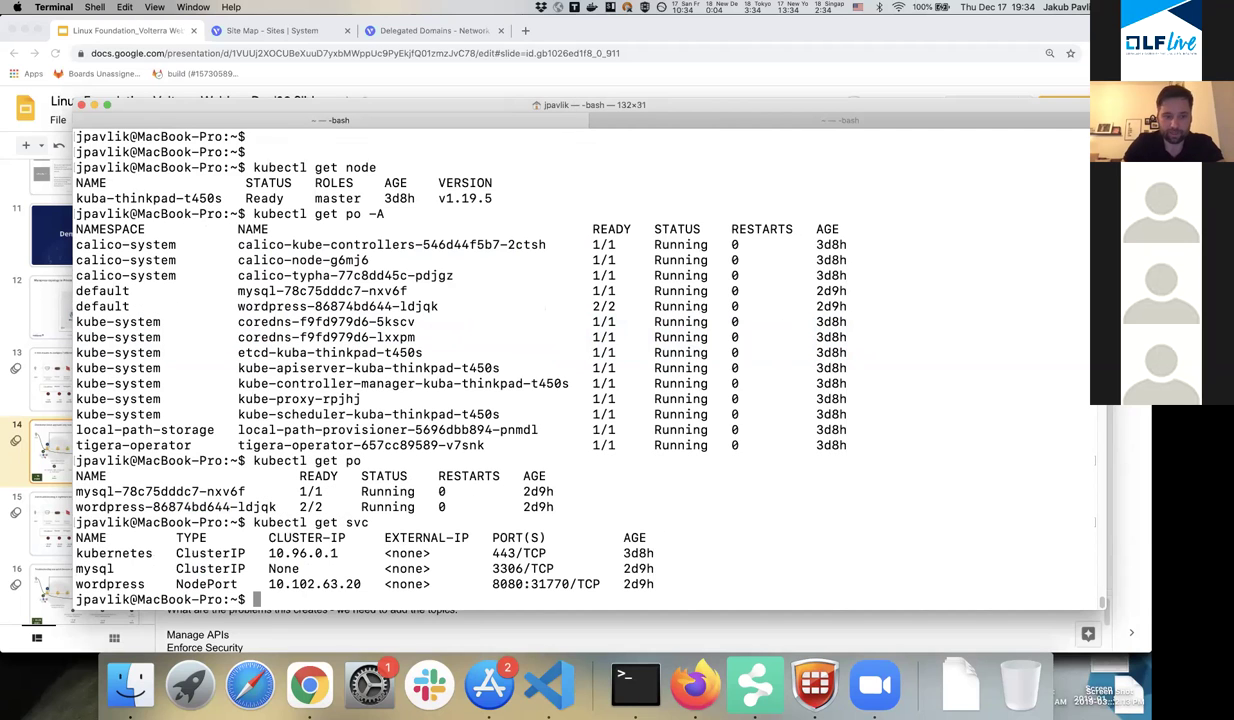
double_click(355, 522)
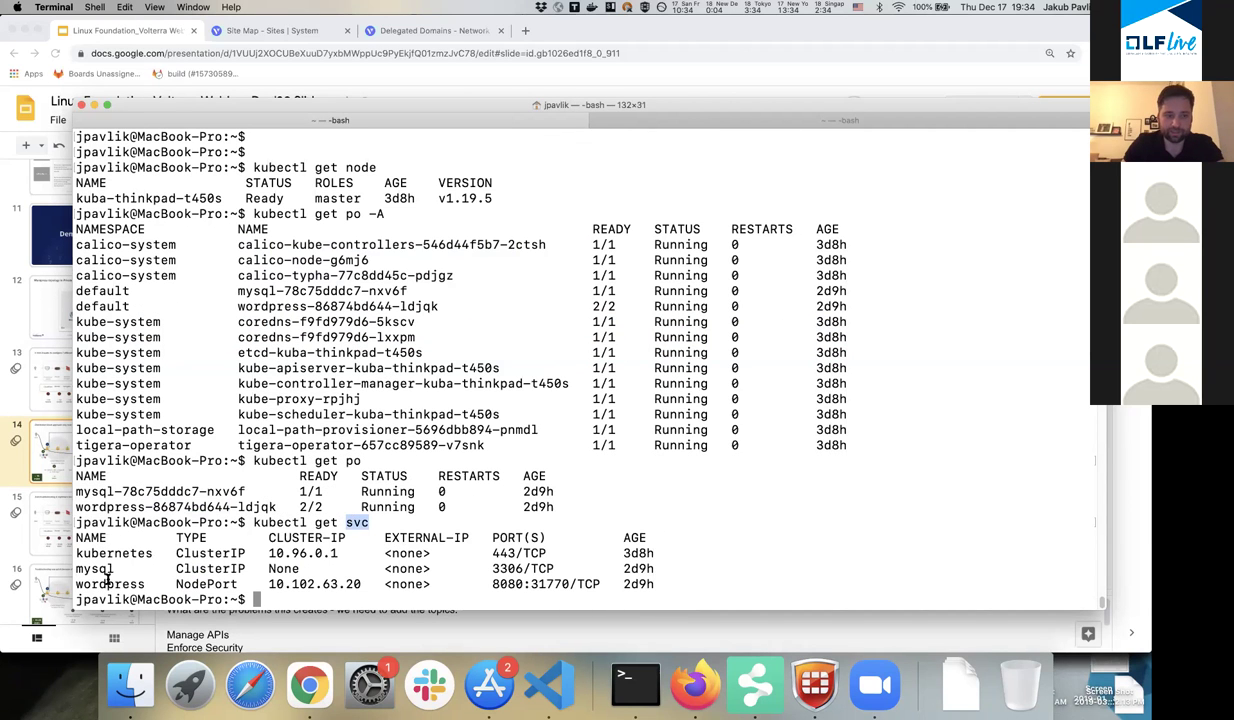
double_click(108, 583)
double_click(356, 522)
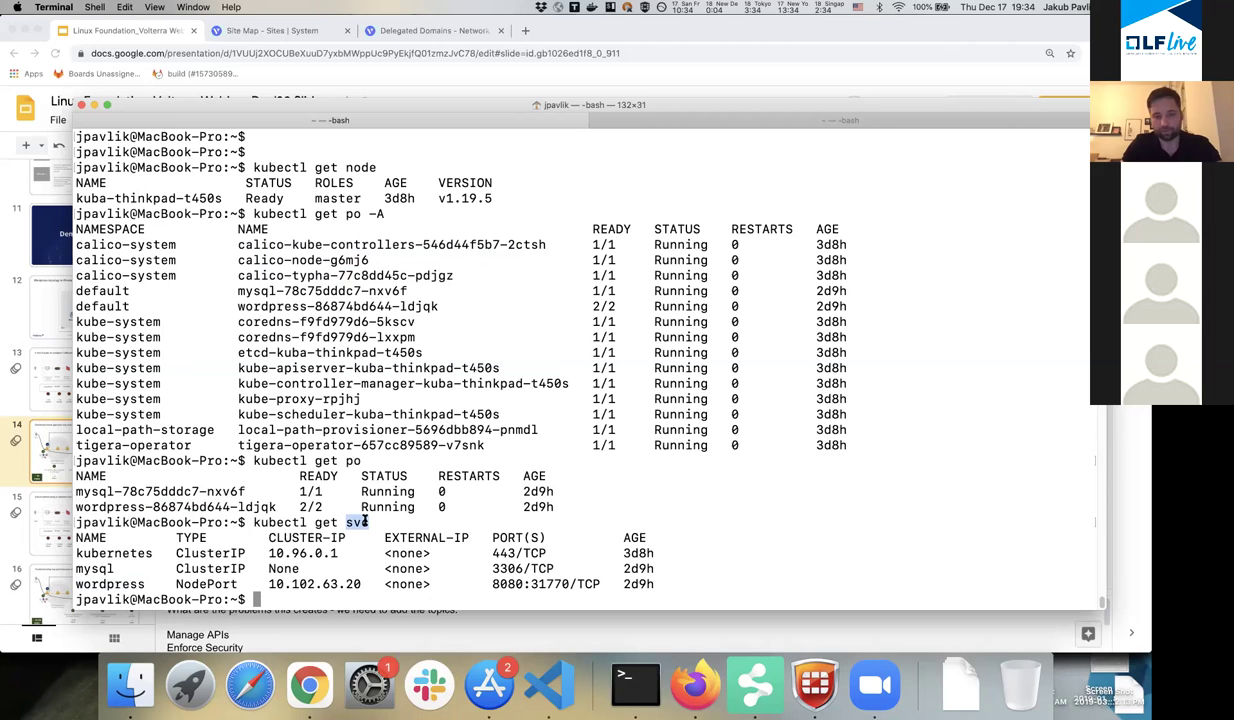
left_click(366, 515)
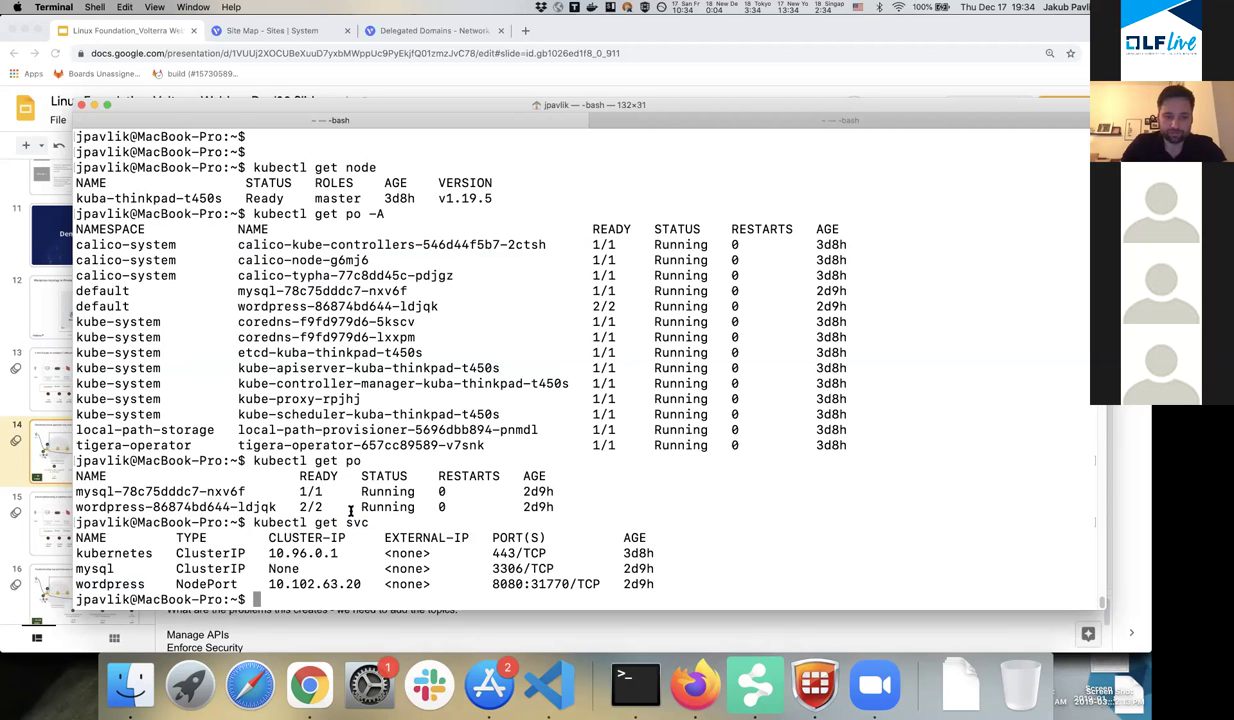
Switch to the Volterra console in Chrome and open the dc-prague site's dashboard from the site map.
left_click(324, 672)
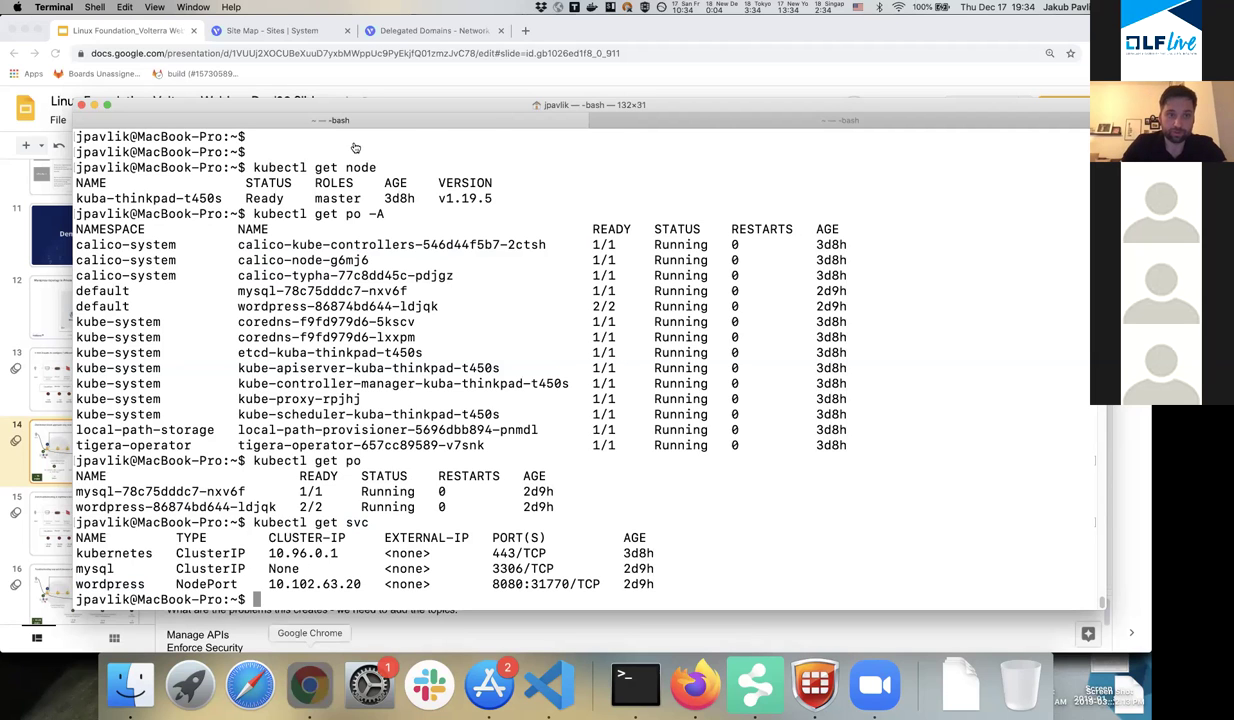
left_click(294, 32)
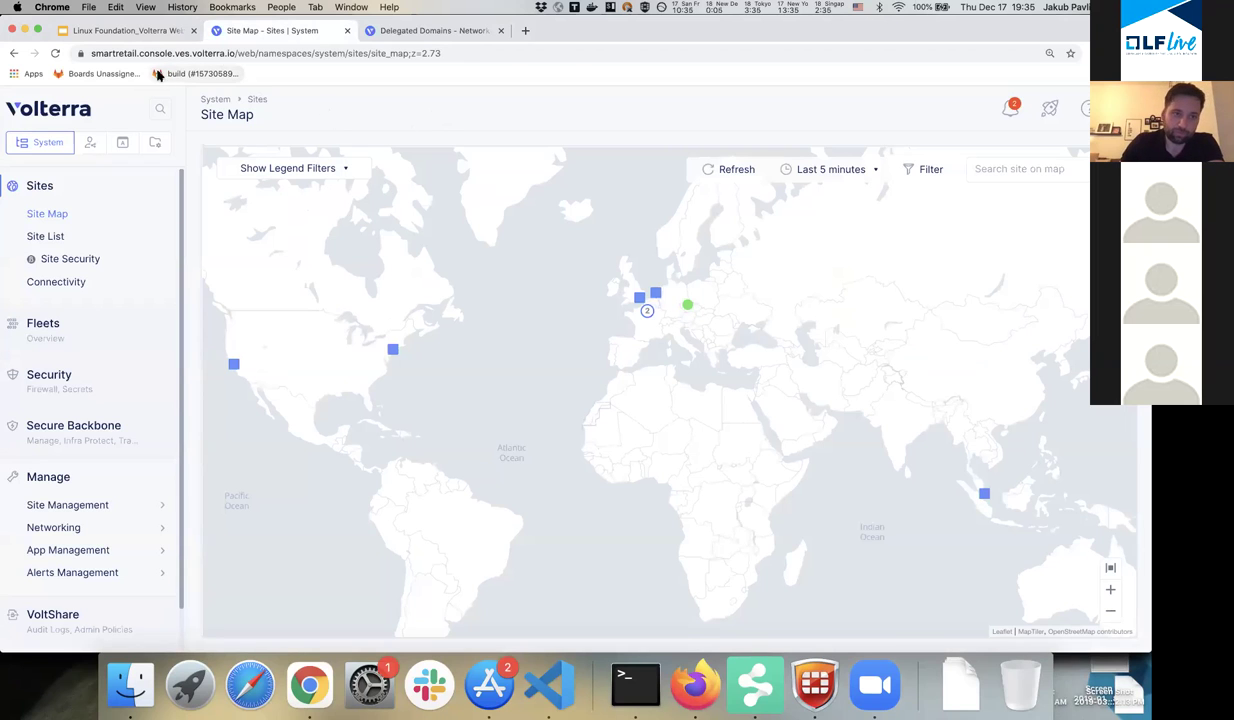
left_click_drag(870, 328, 653, 353)
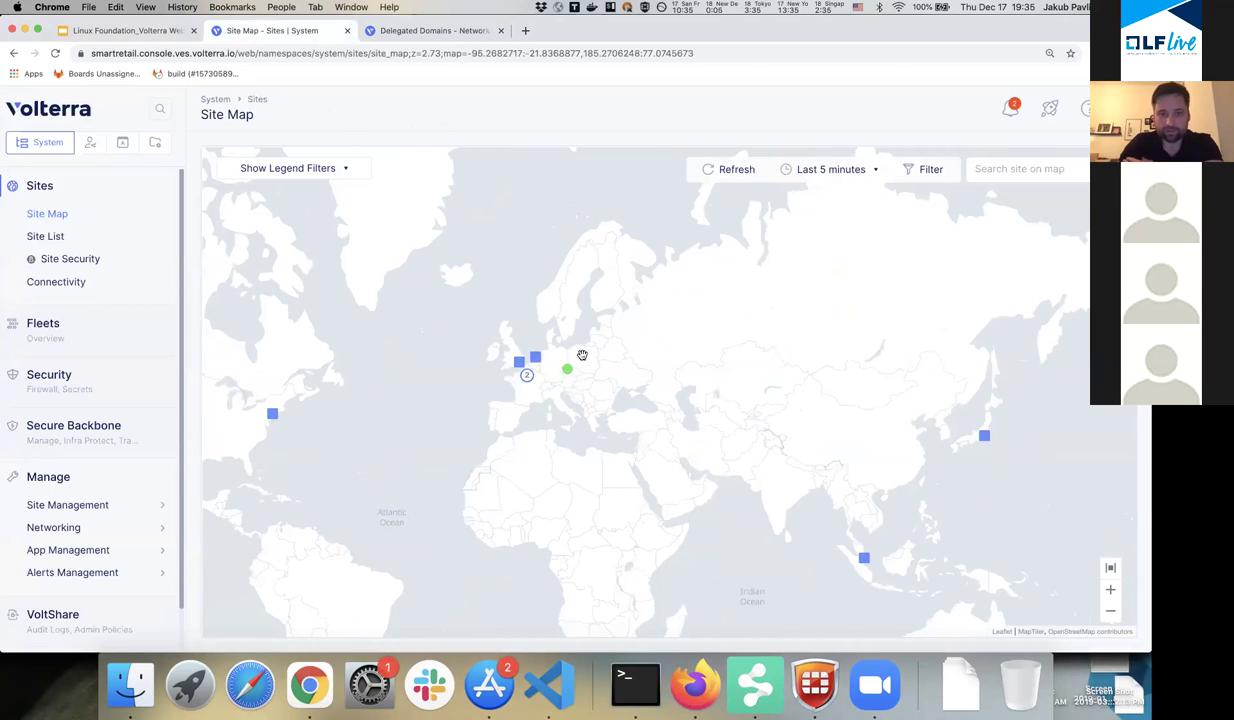
mouse_move(569, 373)
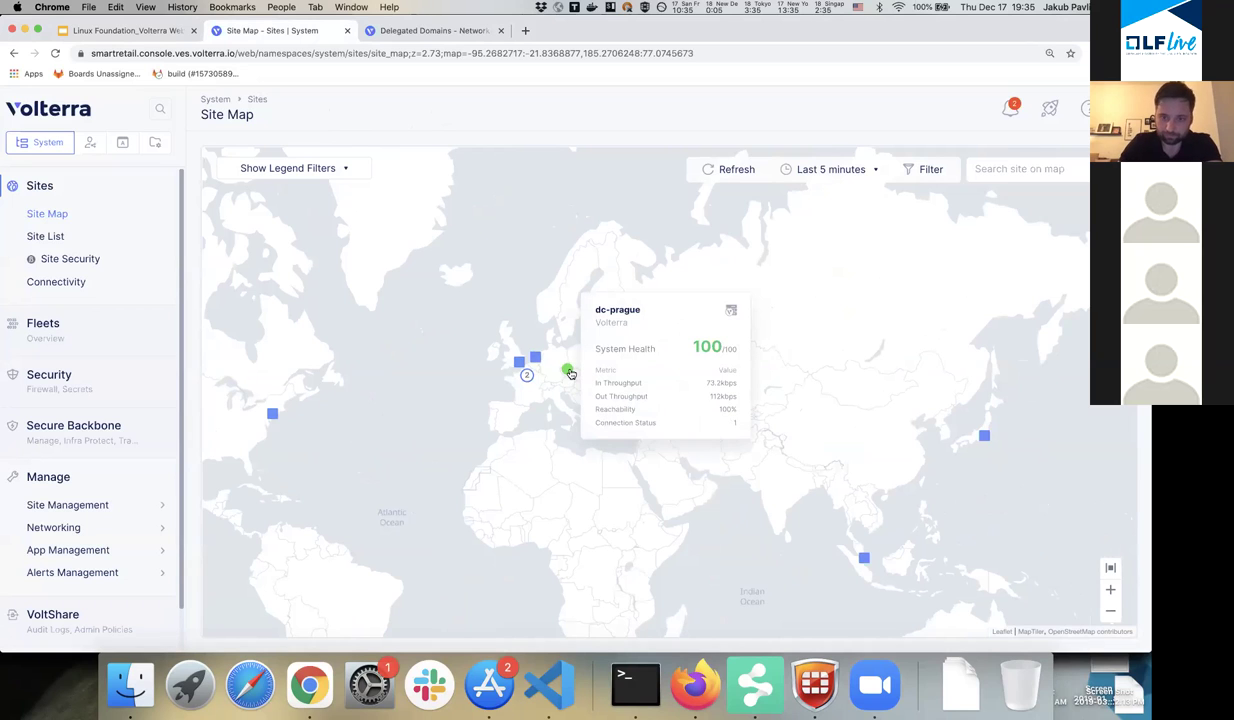
left_click(568, 372)
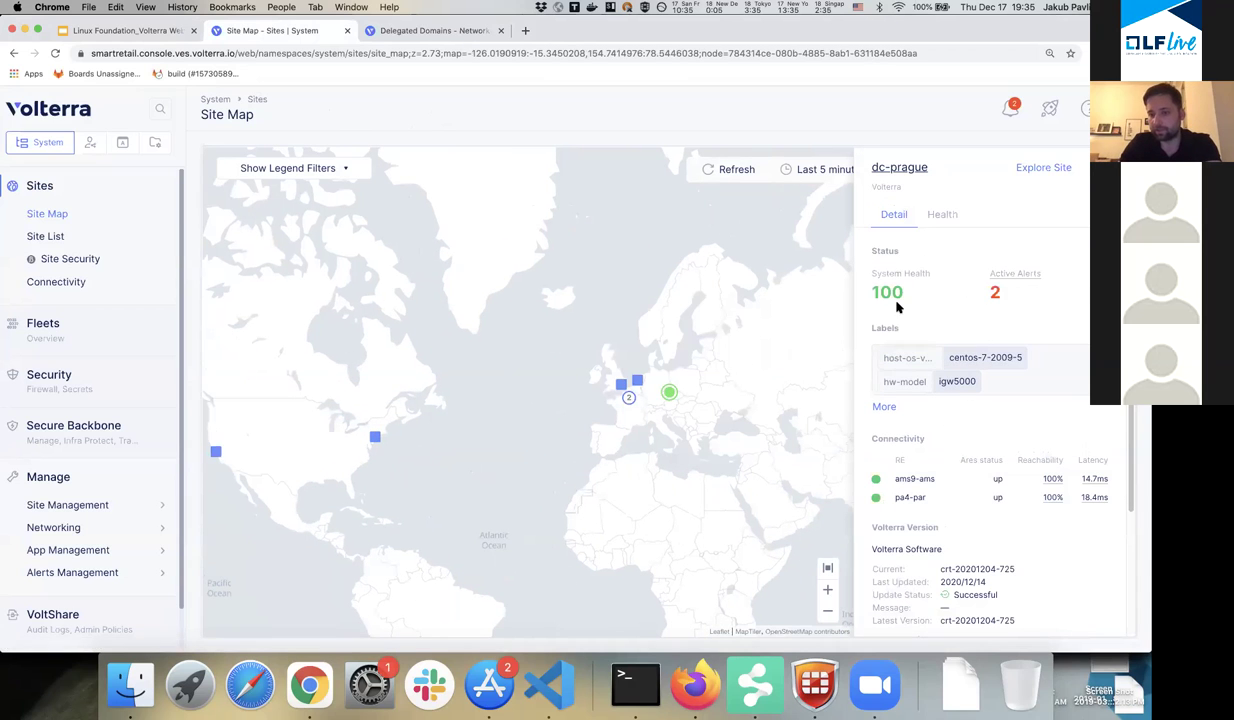
left_click(1050, 168)
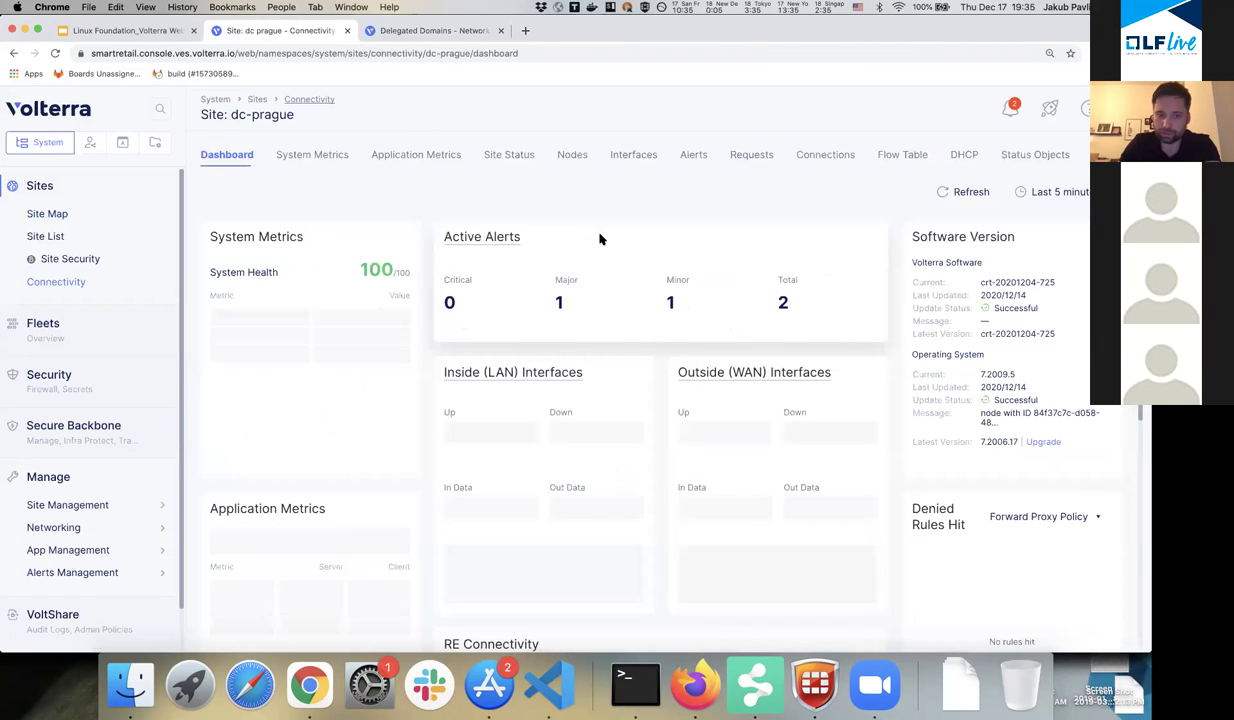
Examine the dc-prague dashboard's interface data, and the status, interface IP and metrics of its master-0 node.
scroll(449, 265, "down", 1)
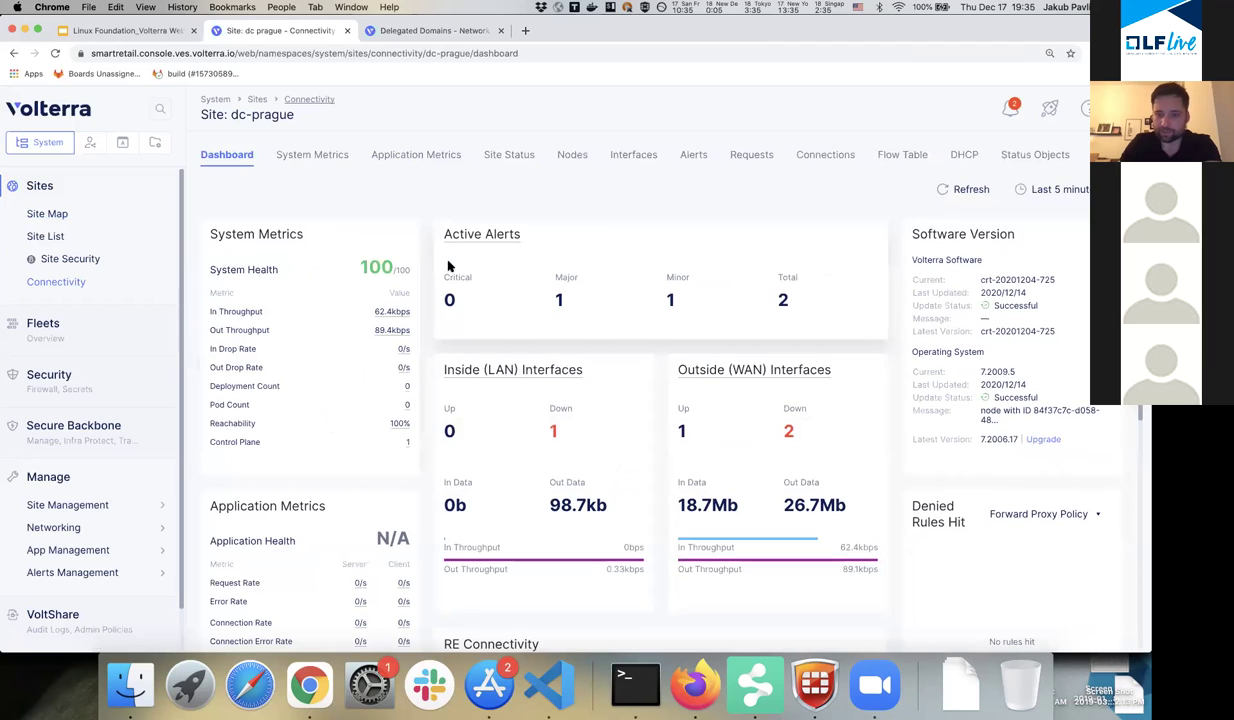
left_click_drag(679, 502, 810, 484)
left_click(810, 484)
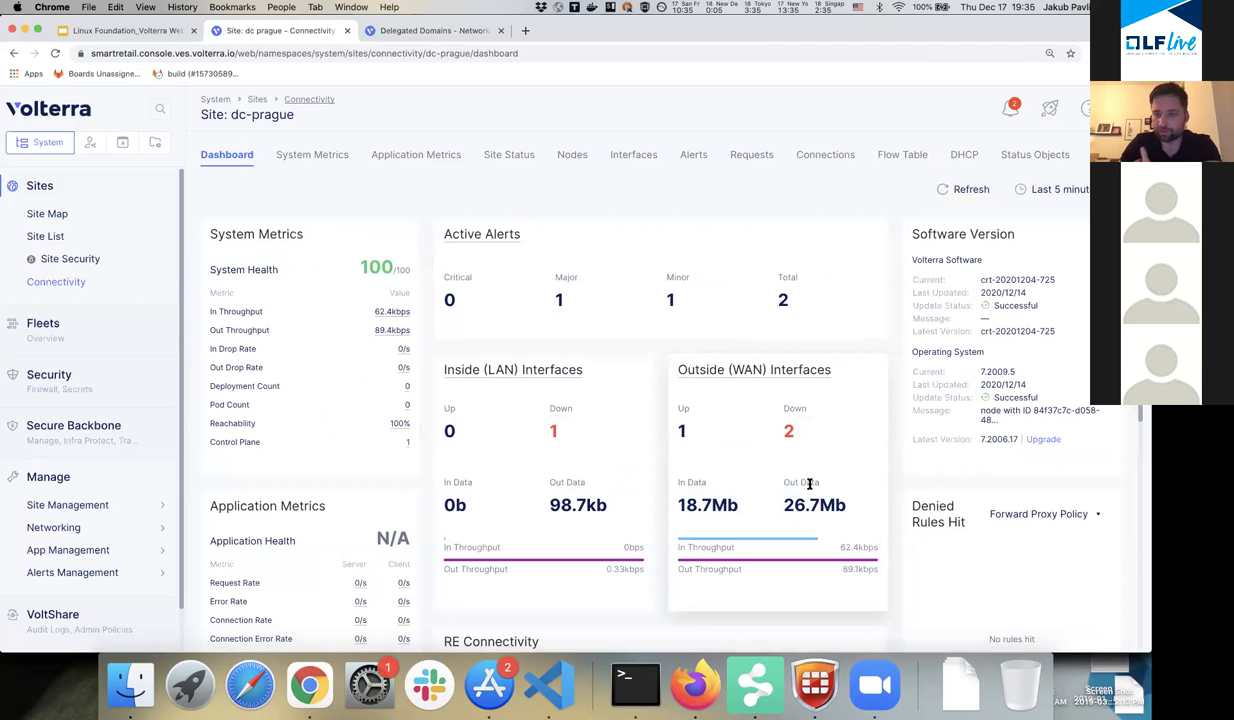
scroll(720, 465, "down", 1)
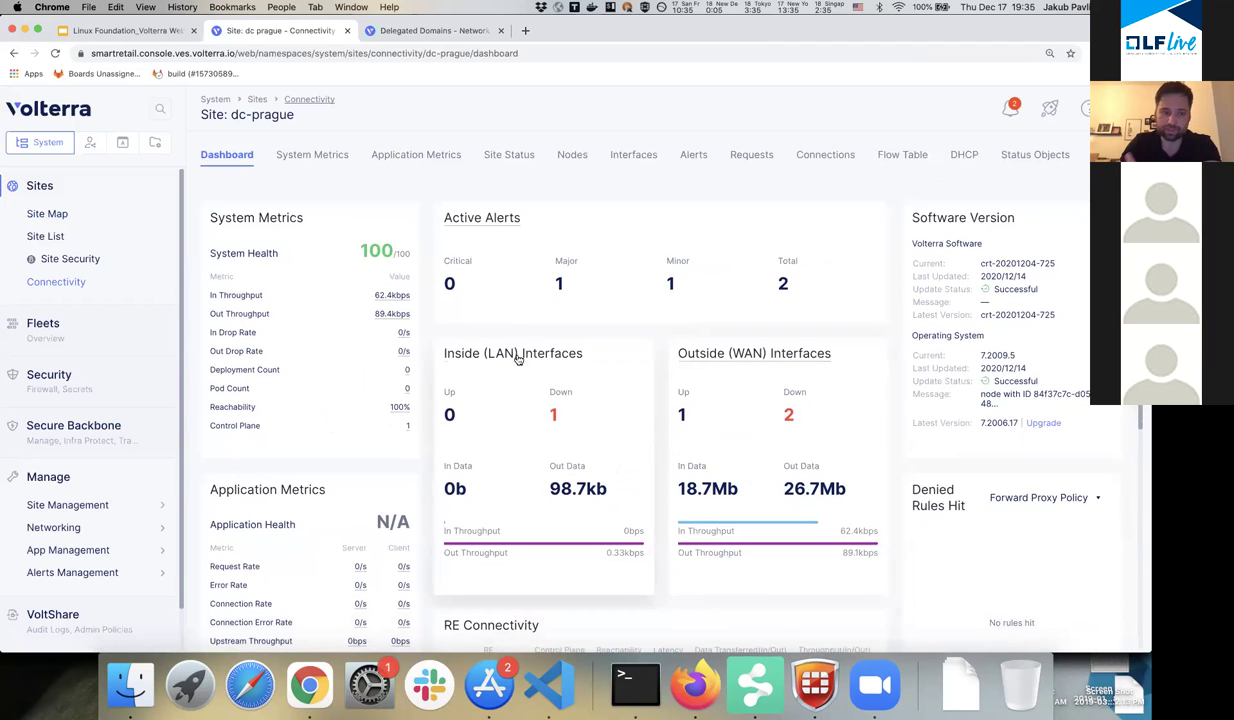
scroll(500, 352, "up", 1)
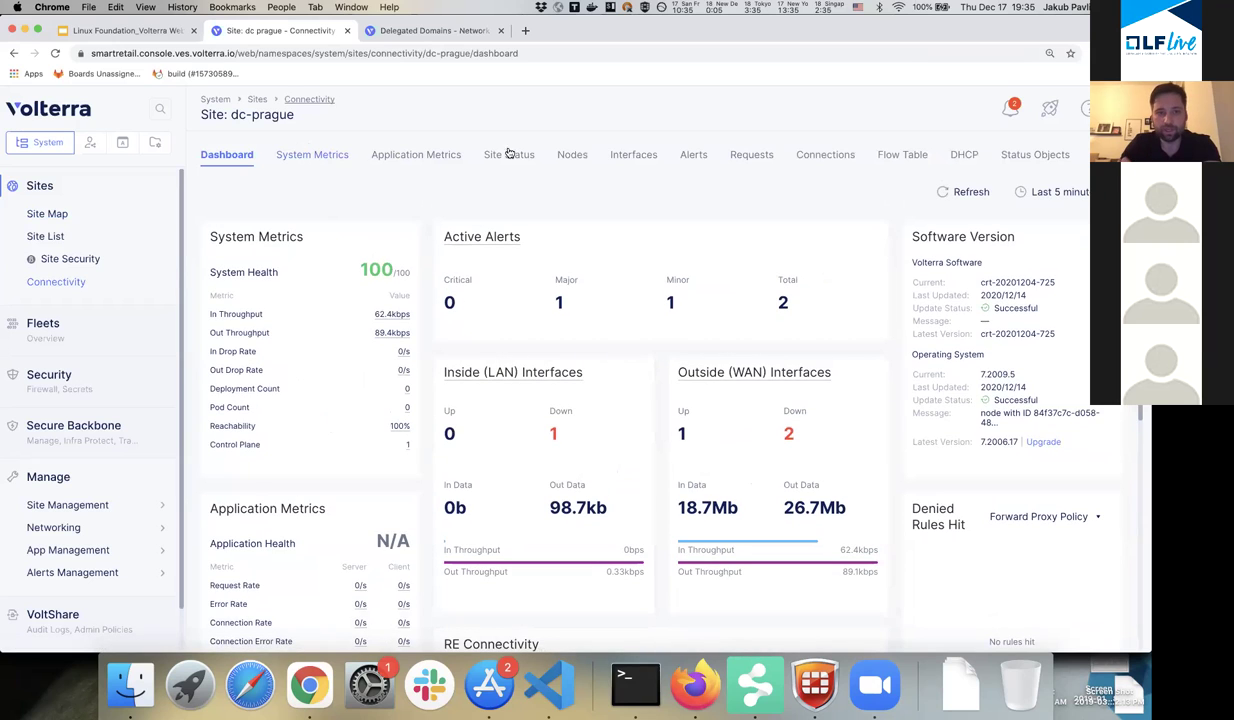
left_click(578, 156)
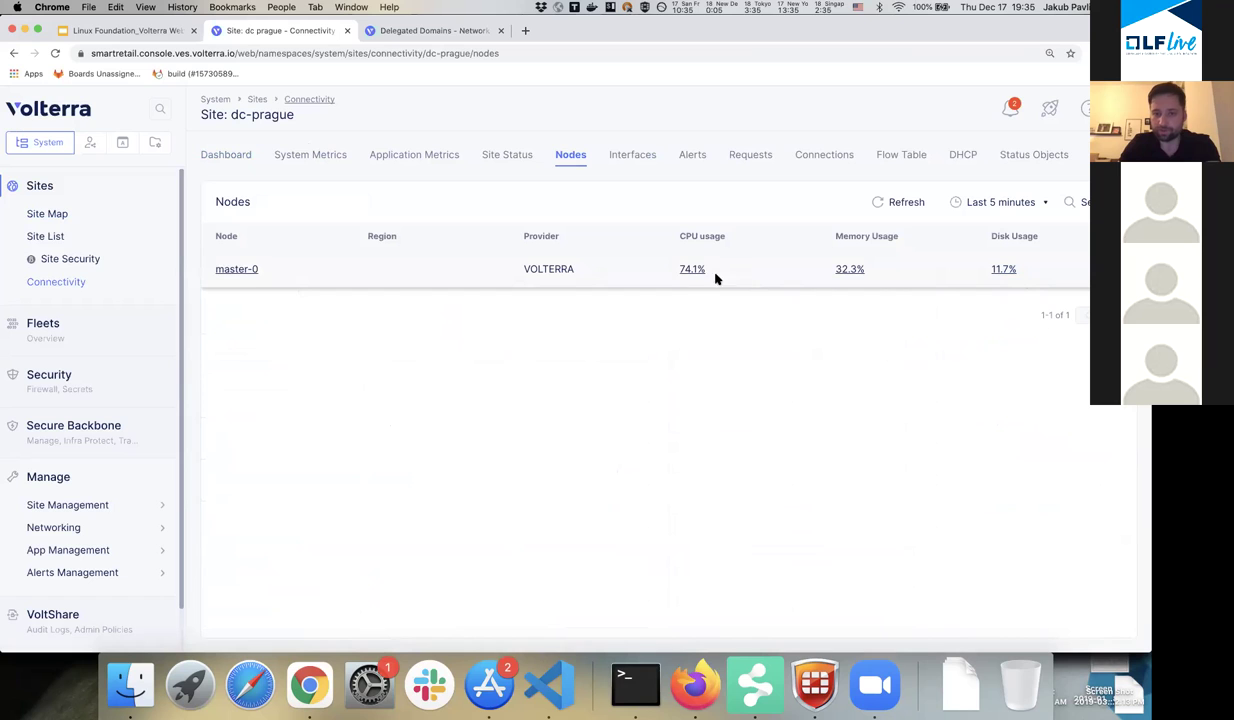
left_click(243, 275)
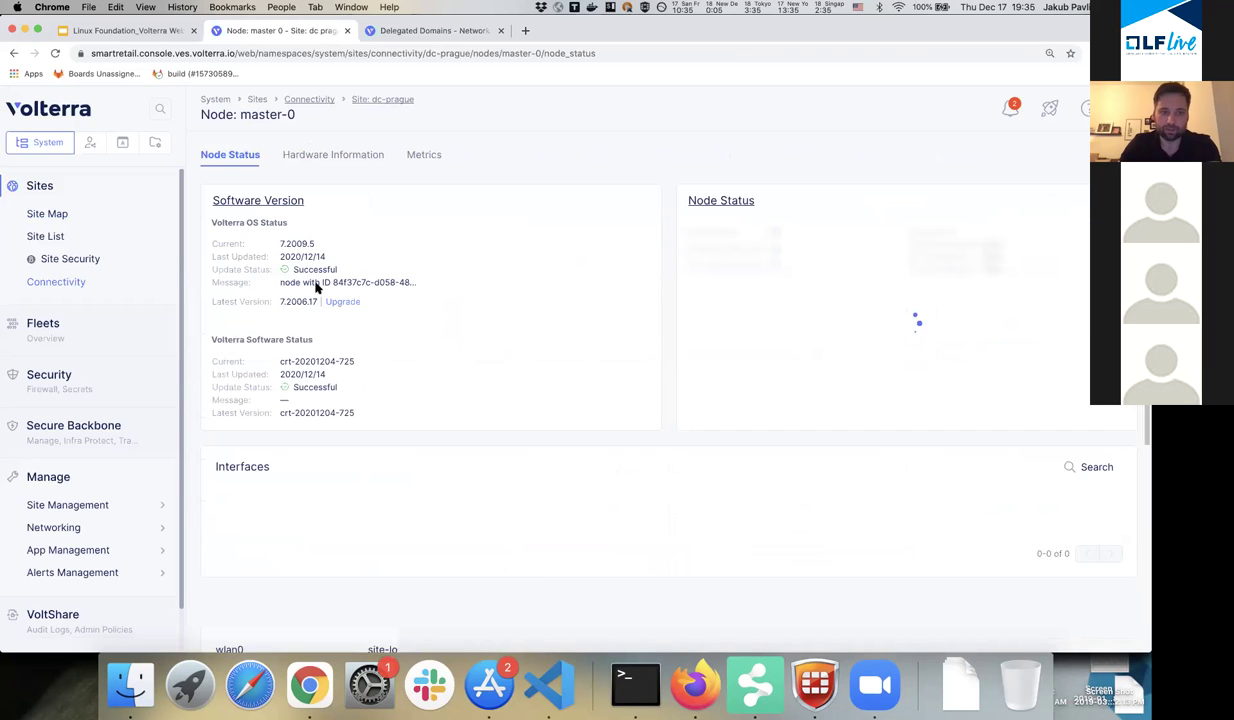
left_click_drag(680, 541, 738, 545)
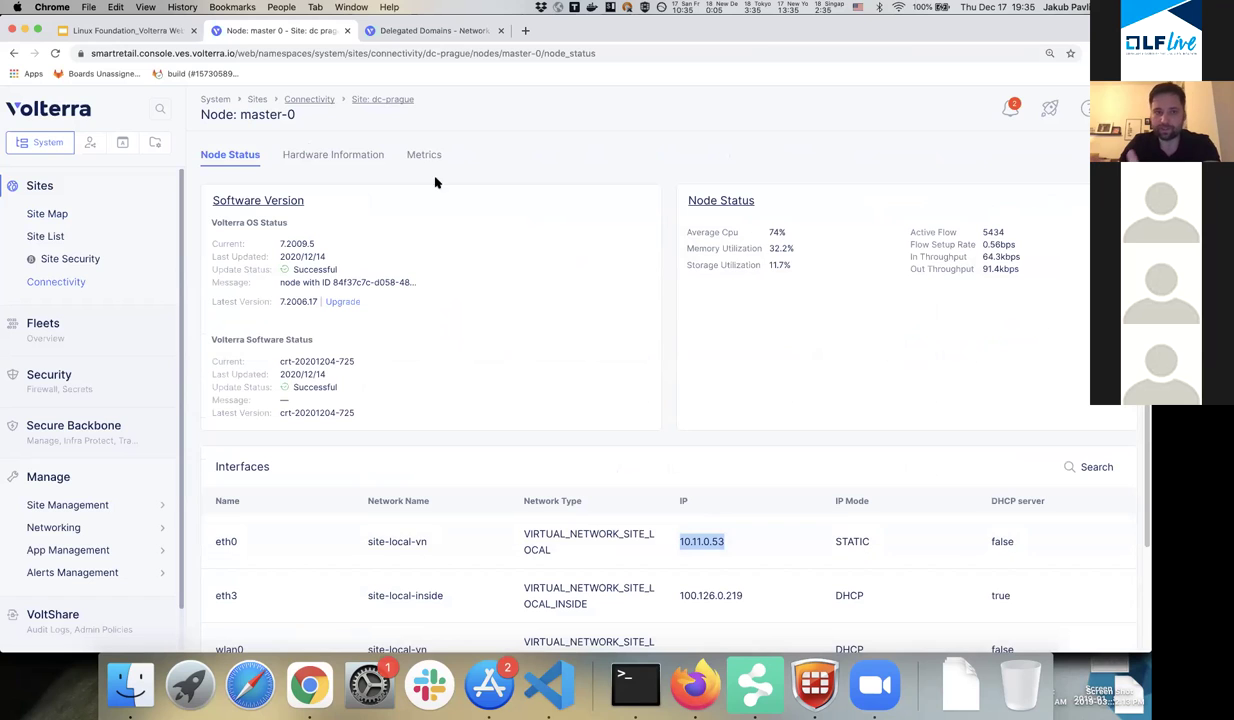
left_click(410, 155)
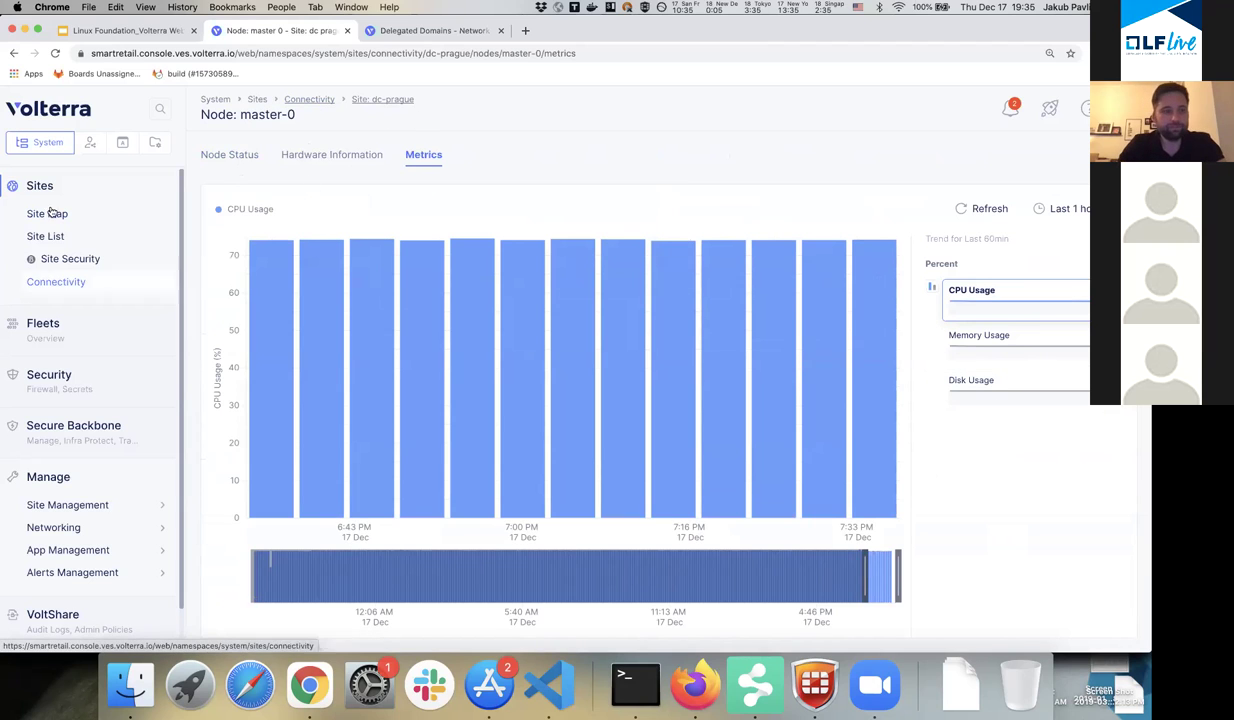
View the site list, and open the Service Discovery page by searching the console for "disco".
left_click(56, 238)
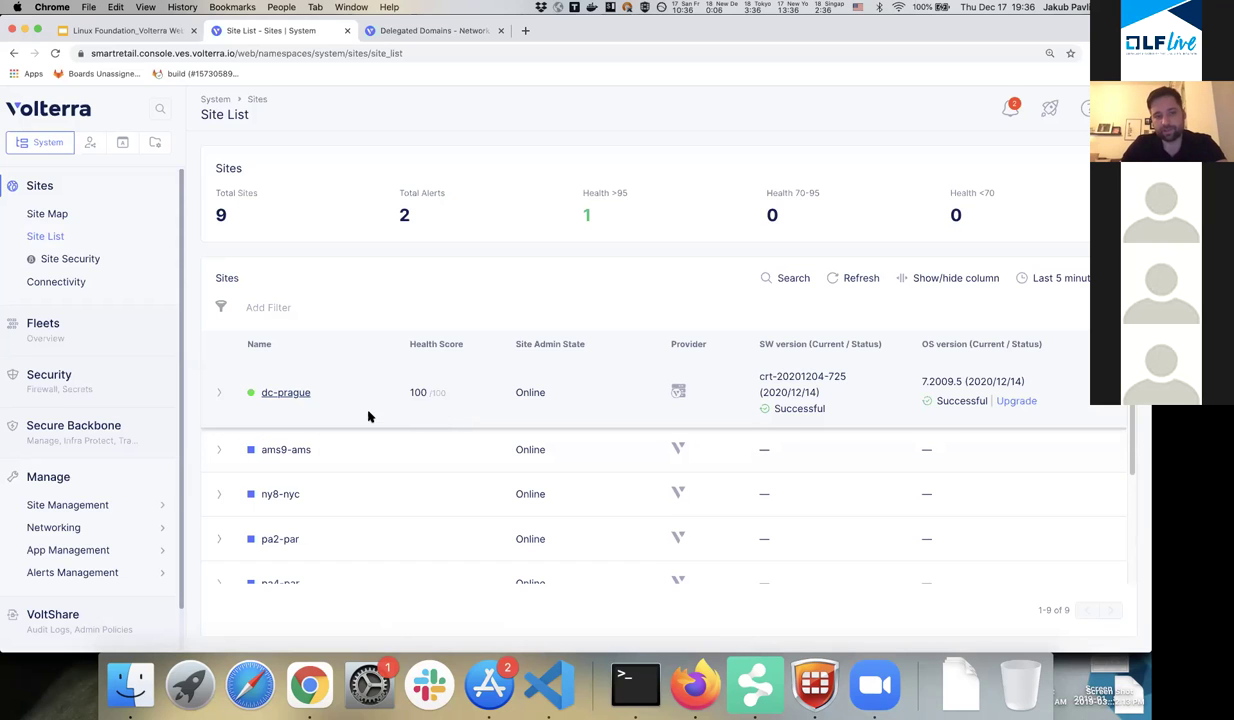
left_click(160, 109)
type("disco")
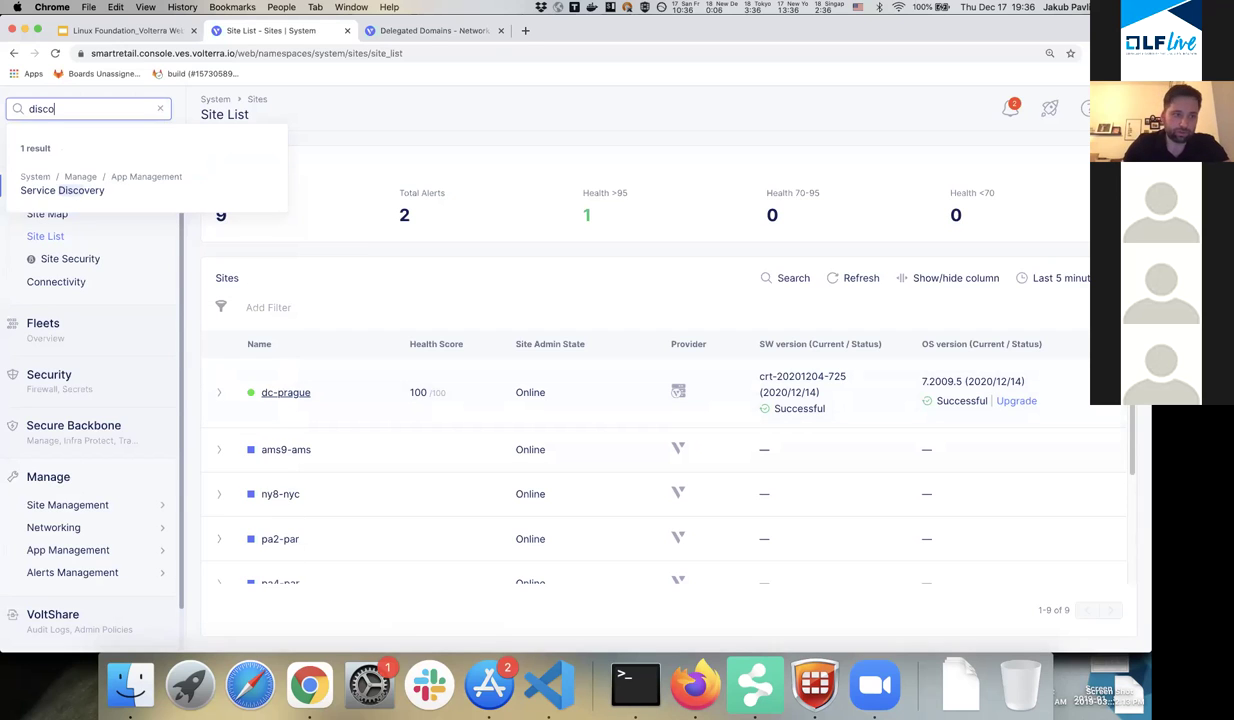
left_click(138, 180)
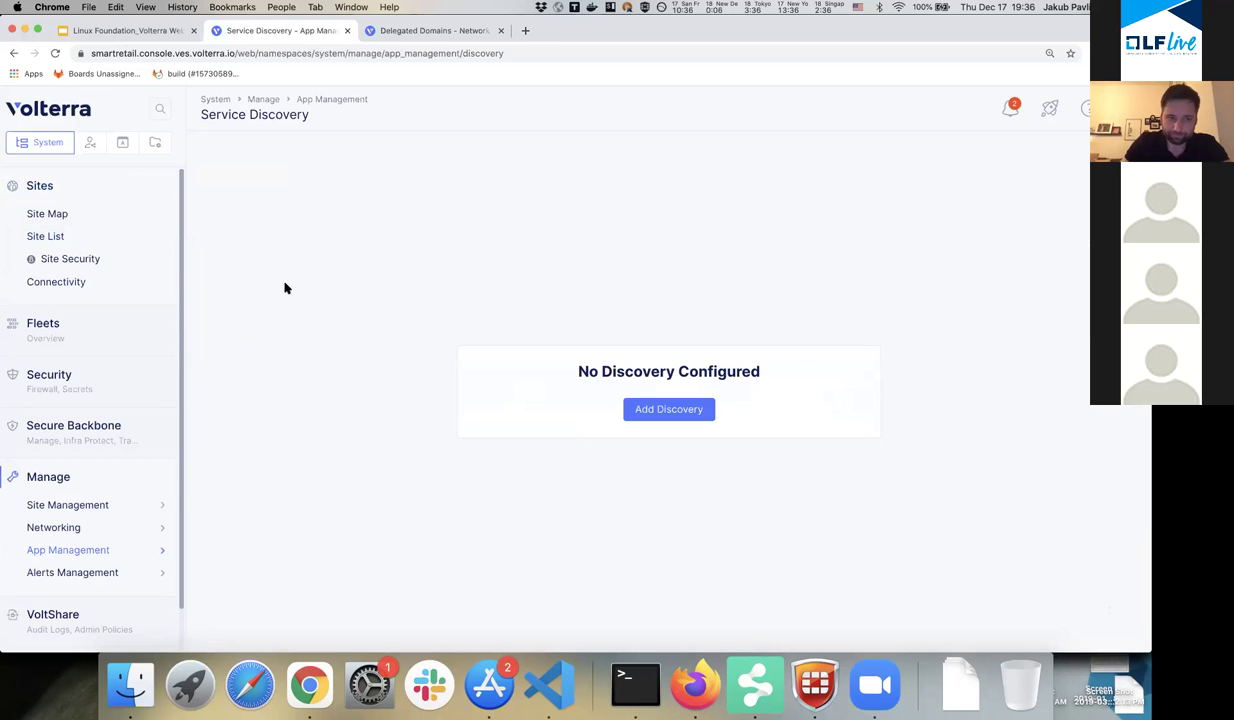
Add a new service discovery and name it dc-prague.
left_click(640, 409)
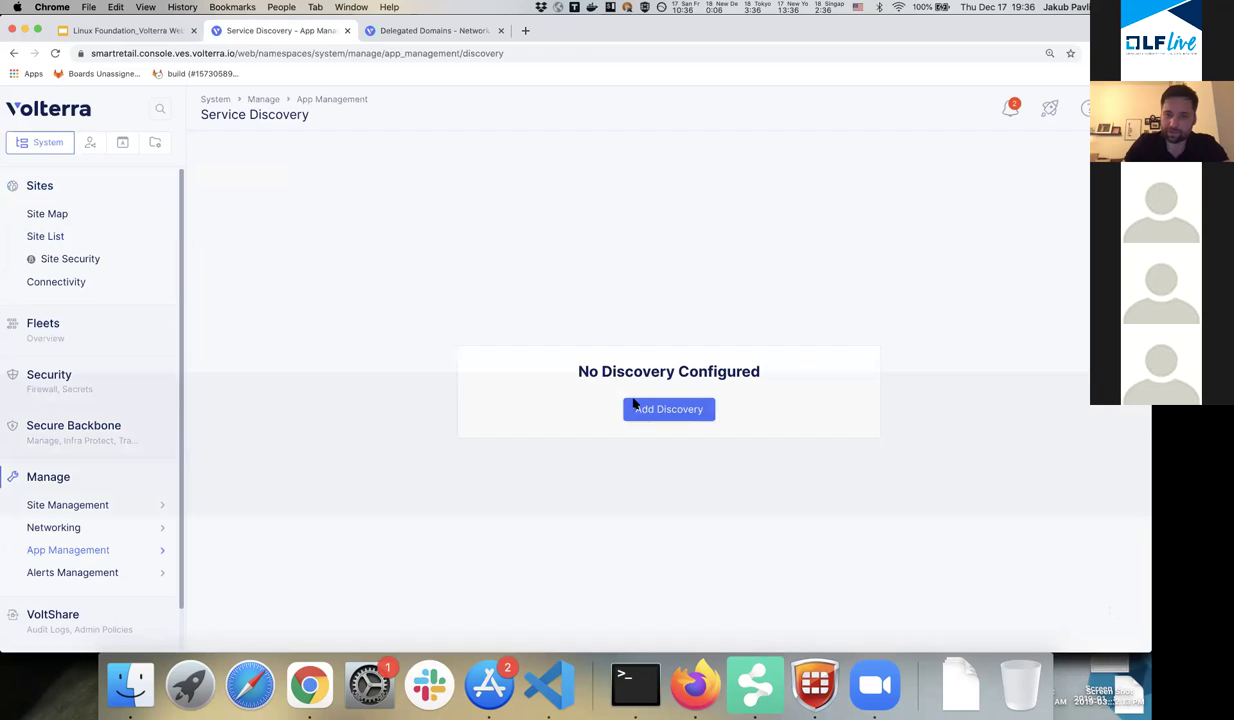
left_click(454, 237)
type("dc")
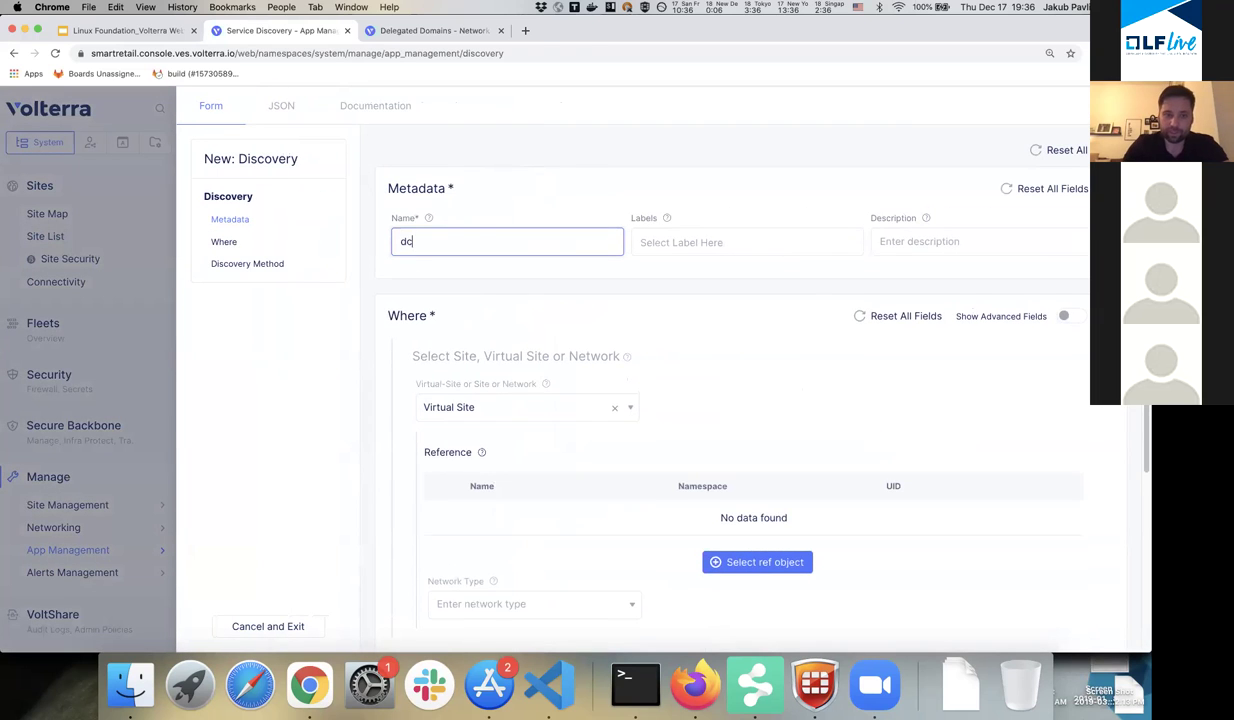
type("-")
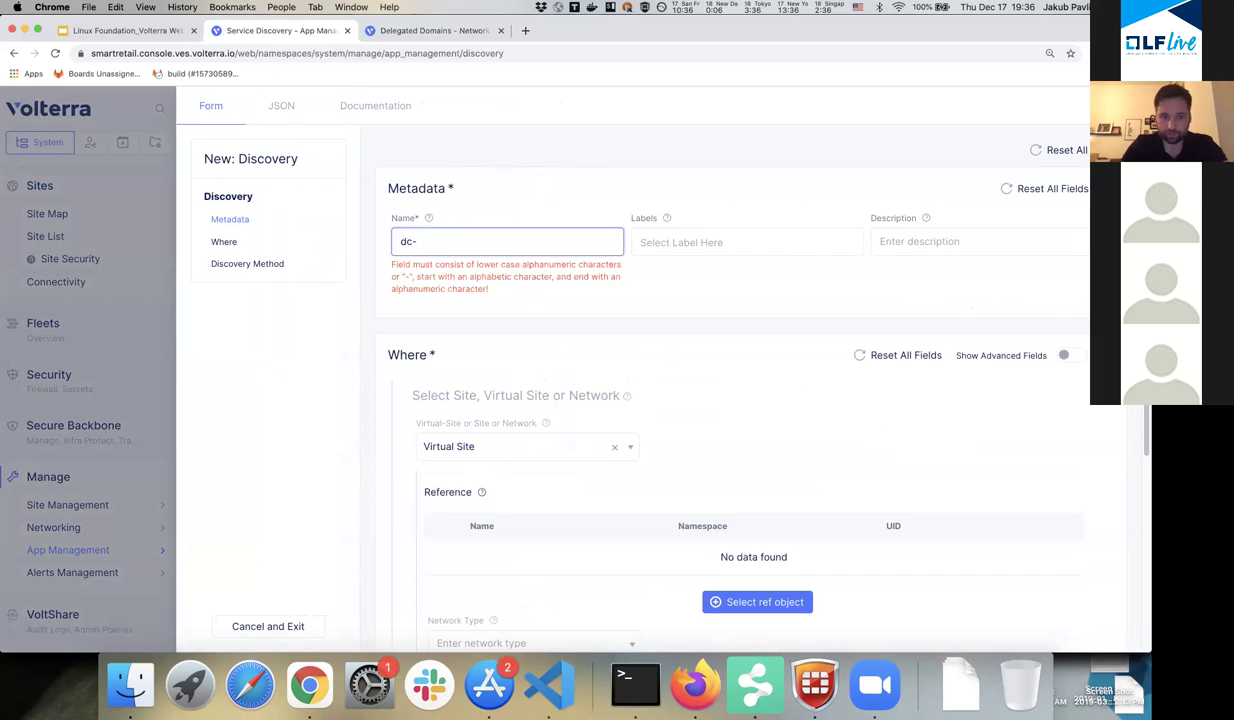
type("prague")
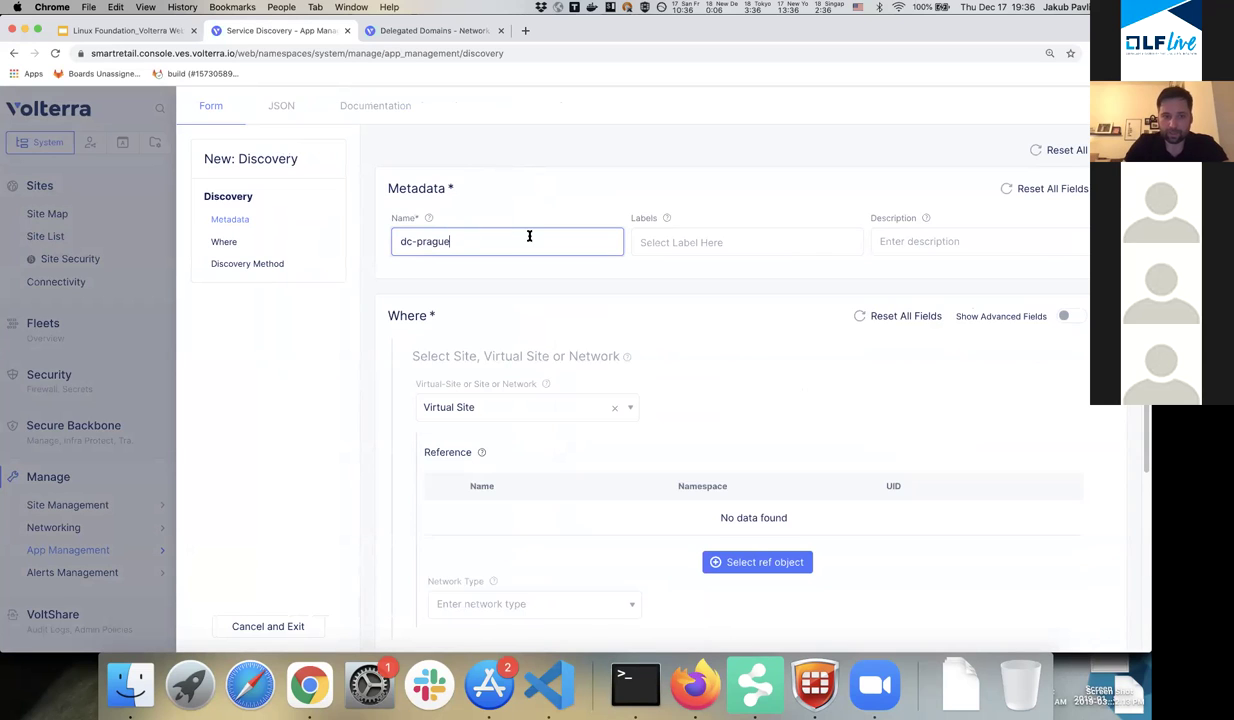
Set the discovery's location type to Site and reference the dc-prague site.
scroll(520, 260, "down", 3)
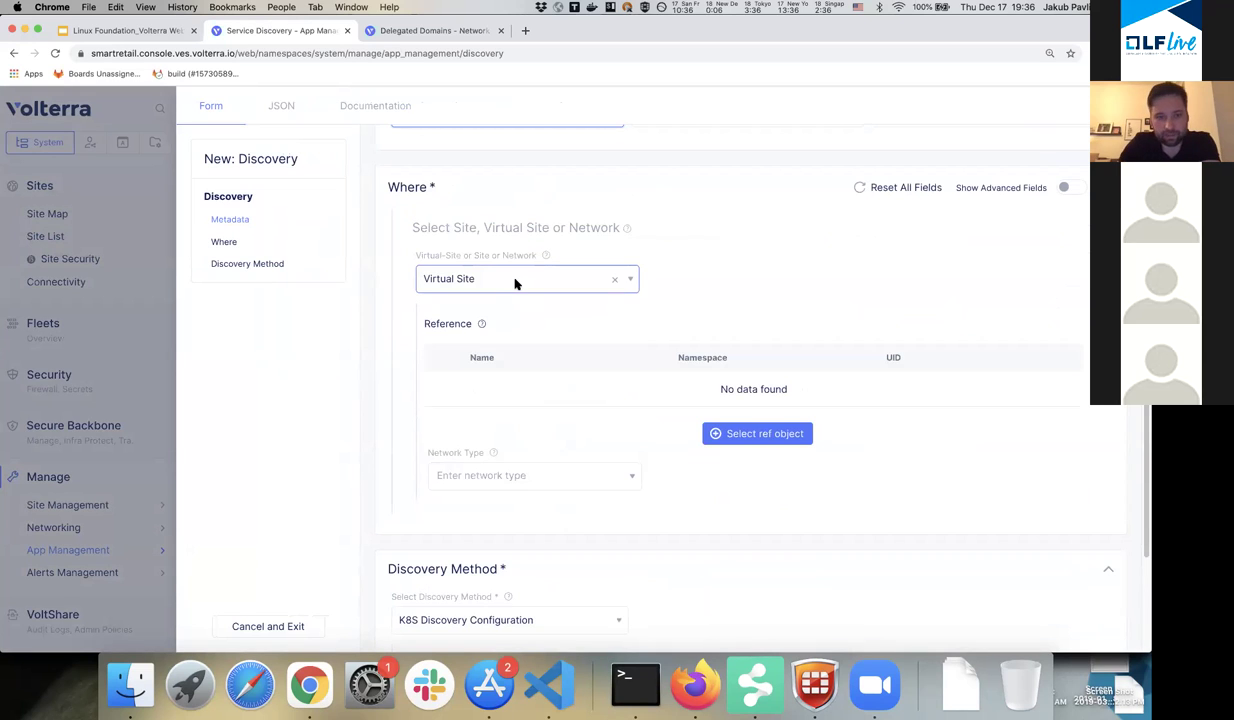
left_click(515, 284)
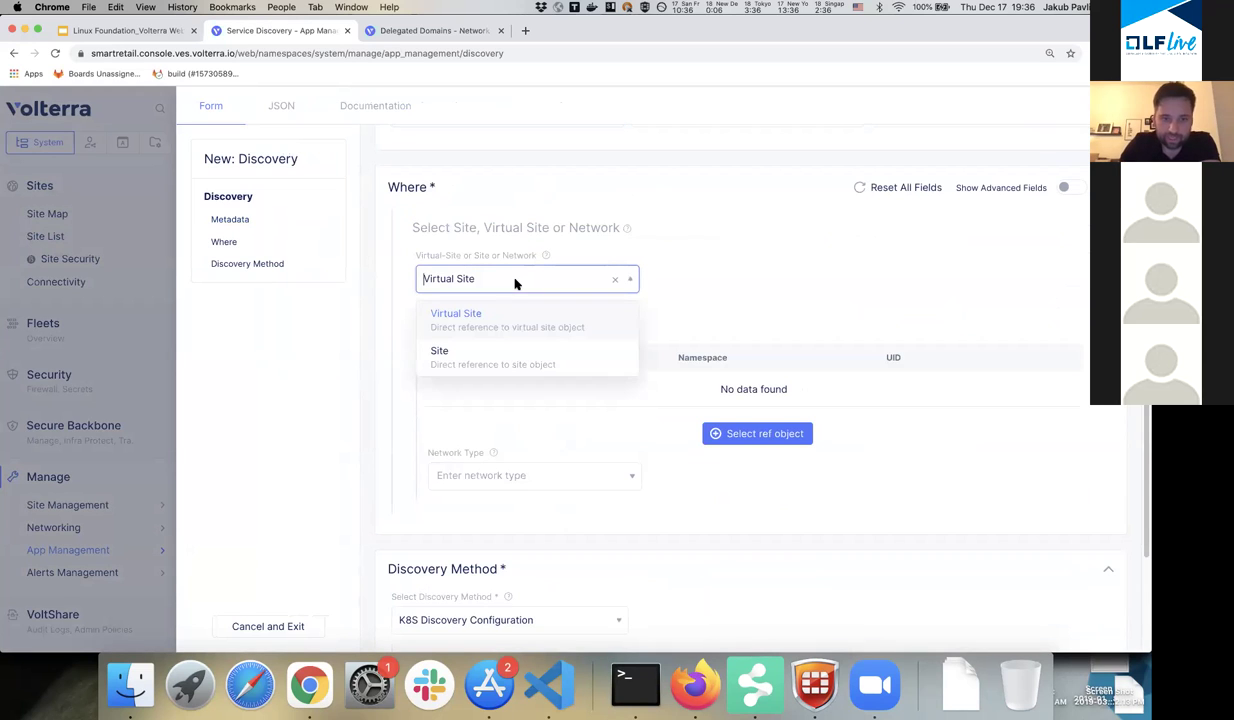
left_click(503, 351)
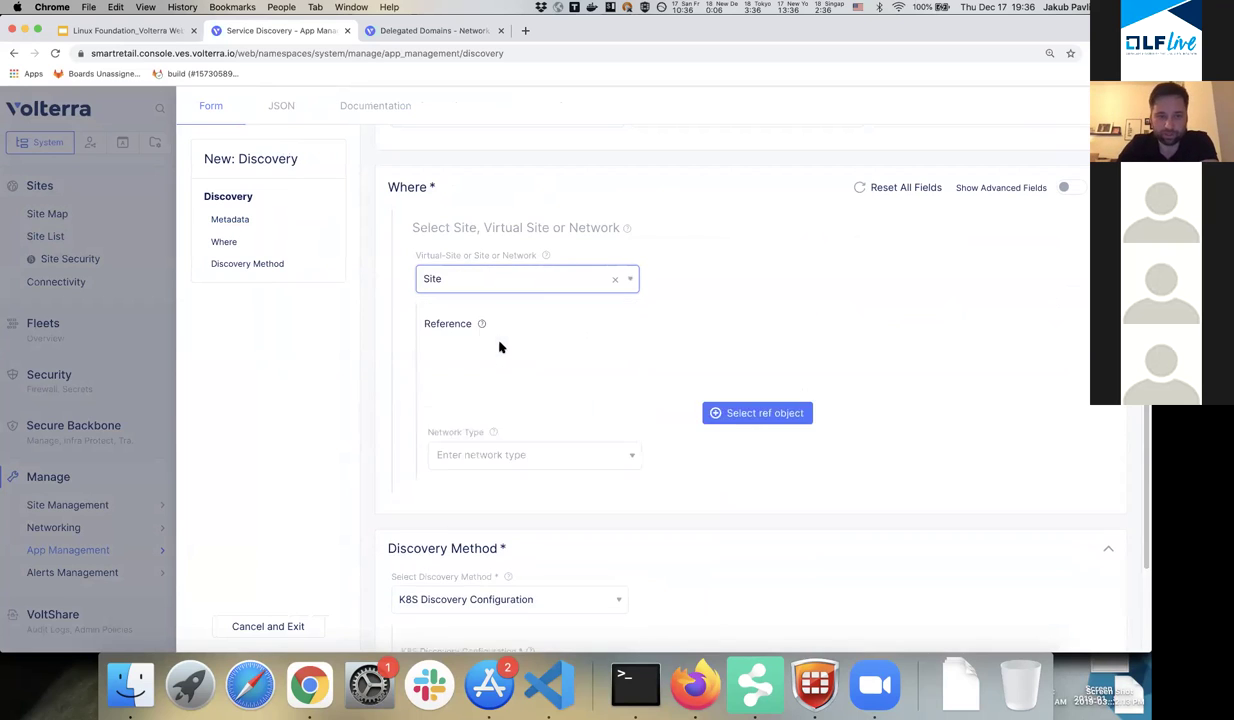
left_click(743, 434)
type("prague")
left_click(413, 275)
left_click(1089, 408)
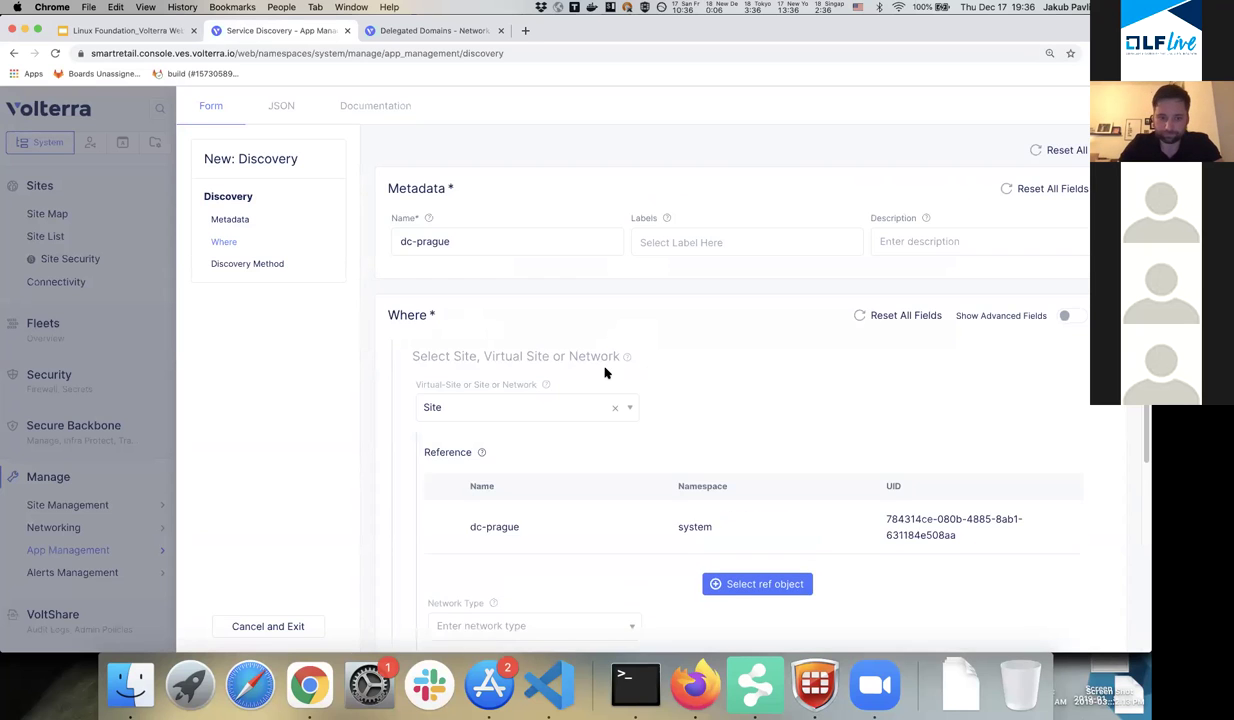
Set the discovery's network type to Site Local Network.
scroll(605, 372, "down", 4)
left_click(587, 436)
left_click(572, 521)
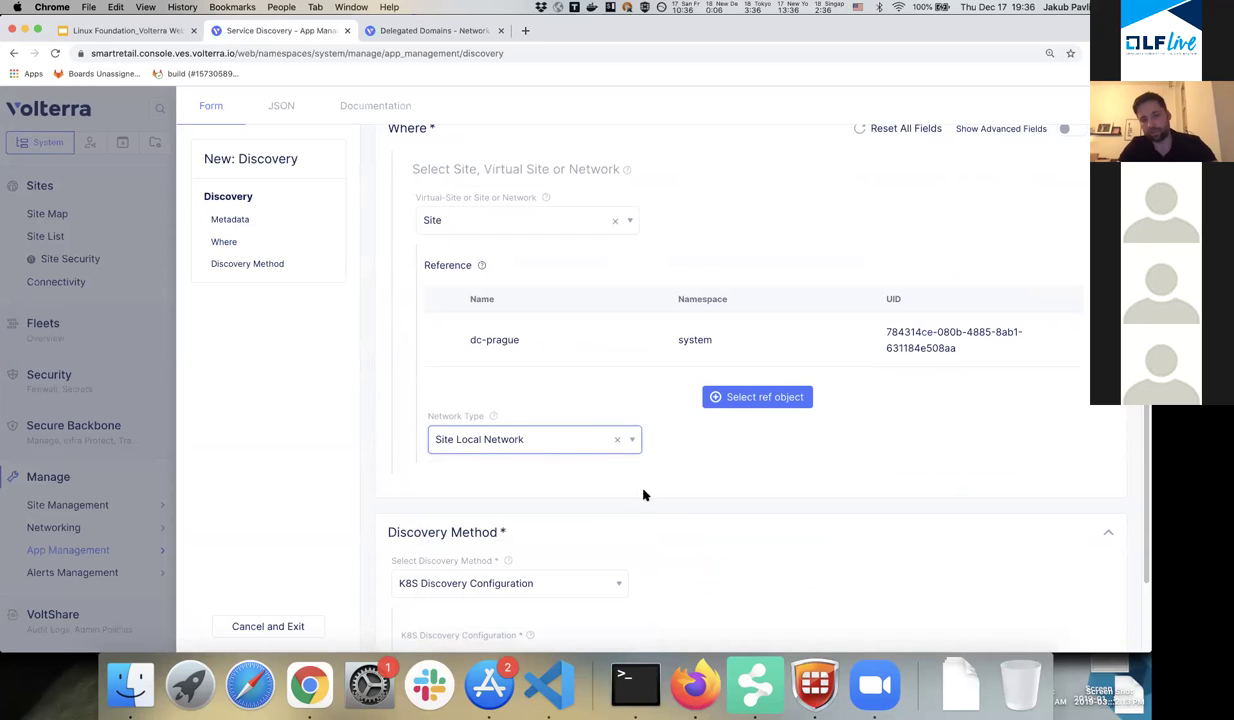
Choose K8S Discovery Configuration as the discovery method and open its configuration.
scroll(684, 477, "down", 2)
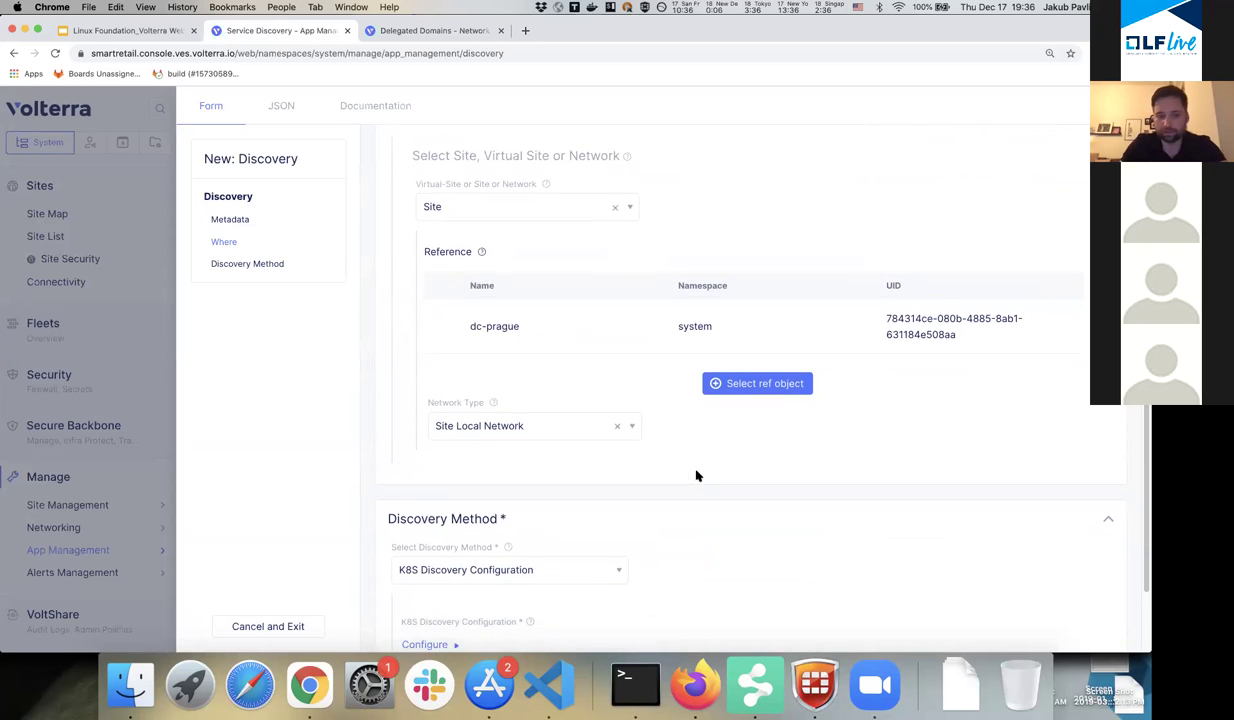
scroll(697, 476, "down", 2)
scroll(690, 454, "down", 3)
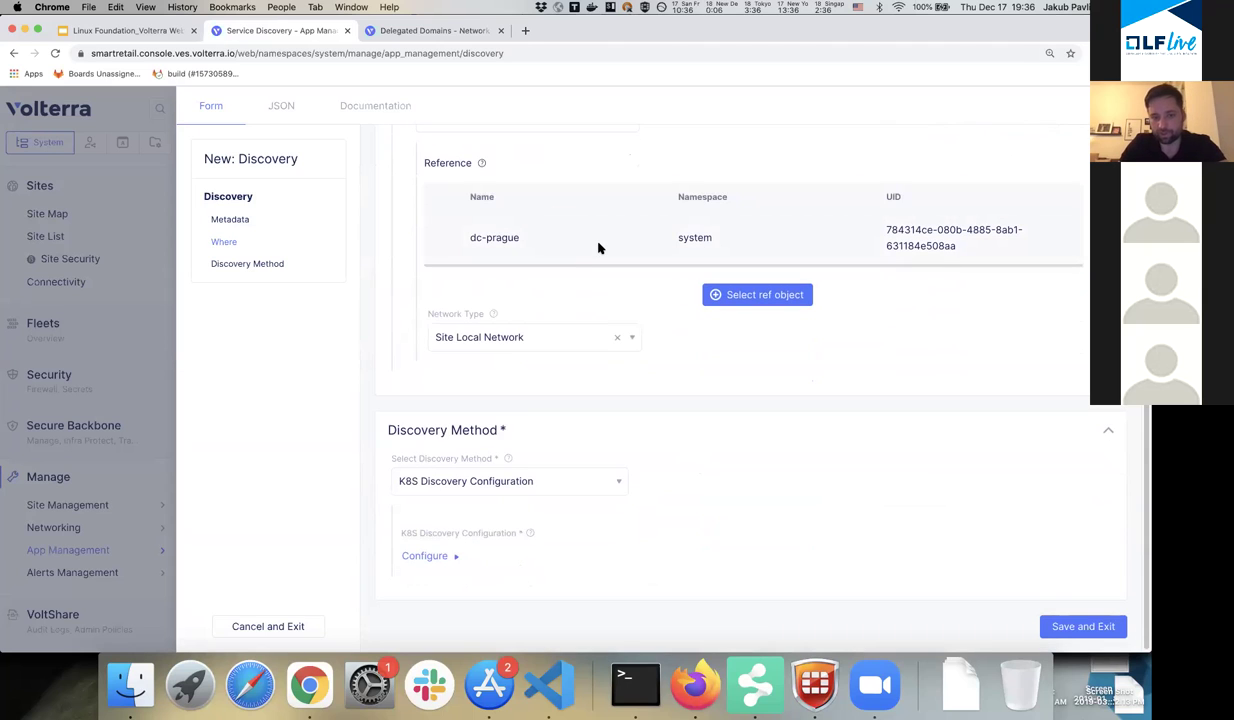
left_click(443, 483)
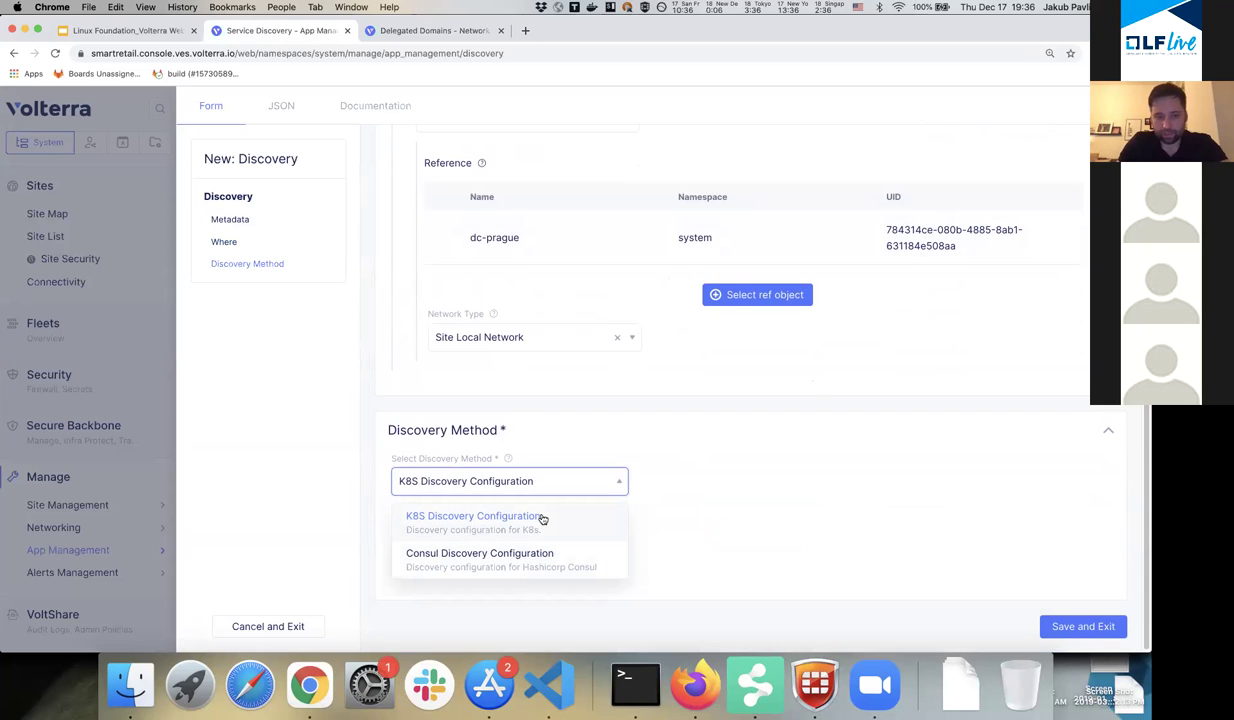
left_click(595, 512)
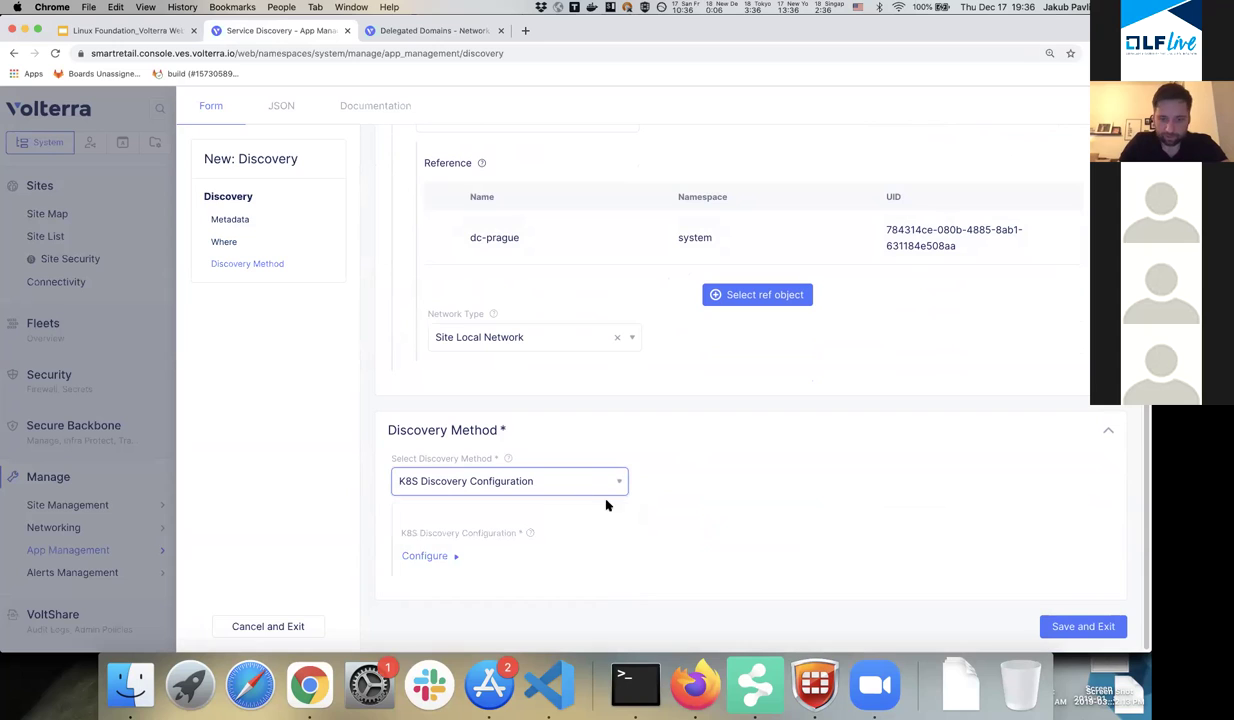
left_click(421, 558)
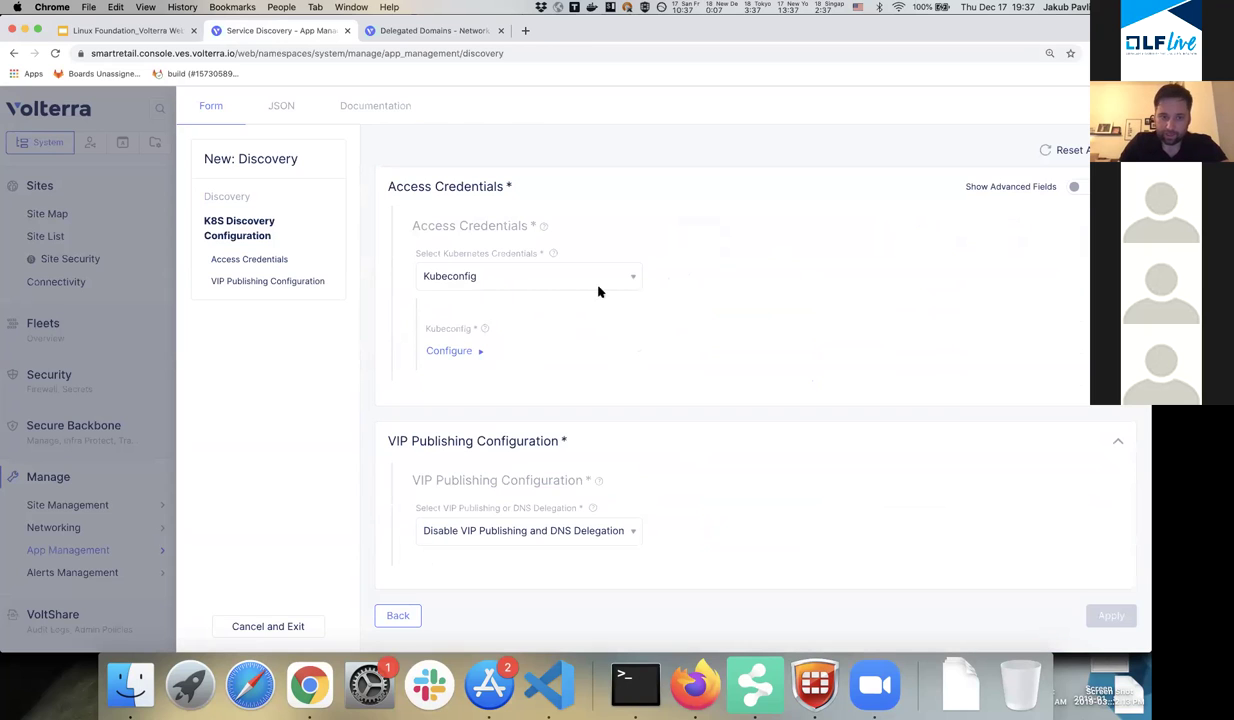
Open the Kubeconfig credential settings and set its secret info to Clear Secret.
left_click(1074, 188)
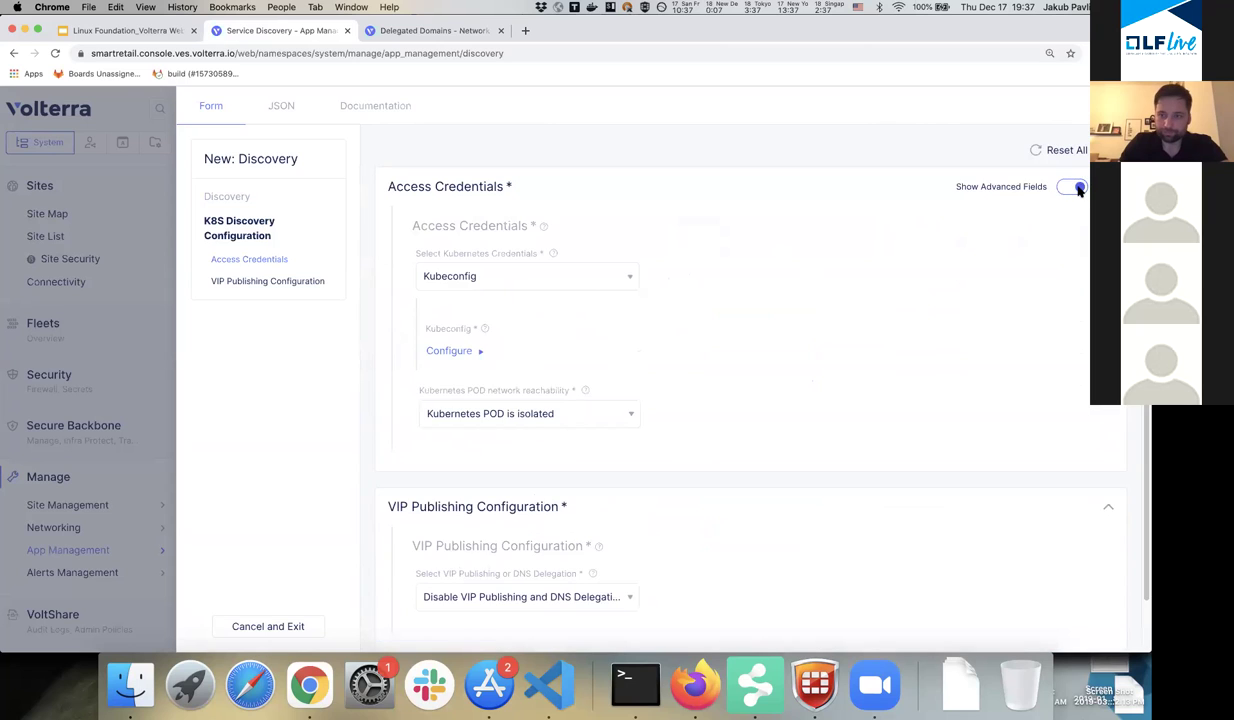
left_click(460, 350)
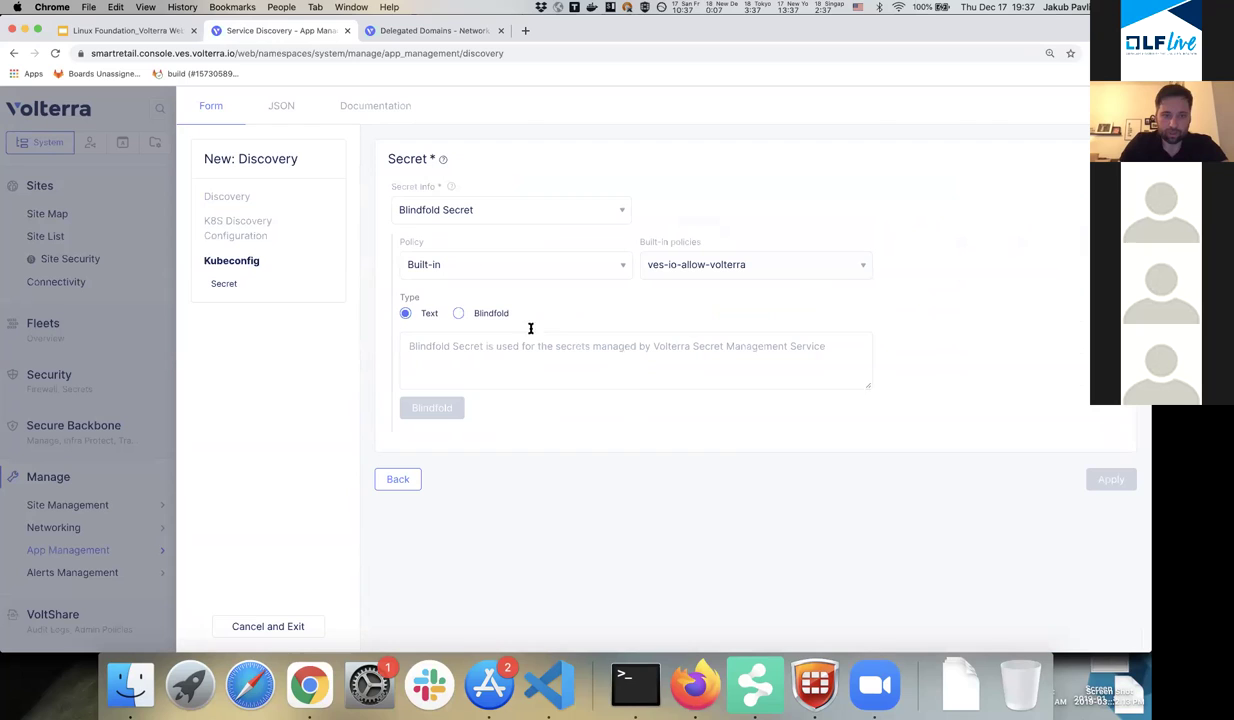
left_click(451, 214)
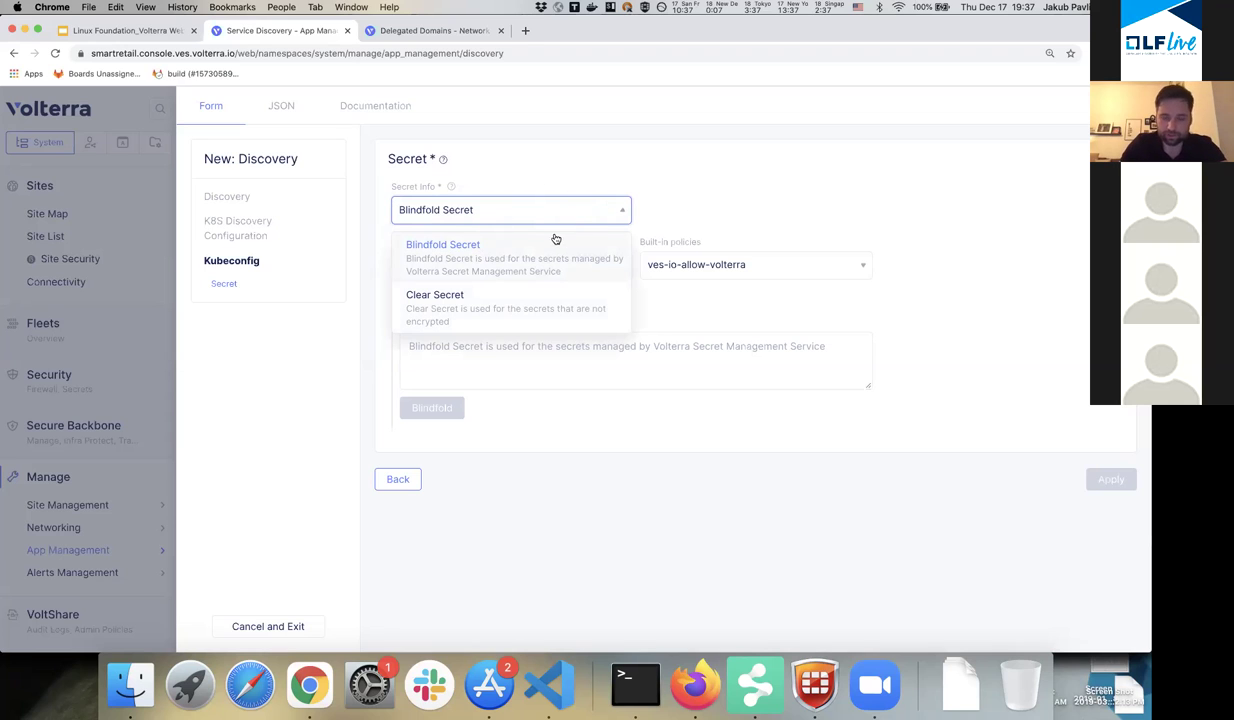
left_click(505, 300)
left_click(471, 312)
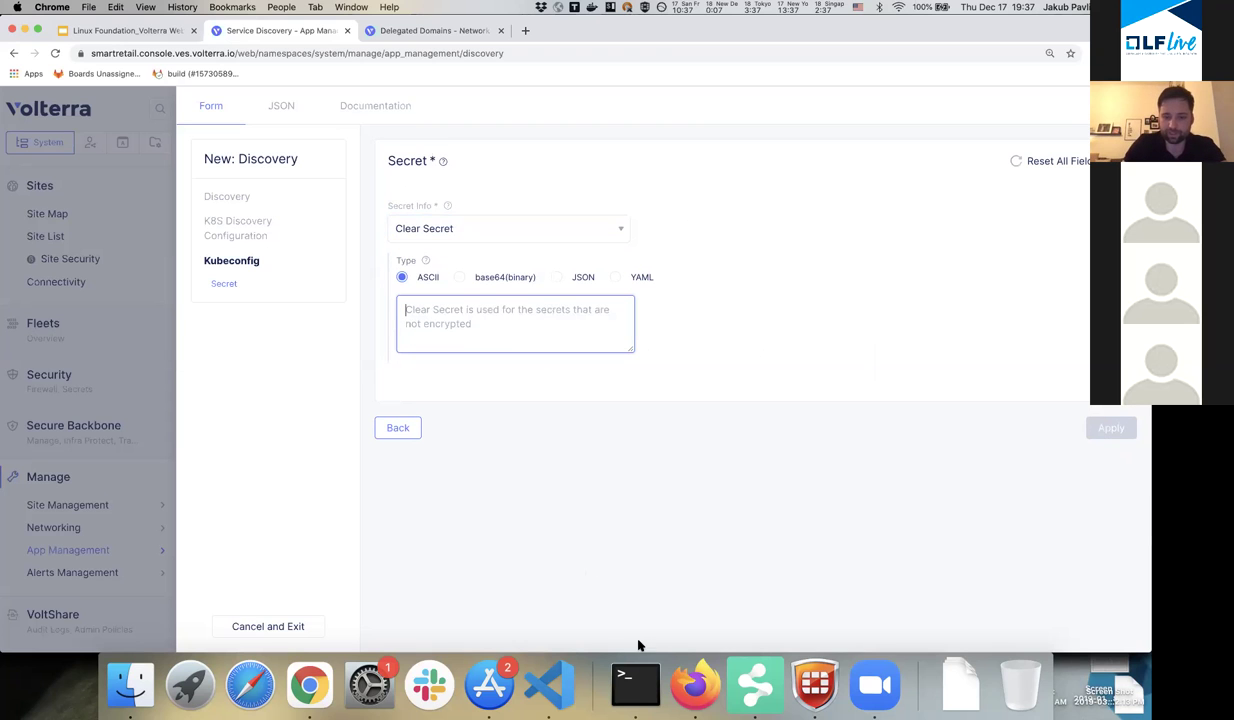
Switch to the terminal and print Downloads/kubeconfig-server, reusing the cat command from the shell history.
left_click(635, 683)
key("Return")
key("Return")
key("Return")
key("Return")
key("Return")
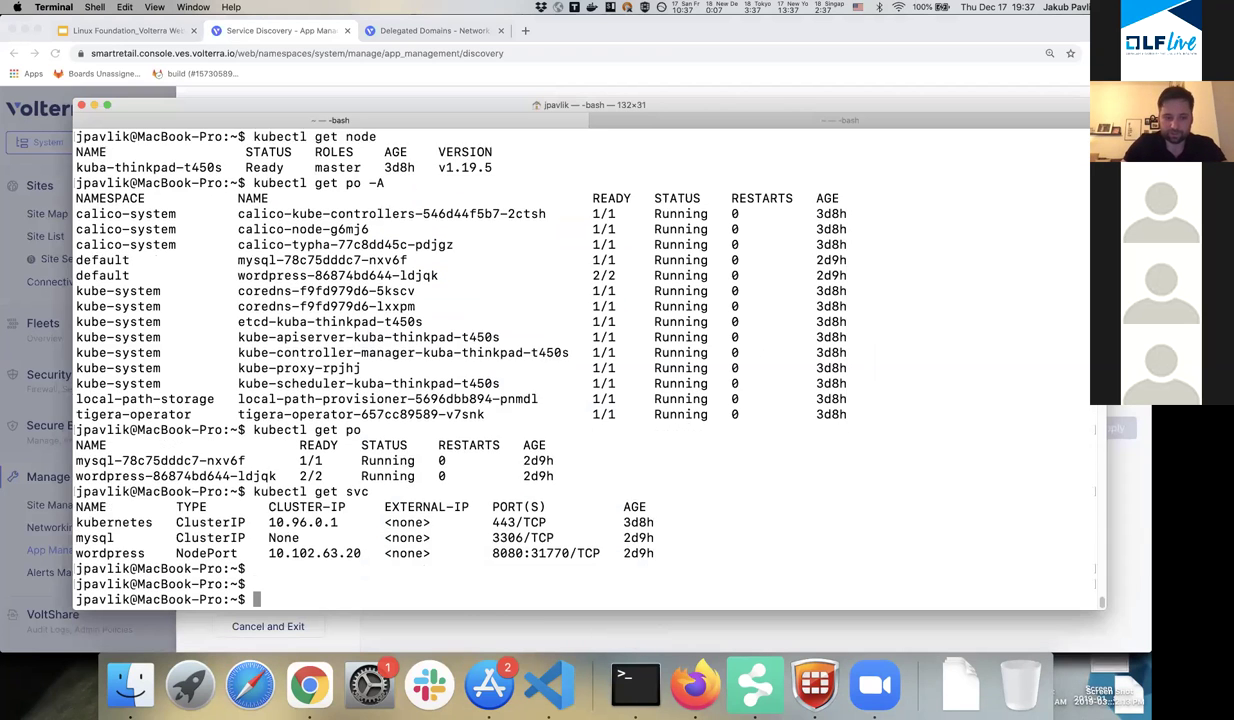
key("ctrl+r")
type("cat")
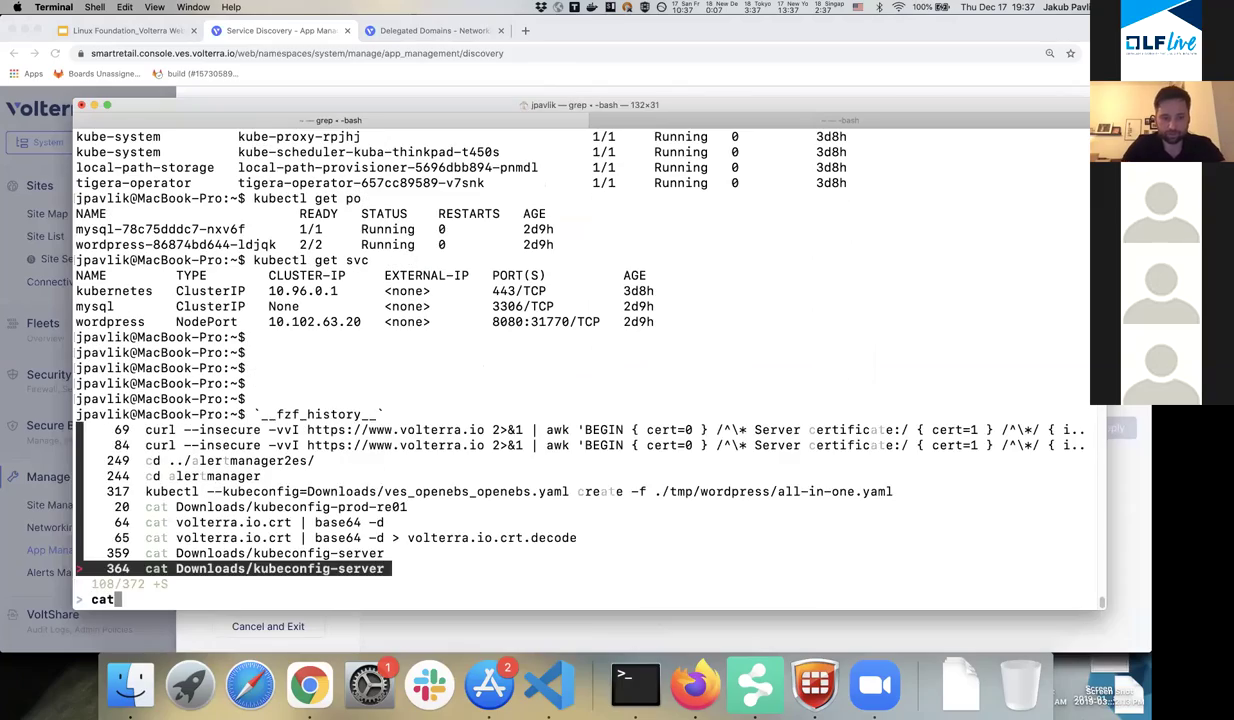
key("Return")
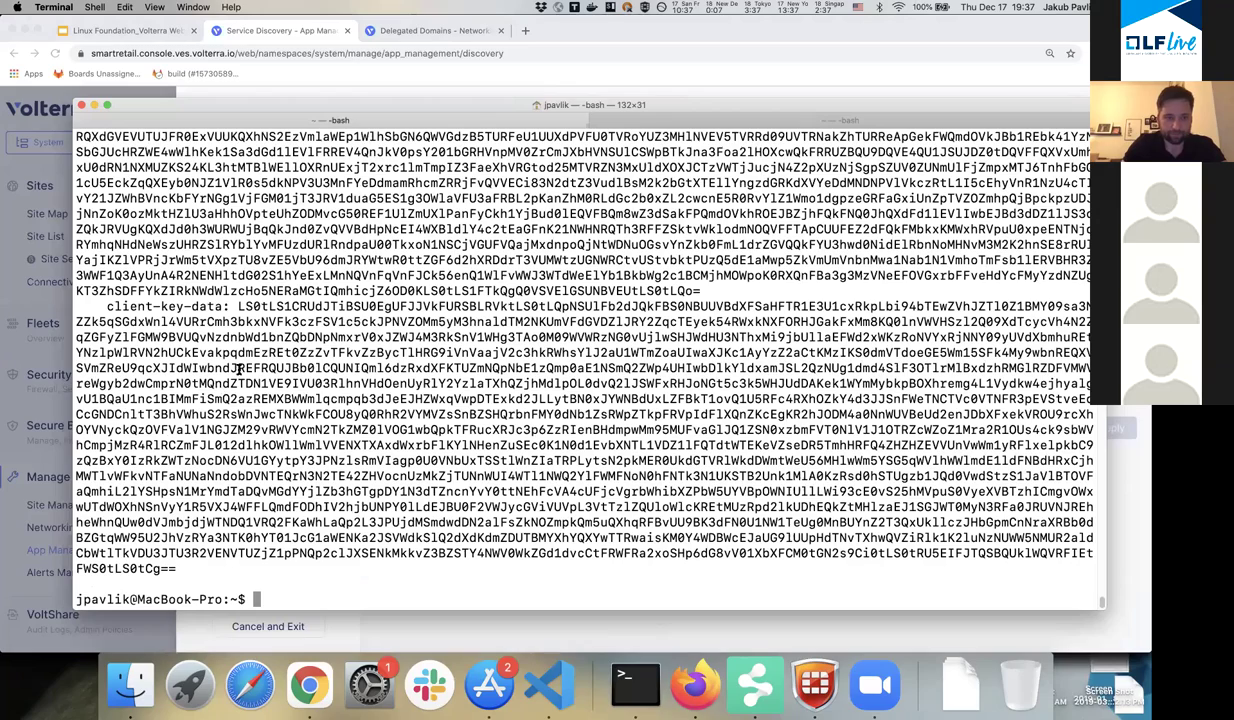
Check the API server address in the printed kubeconfig and copy the file's entire contents.
scroll(240, 369, "up", 5)
left_click_drag(230, 275, 306, 275)
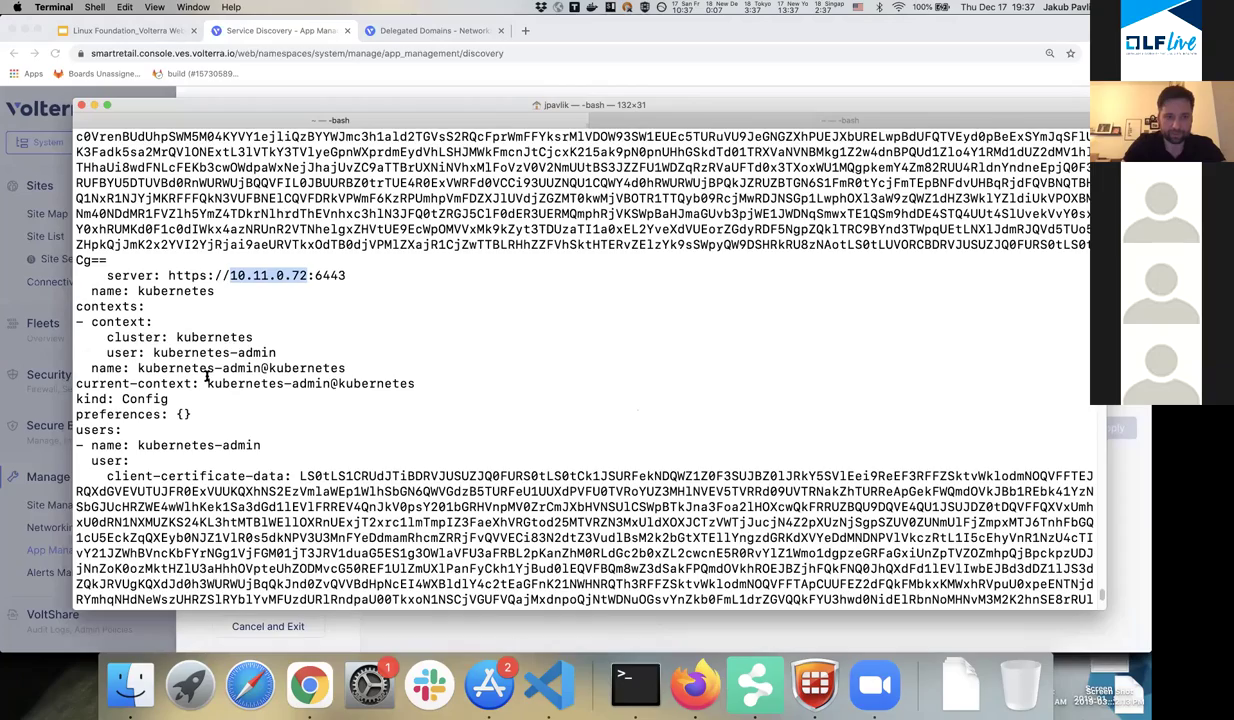
scroll(206, 377, "up", 6)
left_click_drag(76, 337, 252, 527)
key("super+c")
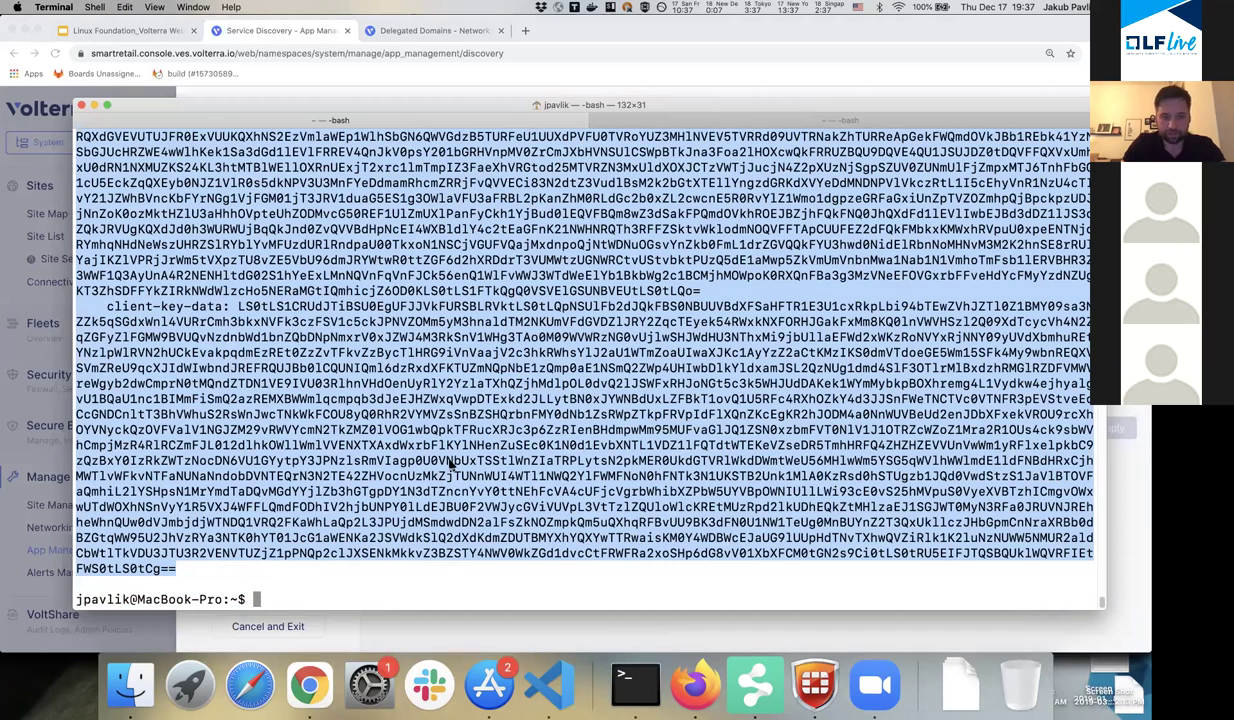
Return to the Volterra console, paste the kubeconfig contents as the ASCII clear secret and apply it.
key("super+Tab")
left_click(465, 299)
key("super+v")
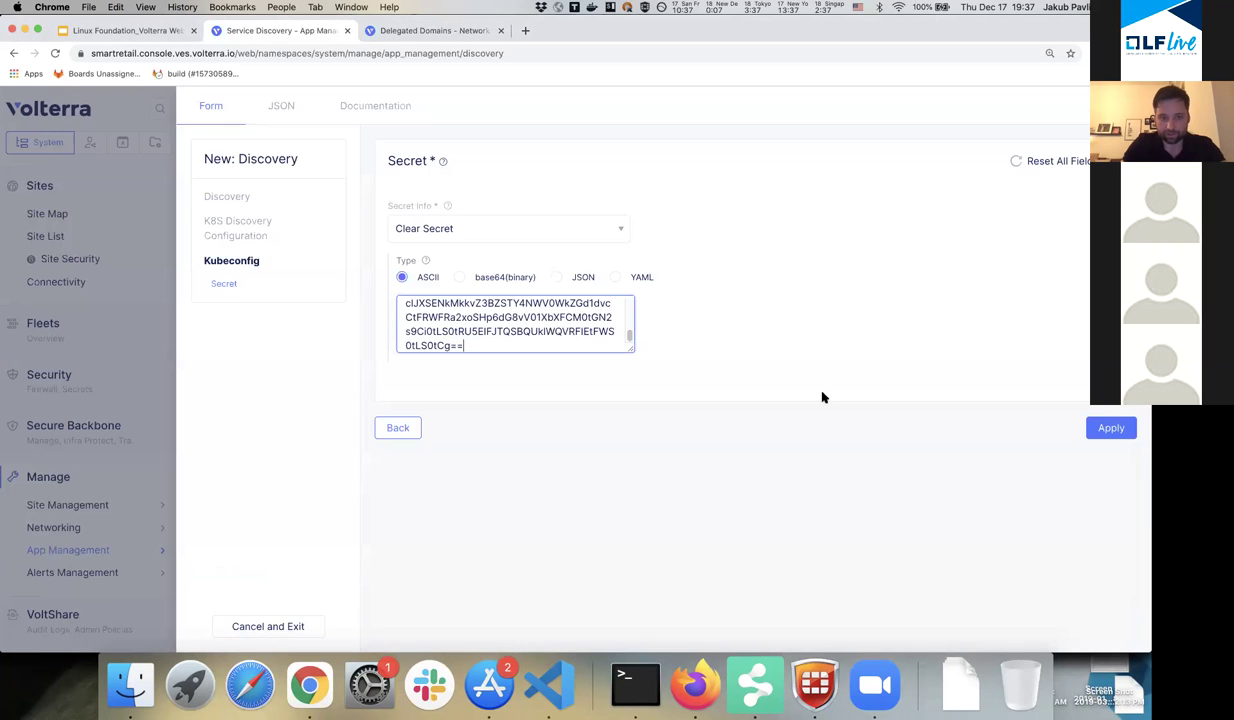
left_click(1116, 429)
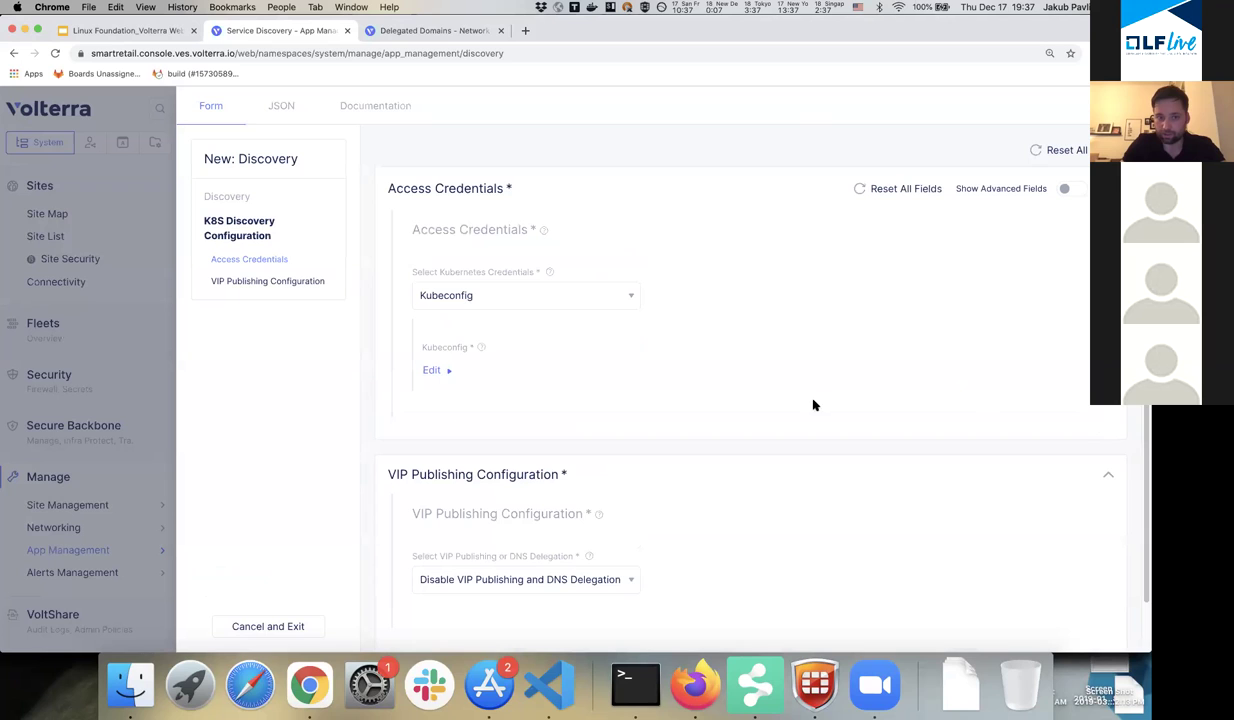
Show the advanced access credential fields and choose Kubernetes POD is isolated for POD network reachability.
left_click(1064, 188)
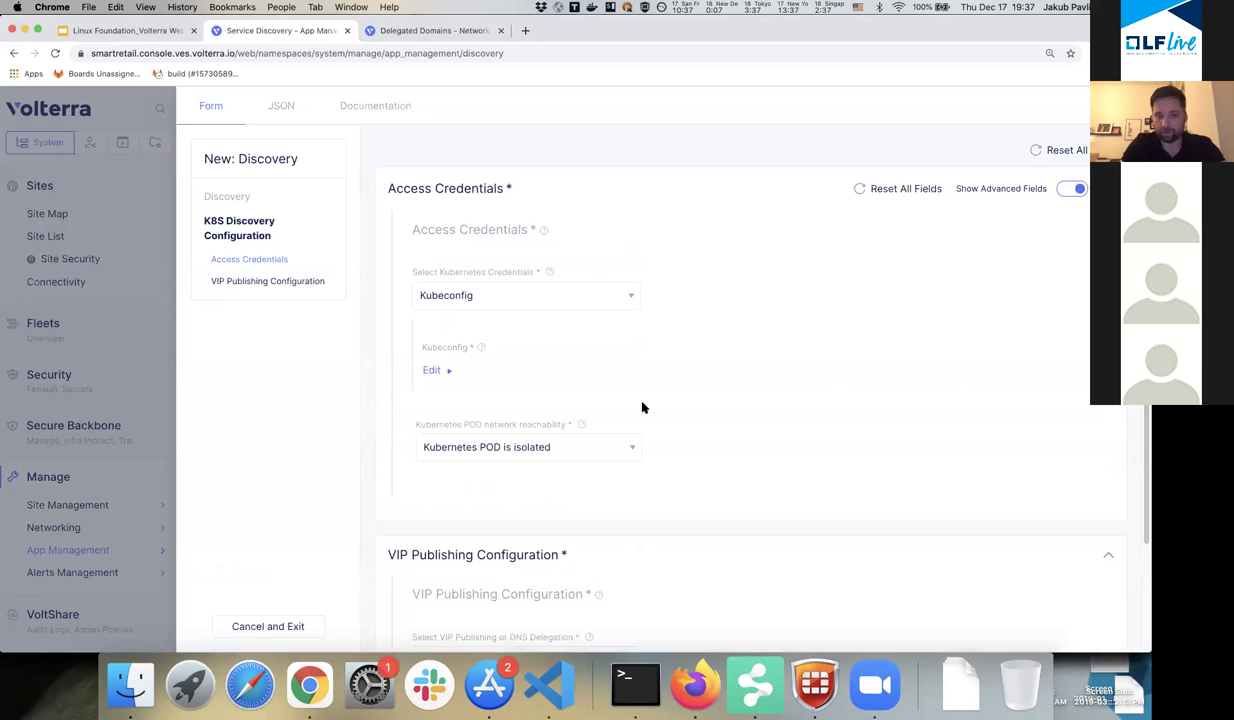
left_click(522, 447)
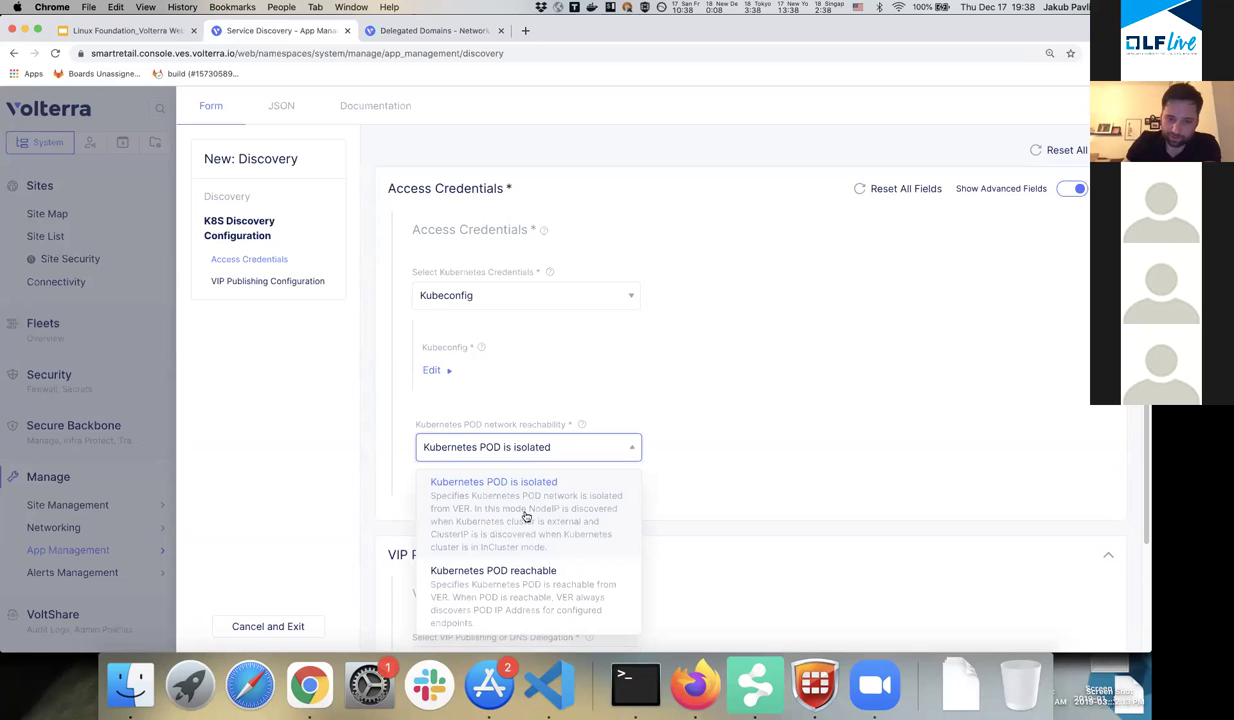
left_click(546, 488)
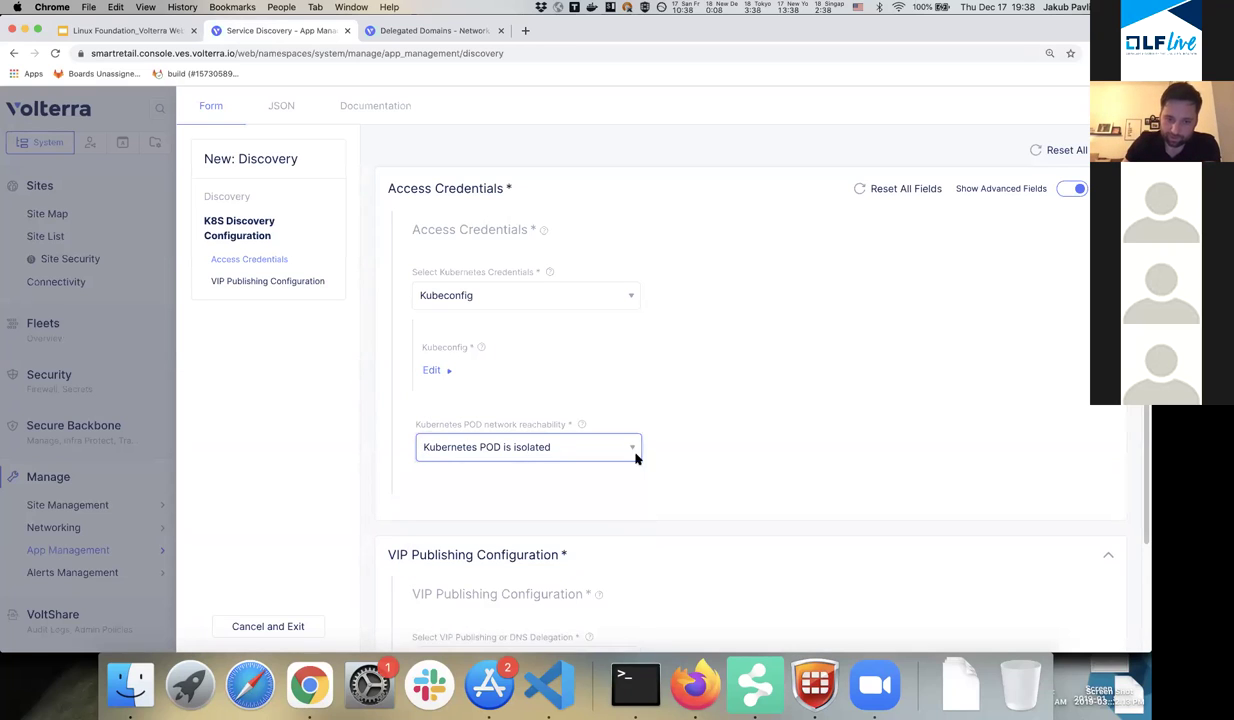
left_click(678, 480)
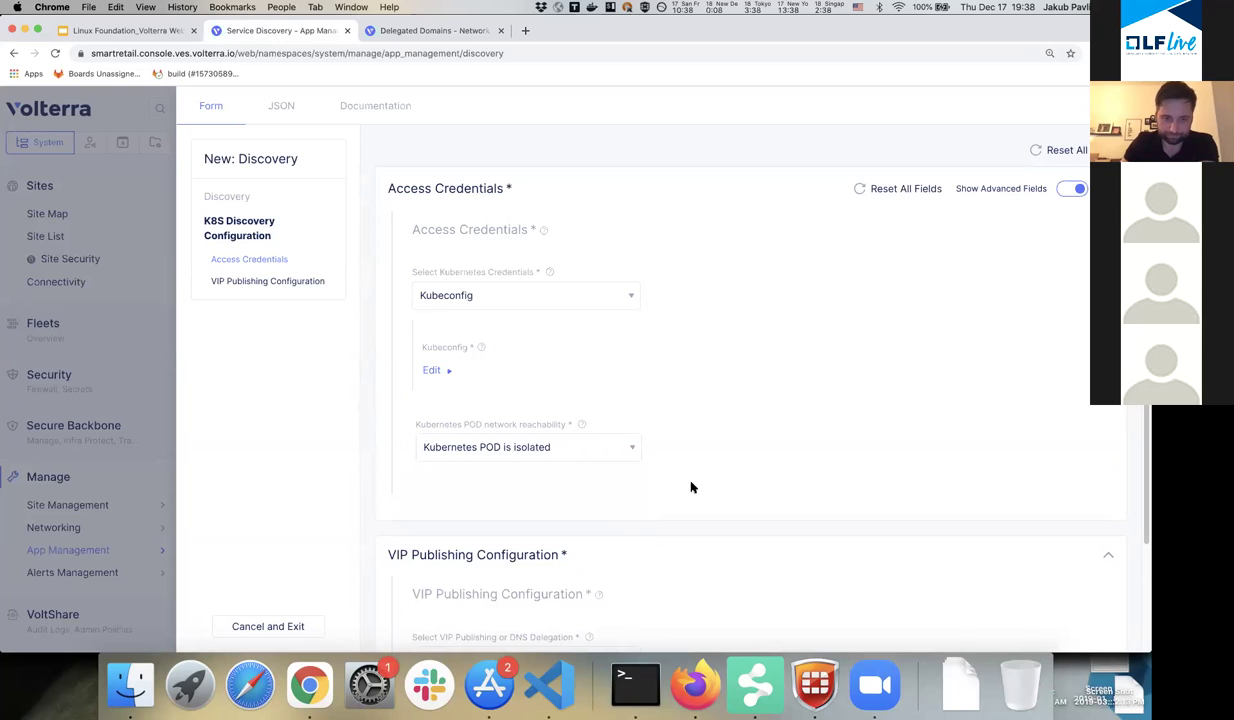
Apply the K8S discovery configuration, then save the dc-prague discovery and refresh the discovery list.
scroll(691, 485, "down", 1)
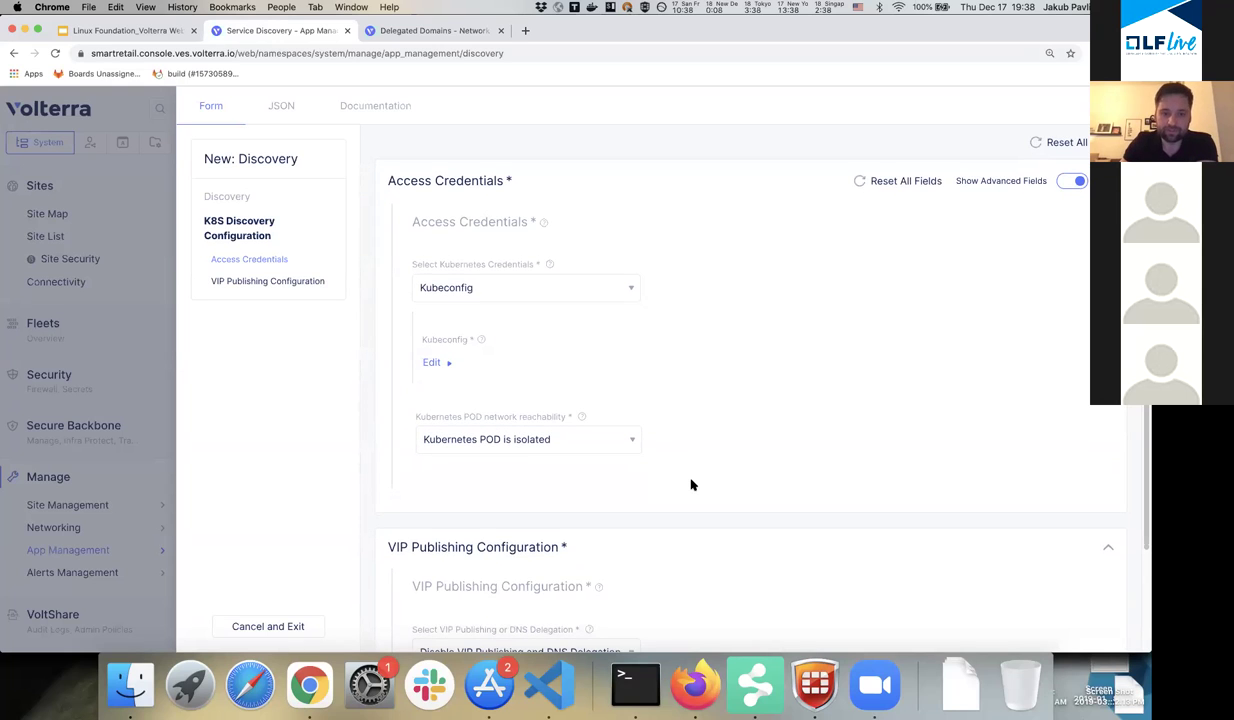
scroll(691, 485, "down", 2)
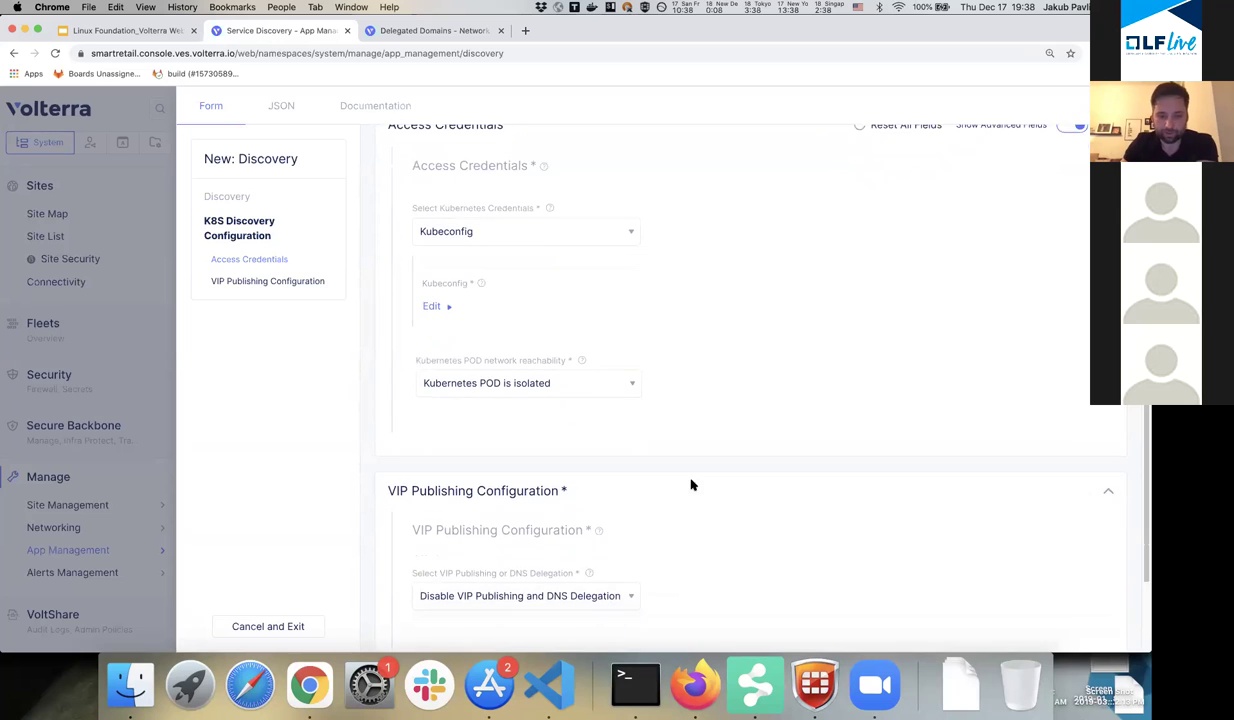
scroll(691, 485, "down", 3)
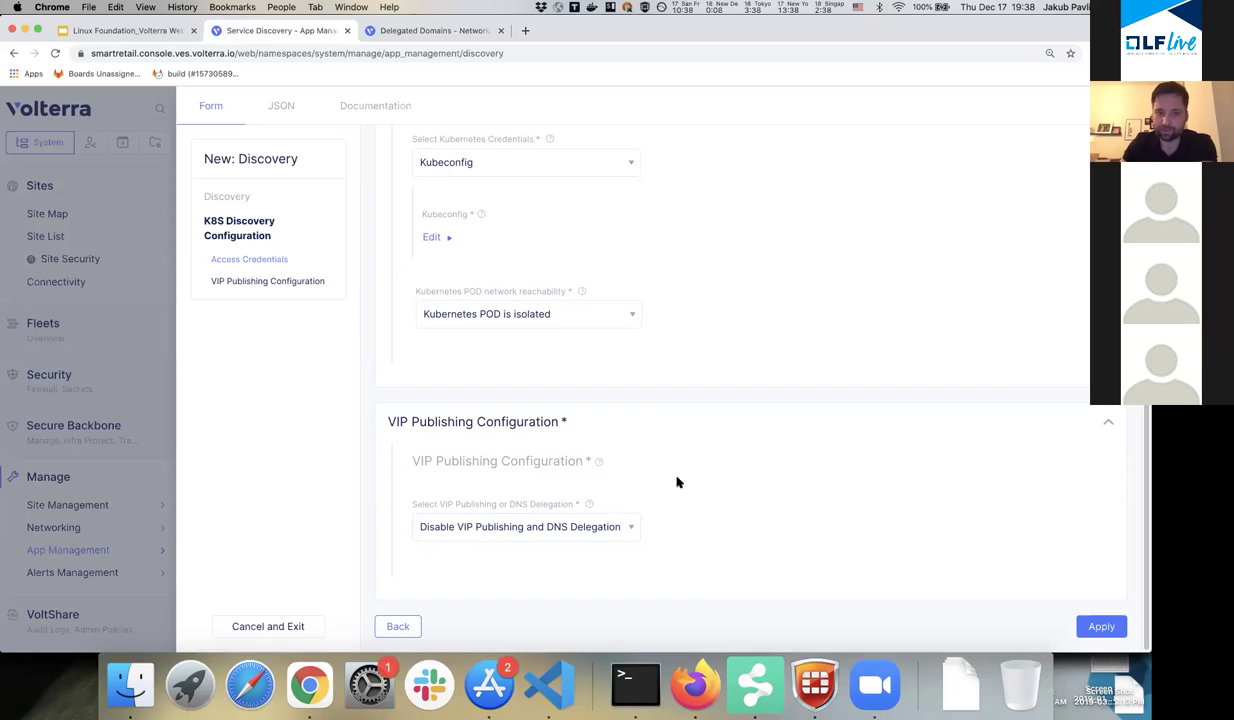
left_click(1082, 628)
scroll(1045, 575, "down", 5)
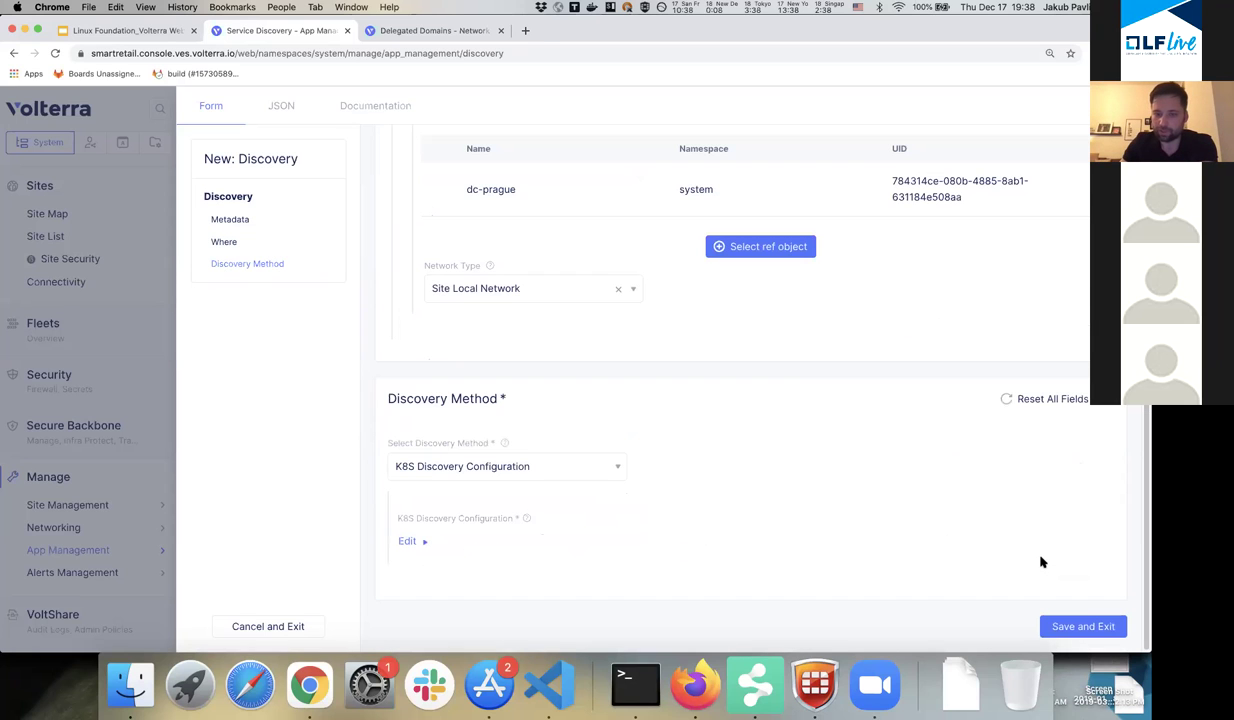
left_click(1081, 622)
left_click(953, 172)
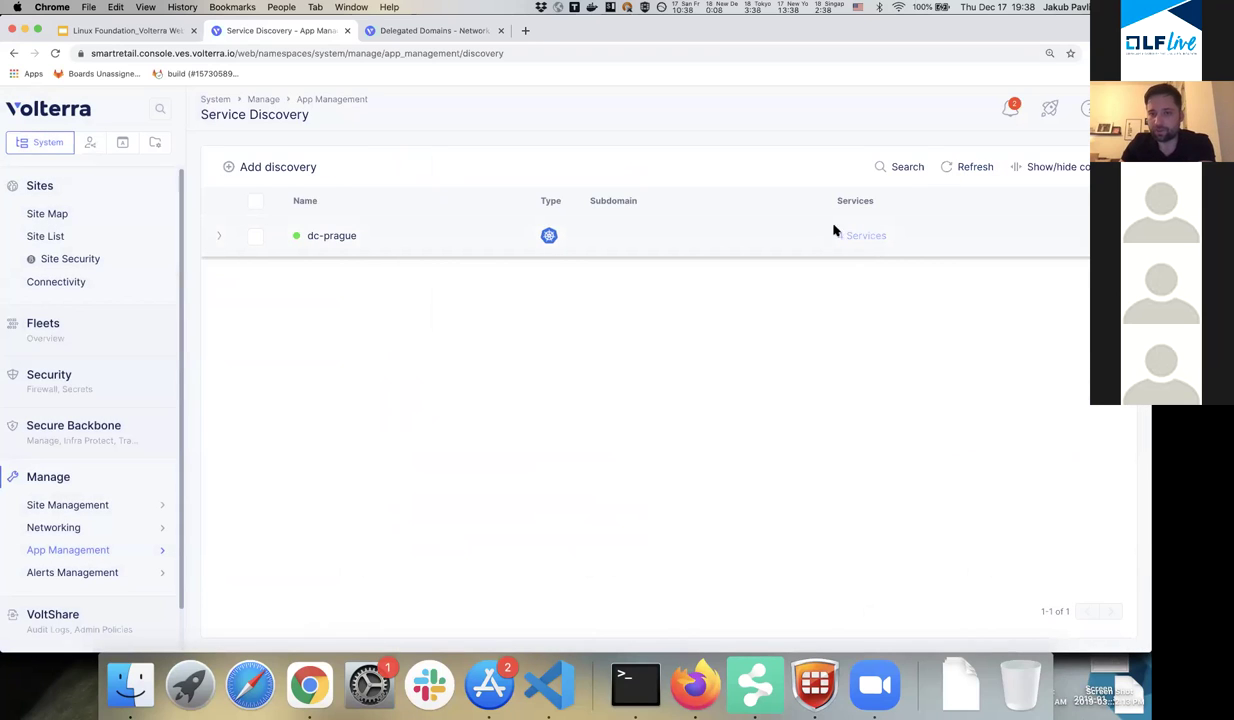
Open the services discovered on dc-prague and examine the name, pod IP and port map of wordpress.default.
left_click(857, 238)
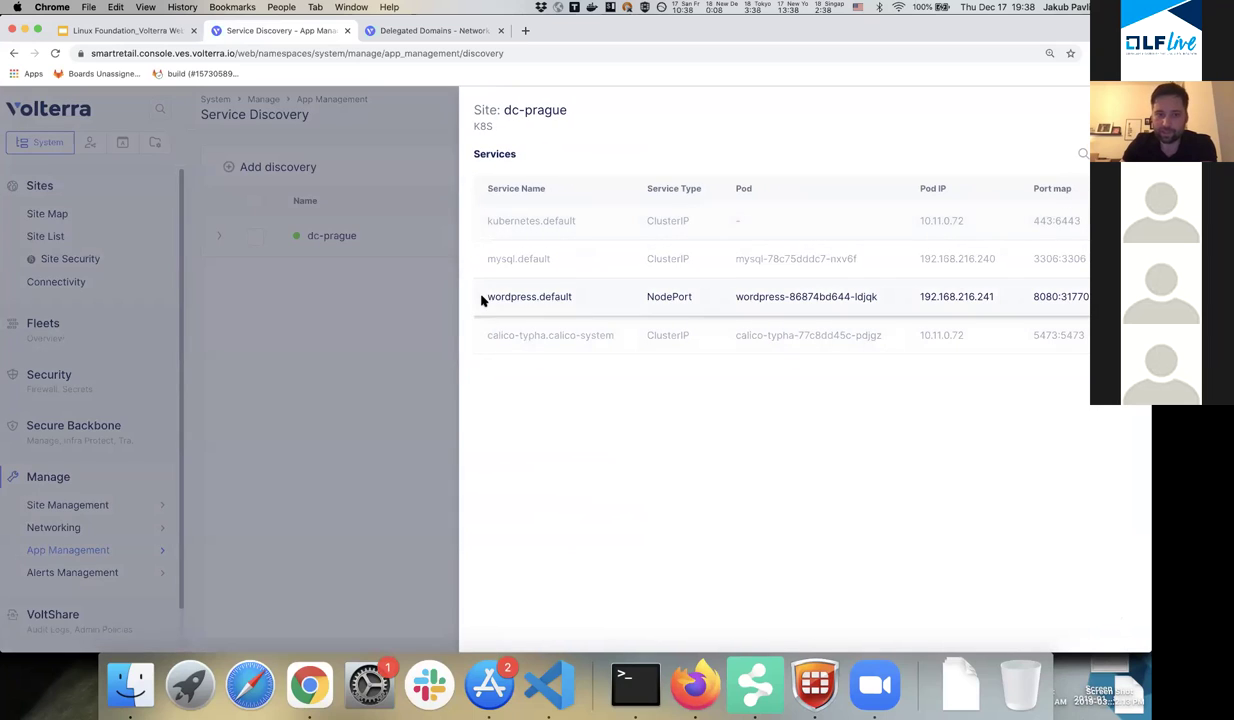
left_click_drag(483, 297, 587, 302)
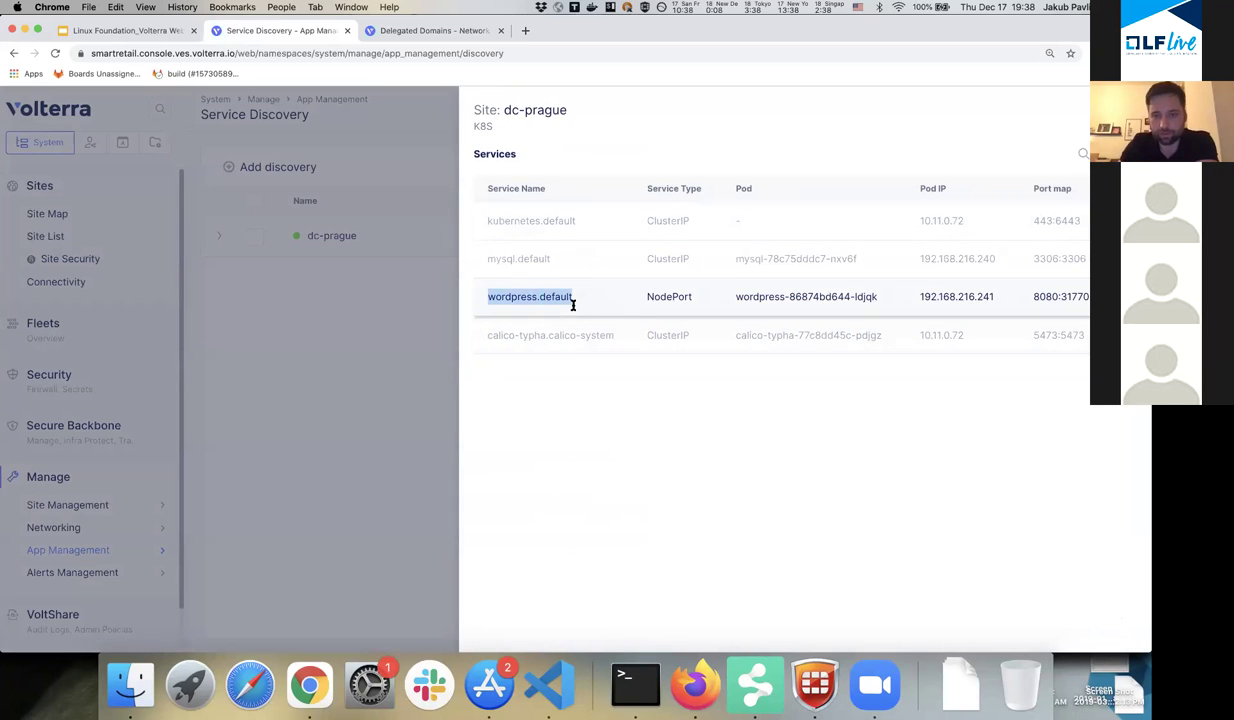
left_click_drag(921, 298, 1025, 300)
List the cluster's services with kubectl get svc in the terminal, compare the wordpress ports with the console, and close the discovered services view.
left_click(621, 688)
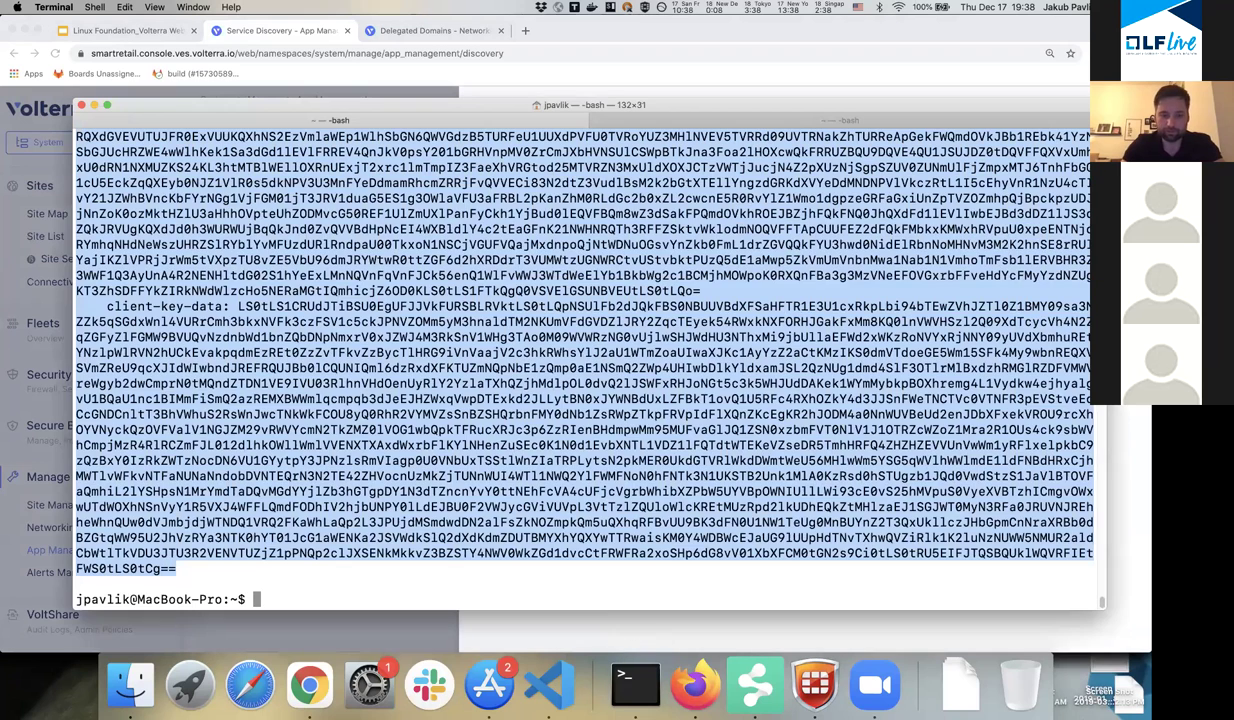
key("ctrl+r")
key("Up")
key("Return")
key("Return")
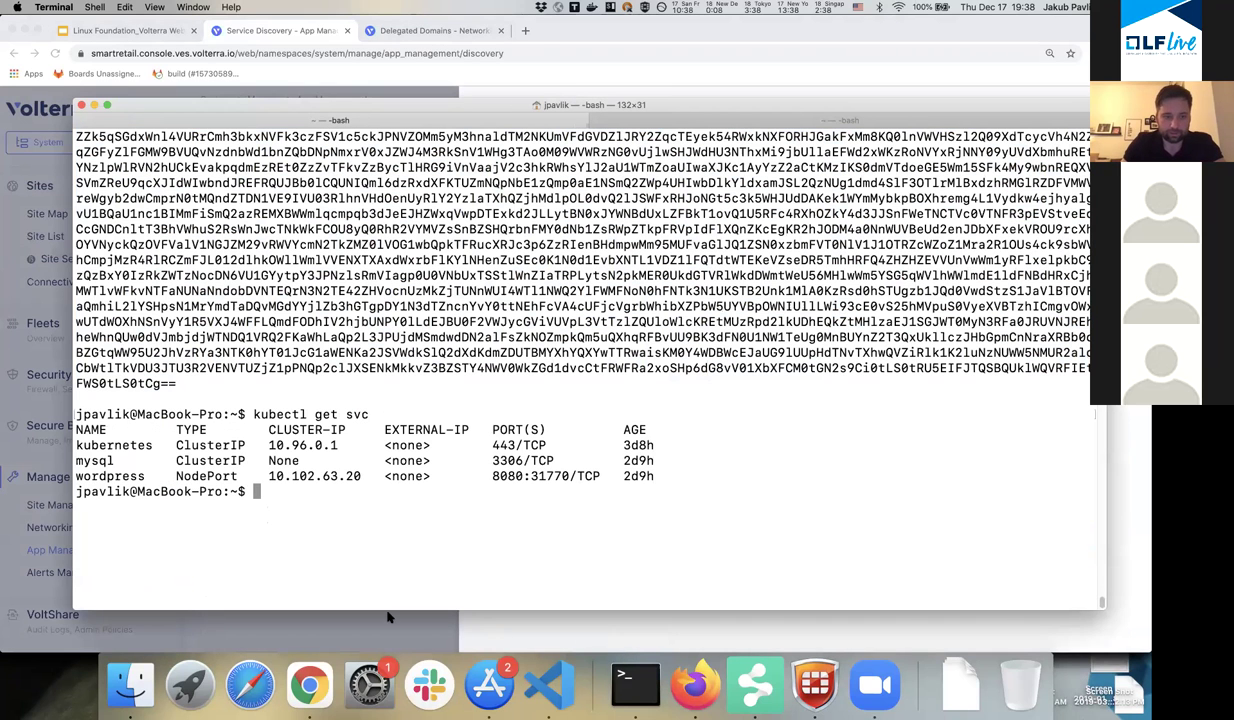
left_click_drag(74, 476, 610, 482)
left_click_drag(490, 476, 570, 477)
key("super+Tab")
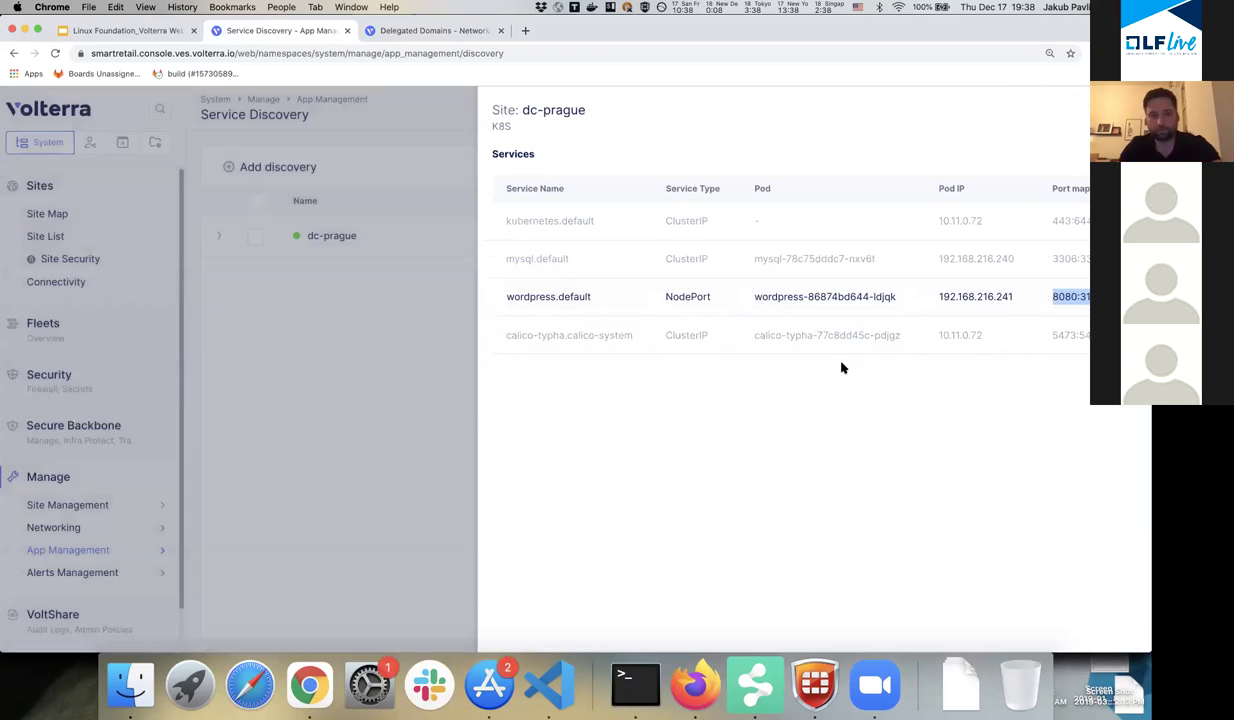
left_click(453, 252)
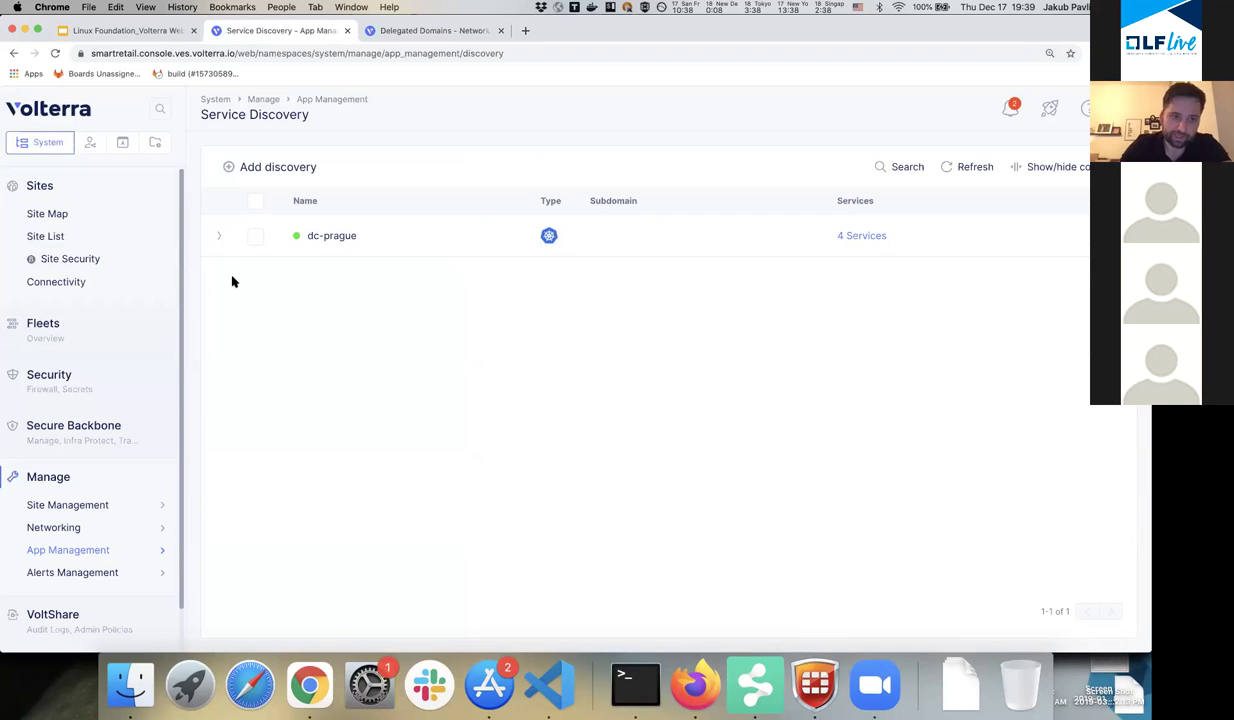
Switch to the App view of the webinar namespace and open its load balancer origin pools.
left_click(123, 145)
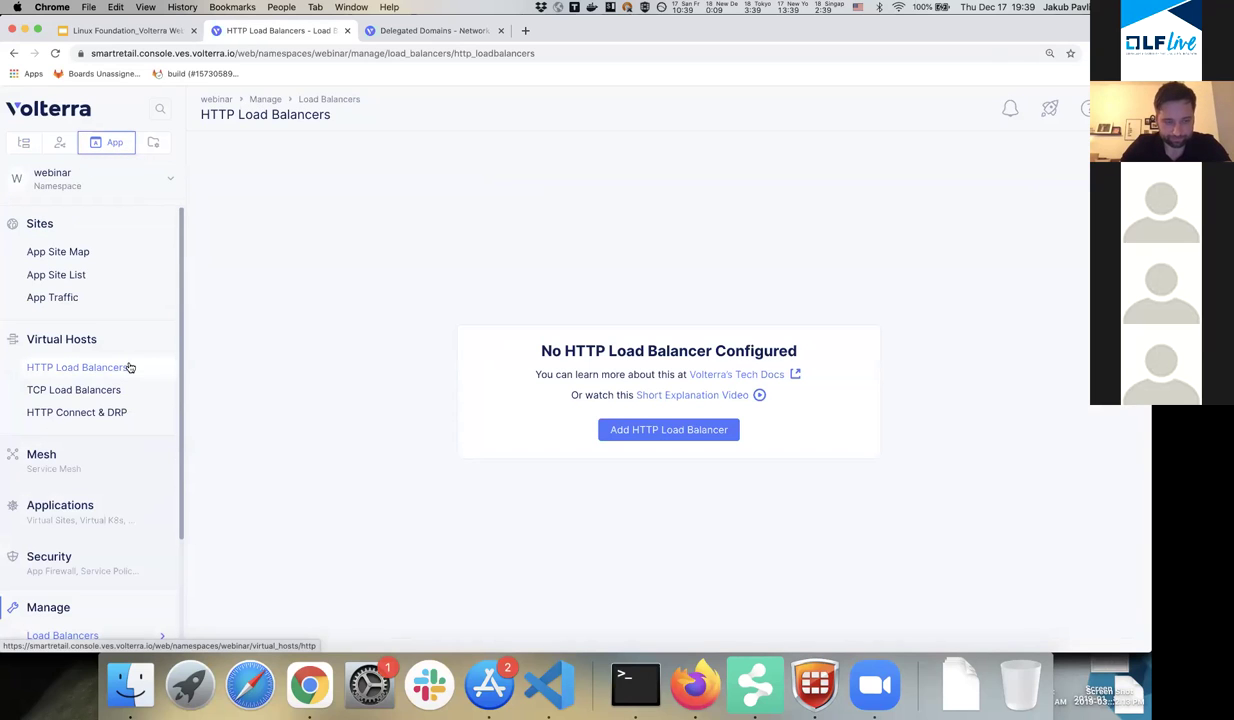
scroll(127, 364, "down", 2)
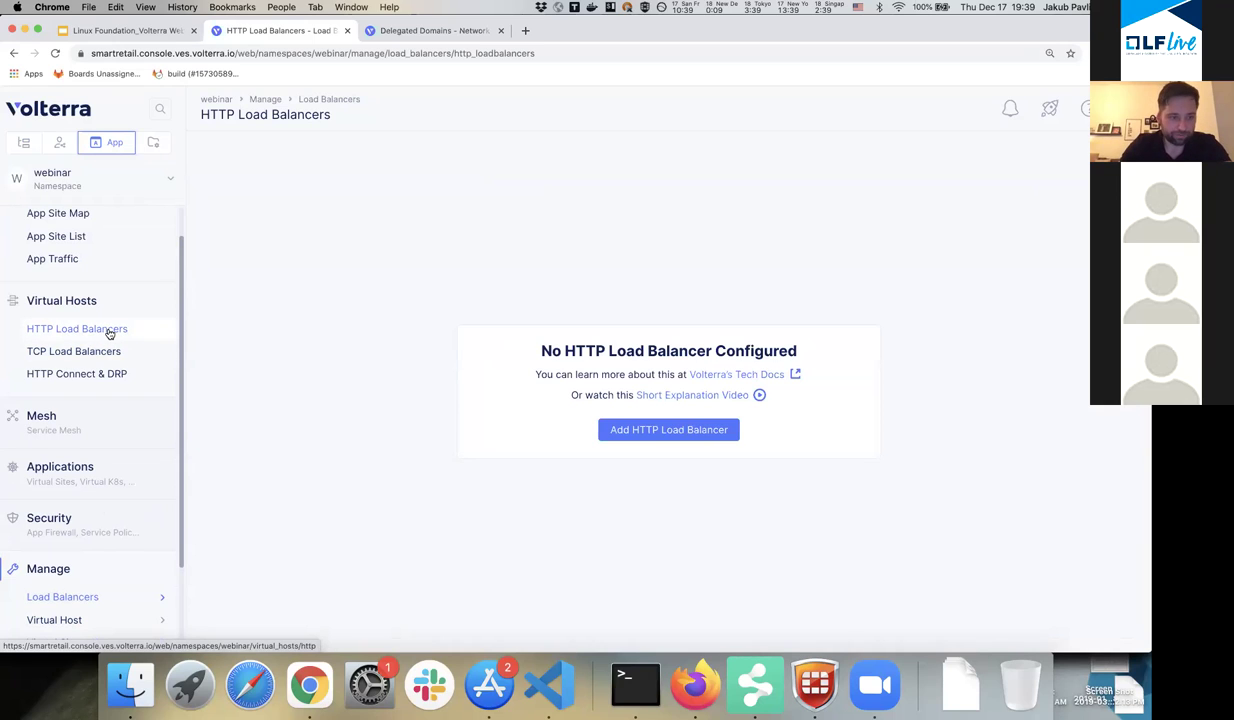
scroll(112, 410, "down", 5)
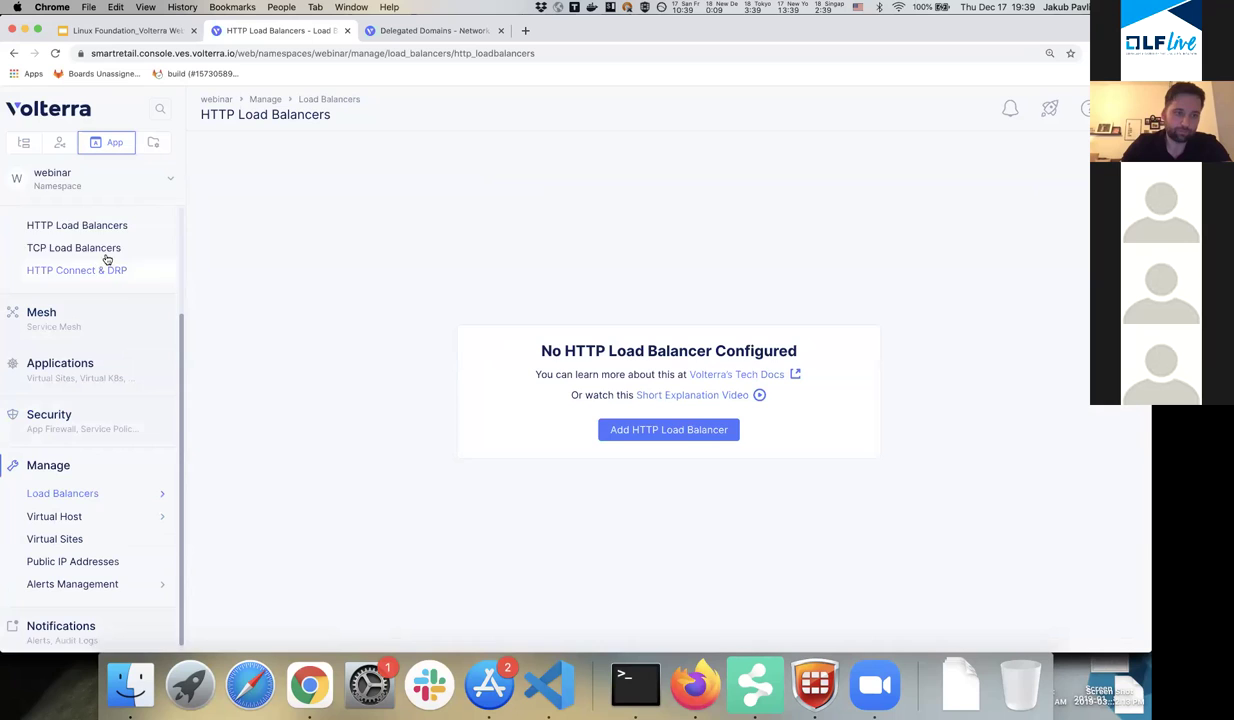
mouse_move(118, 498)
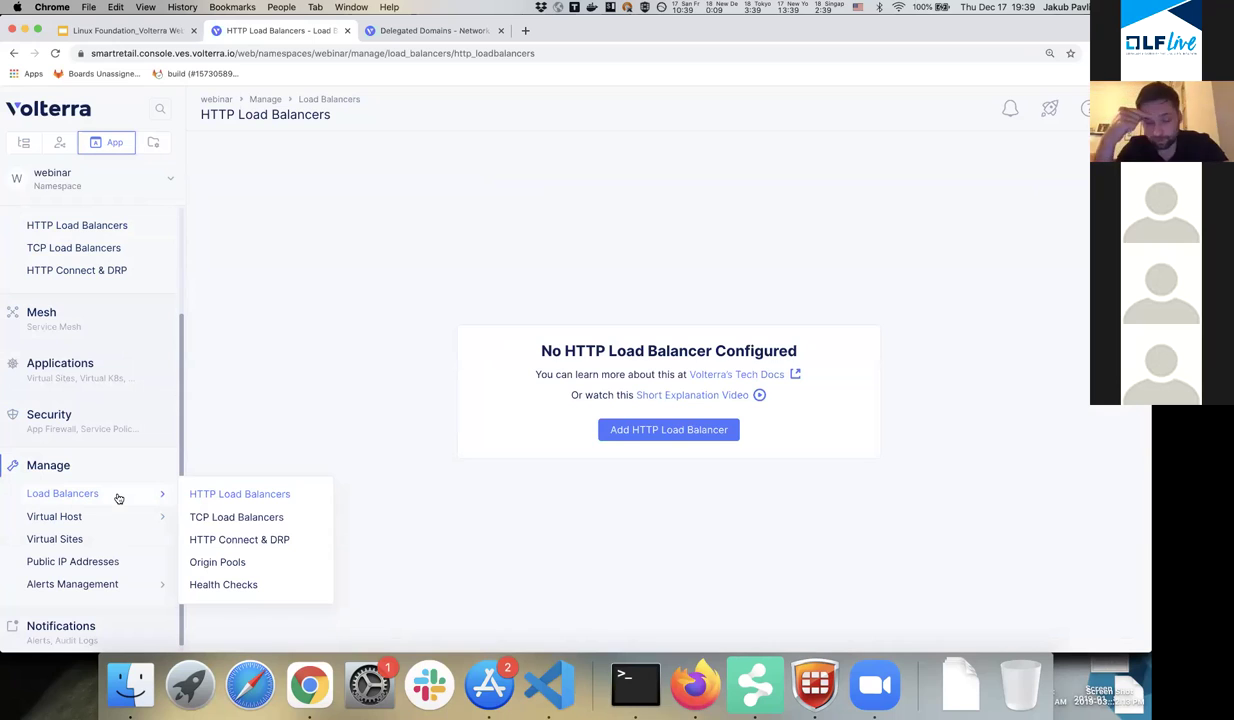
left_click(289, 572)
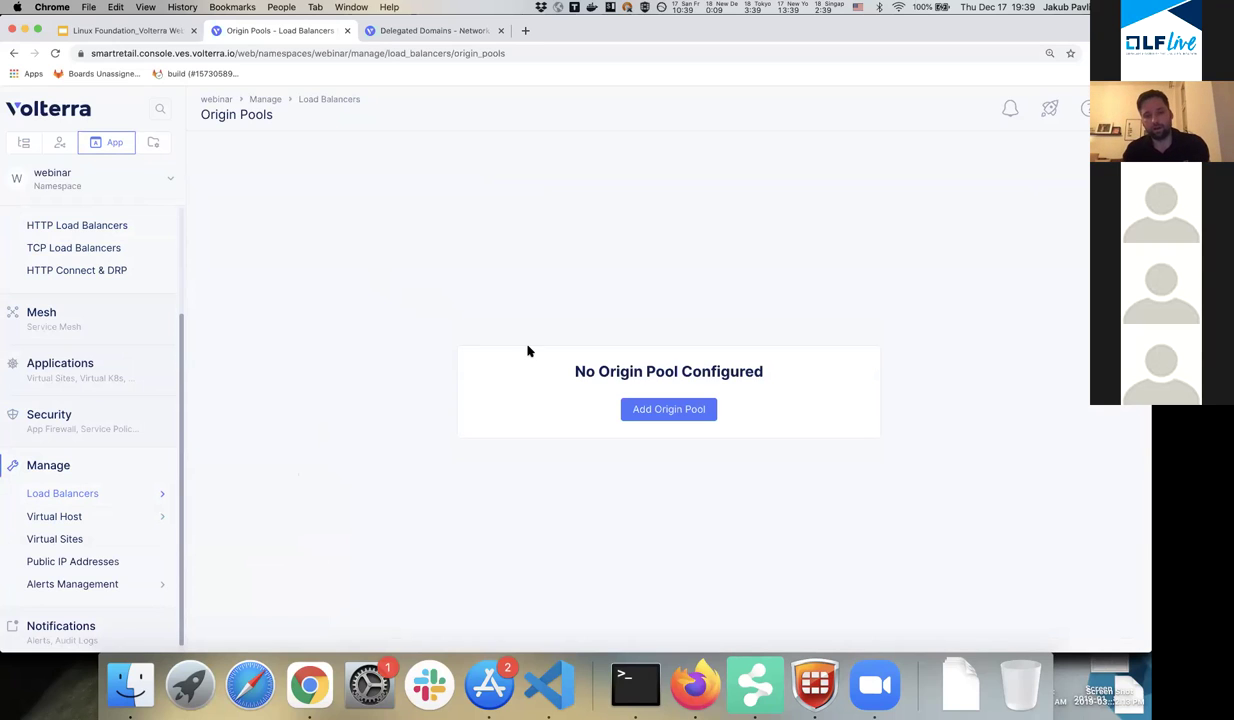
Add a new origin pool and name it wordpress.
left_click(672, 410)
left_click(435, 238)
type("wordpress")
Set the origin server type to K8s Service Name of Origin Server and the service name to wordpress.default.
scroll(504, 287, "down", 3)
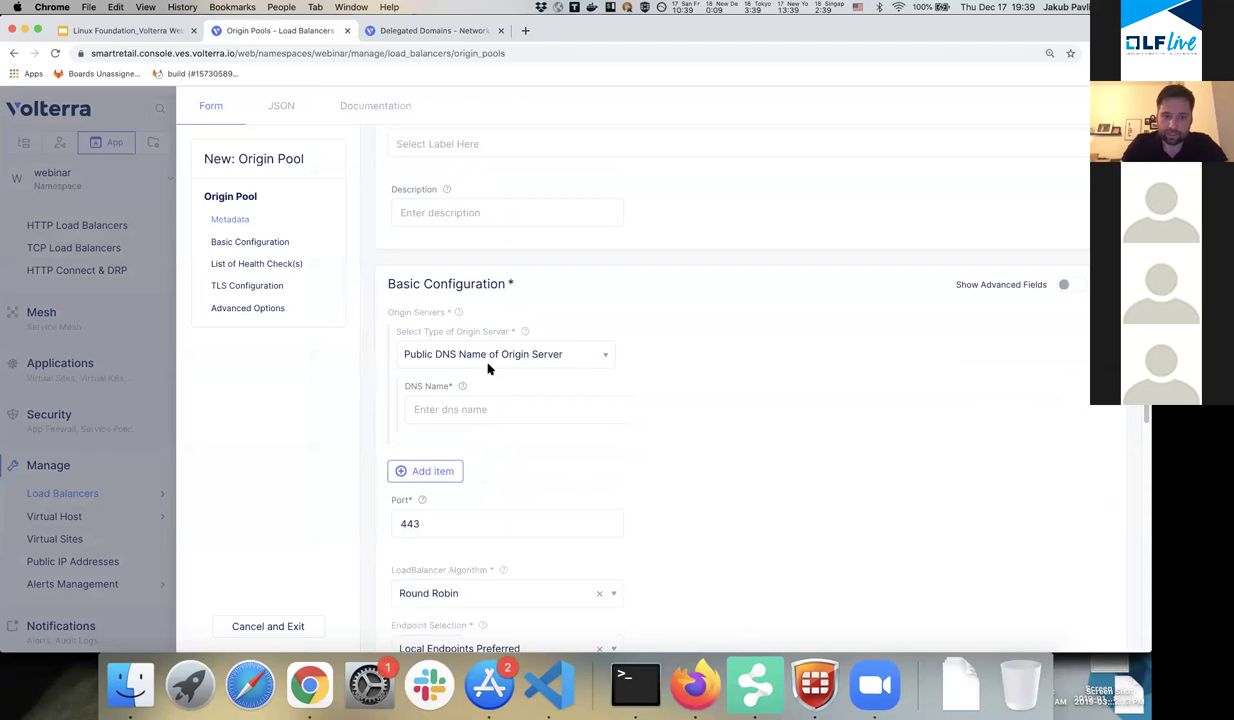
left_click(472, 353)
scroll(511, 436, "down", 3)
left_click(486, 409)
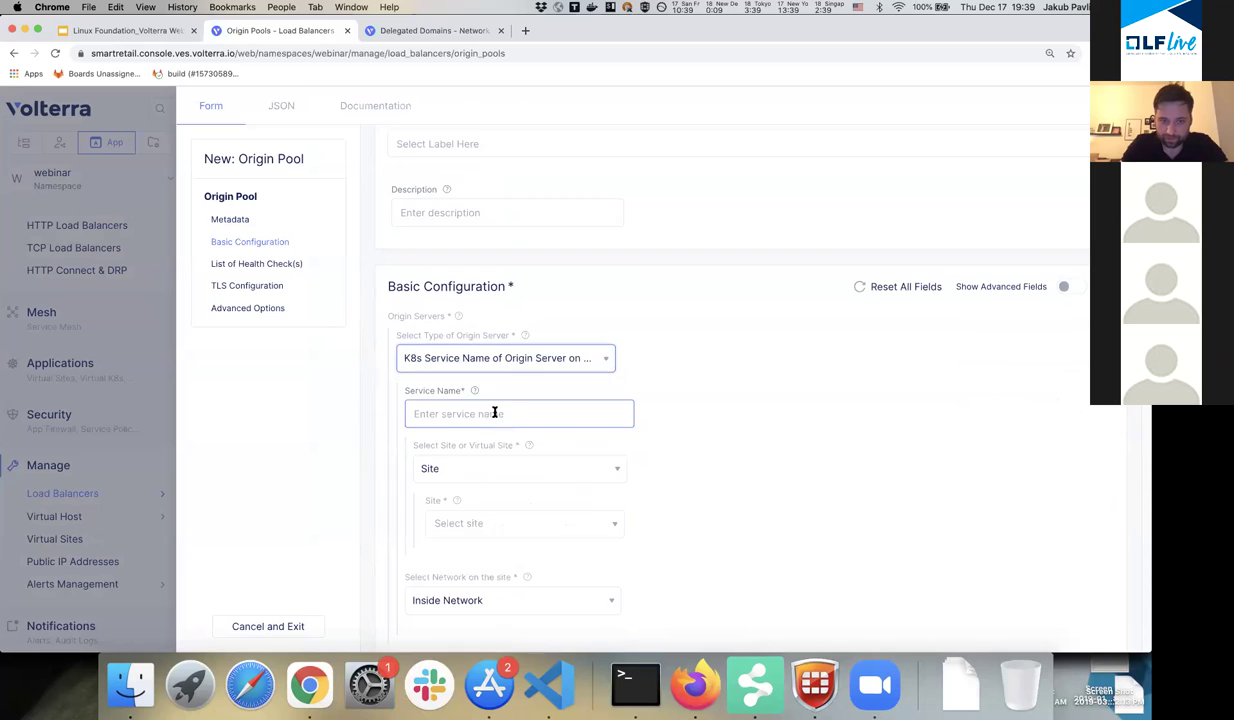
left_click(466, 414)
type("word")
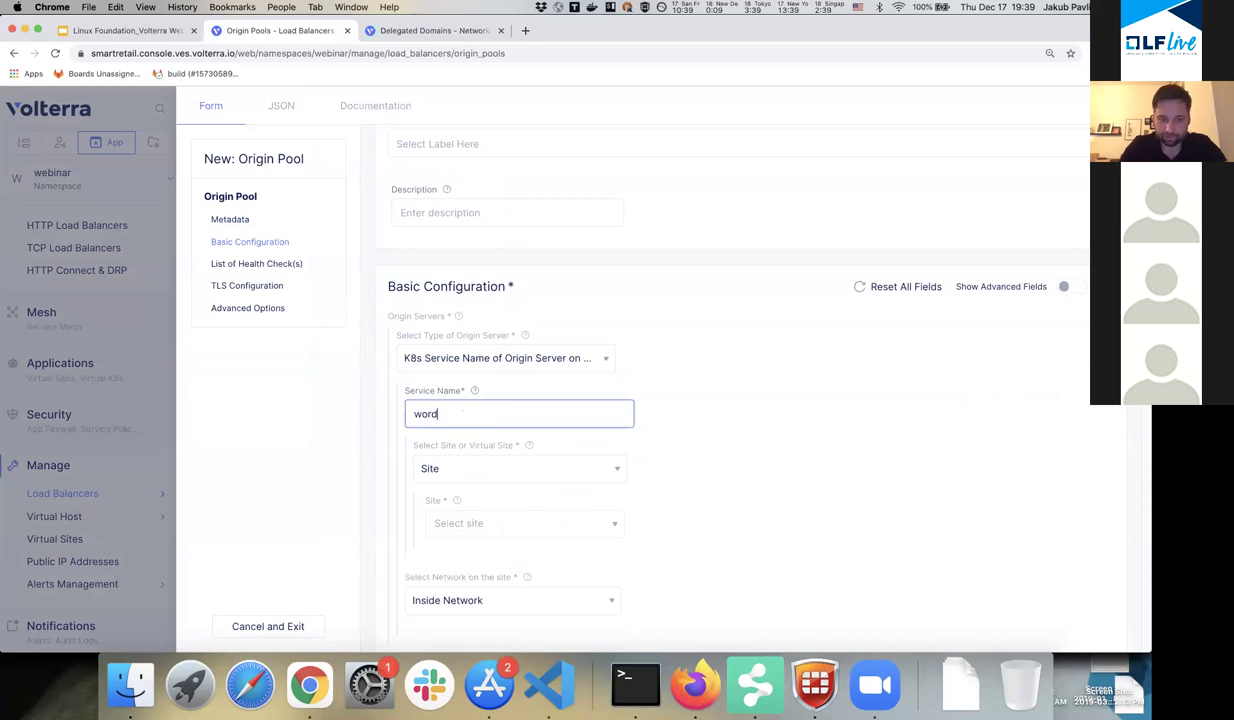
type("press.default")
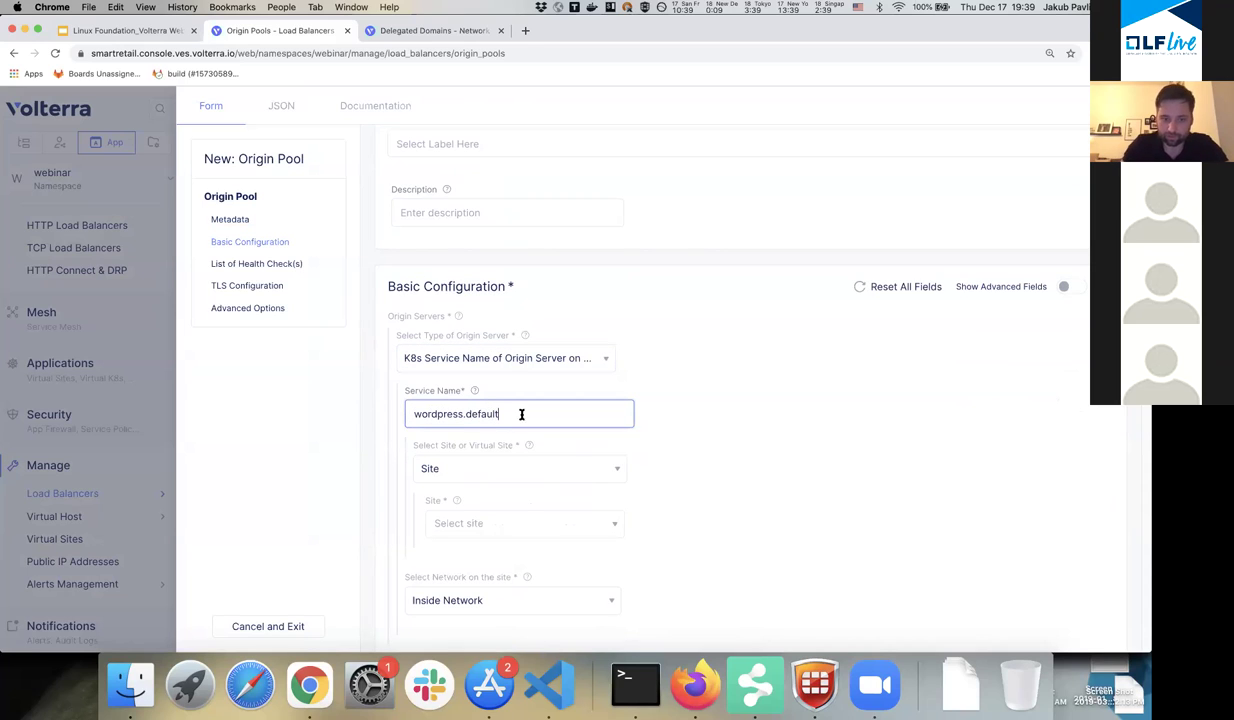
Set the origin server's site to dc-prague and its network on the site to Outside Network.
left_click(496, 523)
type("prague")
left_click(536, 489)
scroll(800, 450, "down", 5)
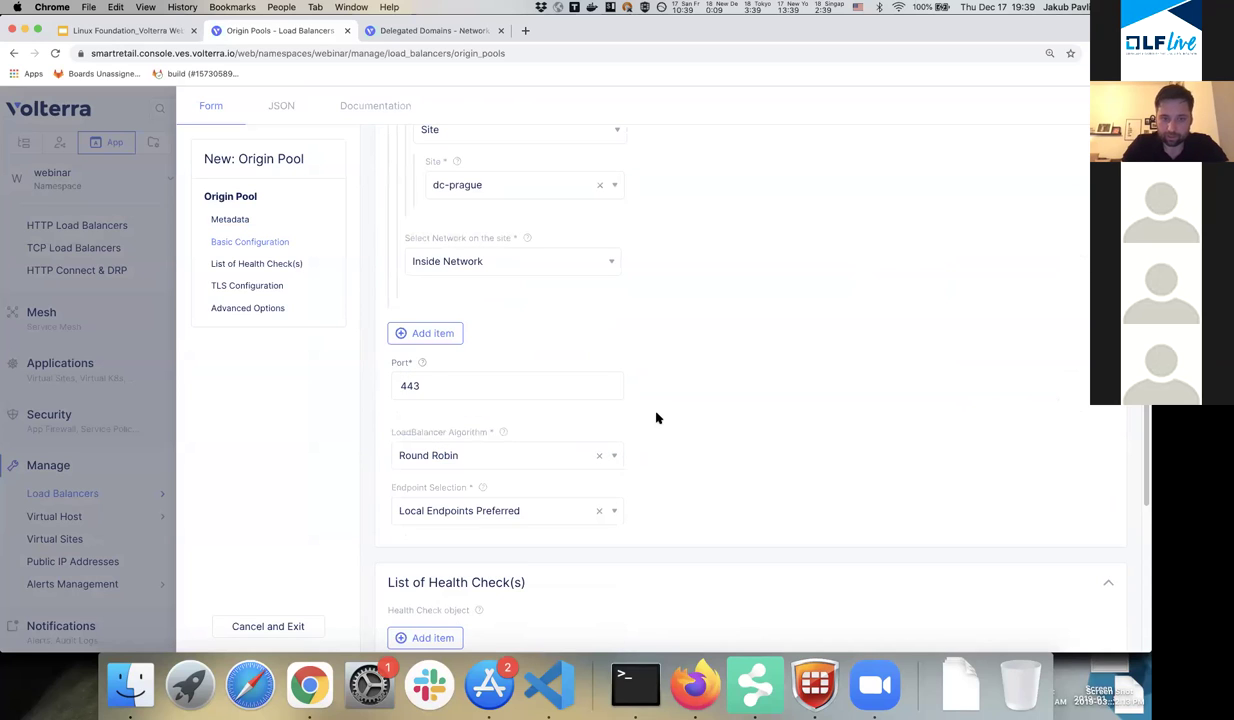
scroll(590, 365, "up", 1)
left_click(510, 286)
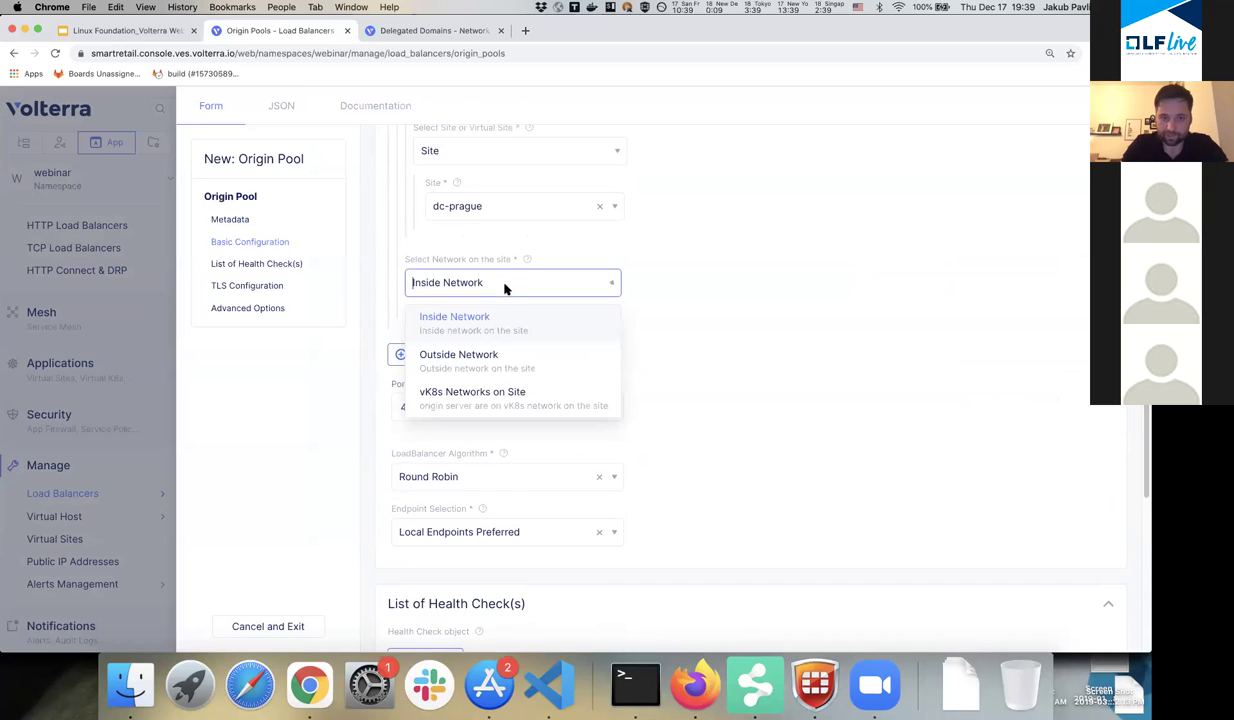
left_click(508, 357)
Copy the wordpress service port from the terminal, set the origin pool's port to 8080, and save the pool.
left_click(468, 412)
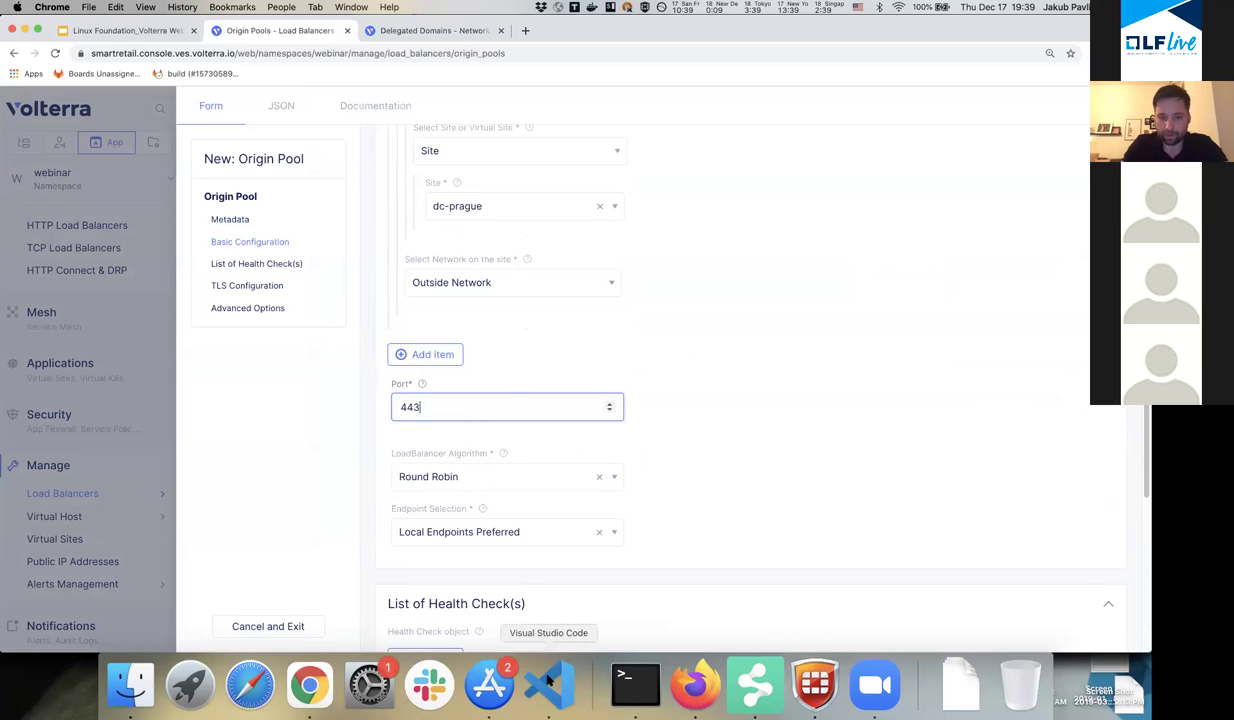
left_click(635, 684)
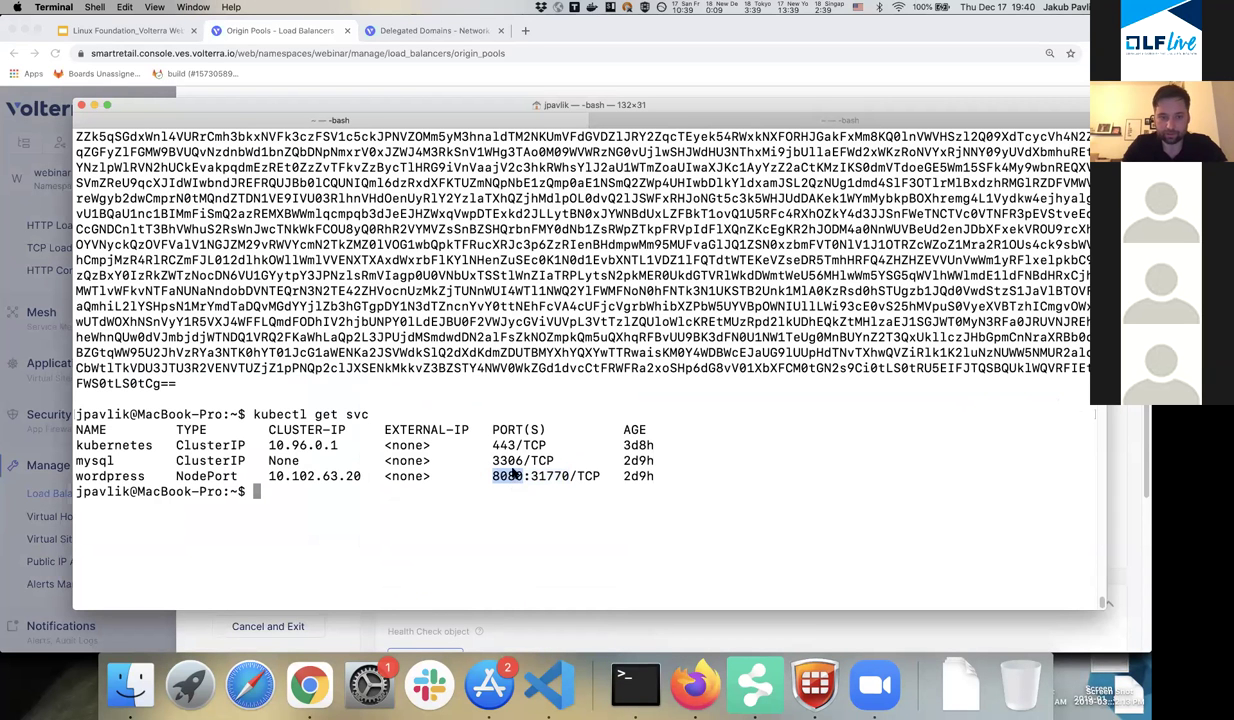
key("super+c")
key("super+Tab")
double_click(452, 402)
key("super+v")
scroll(627, 401, "down", 2)
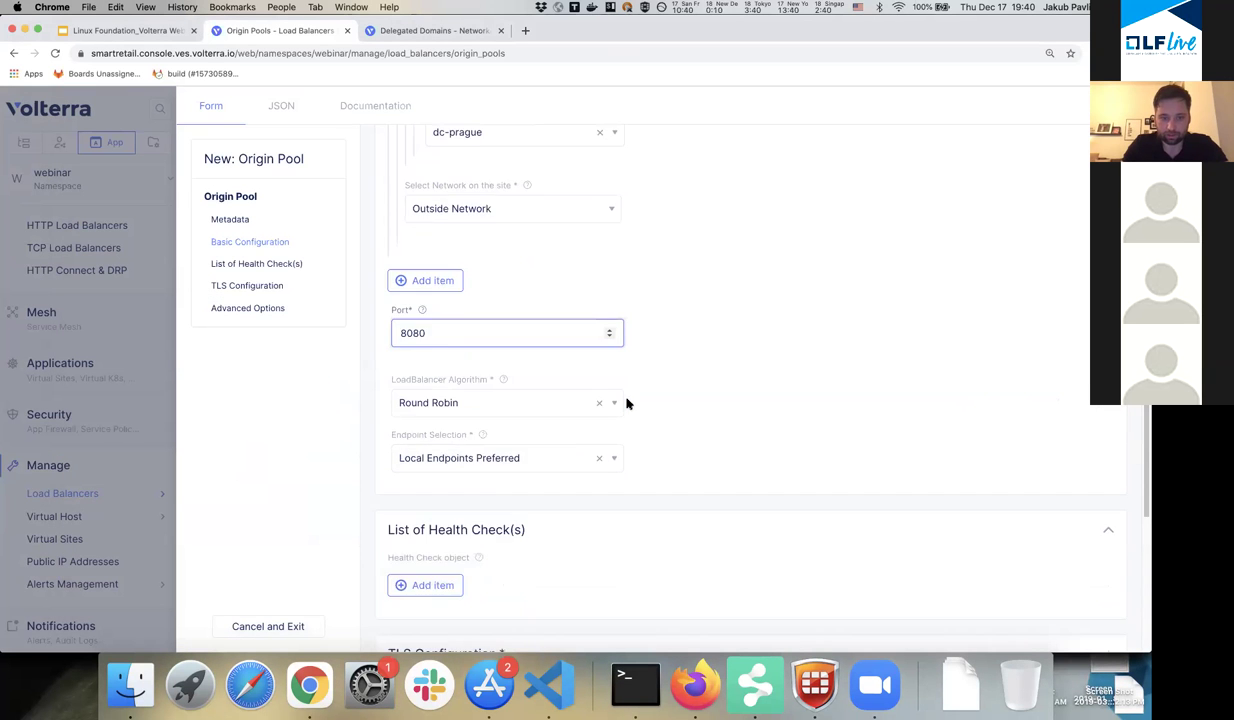
scroll(630, 410, "down", 3)
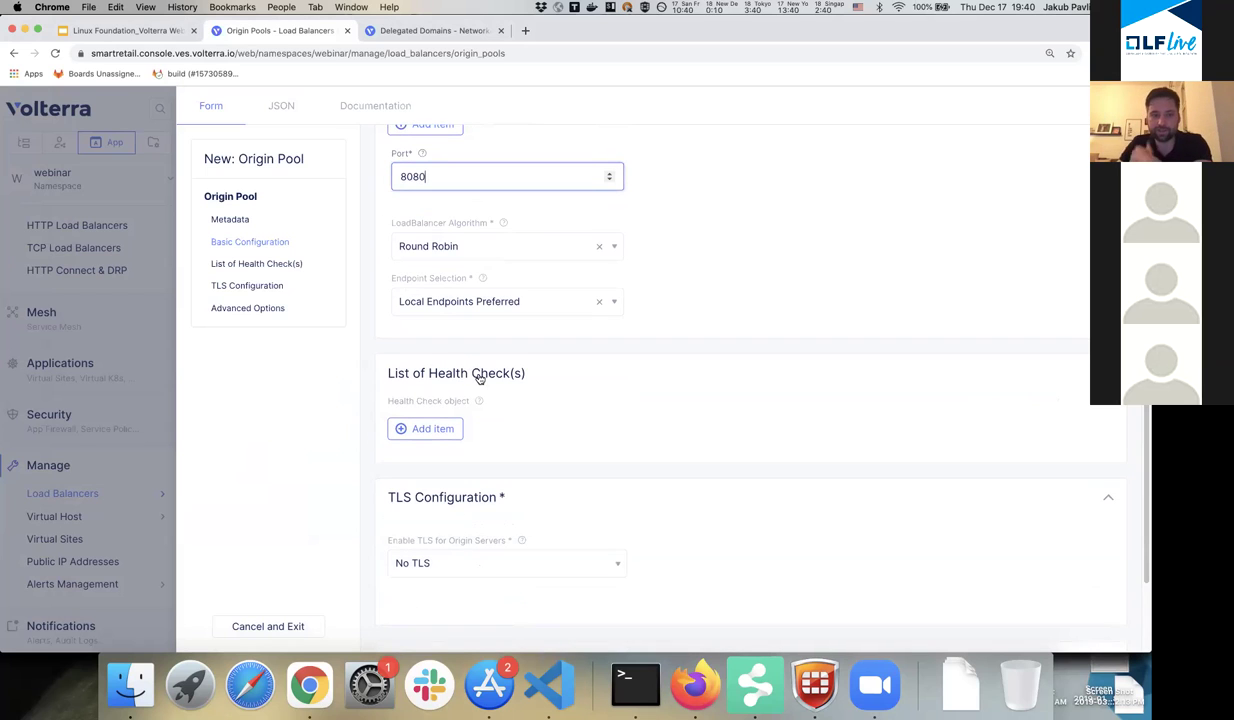
scroll(505, 516, "down", 1)
scroll(503, 516, "down", 3)
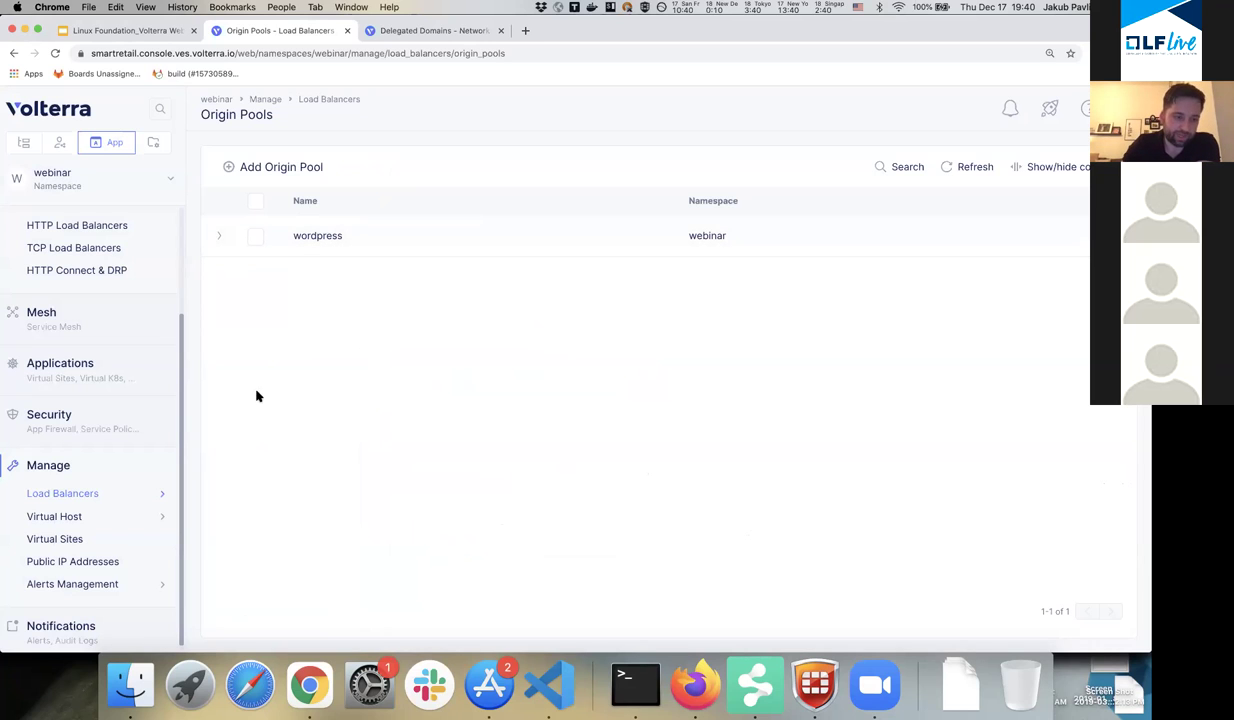
Open the virtual host routes of the webinar namespace and open wp-route for editing.
mouse_move(143, 519)
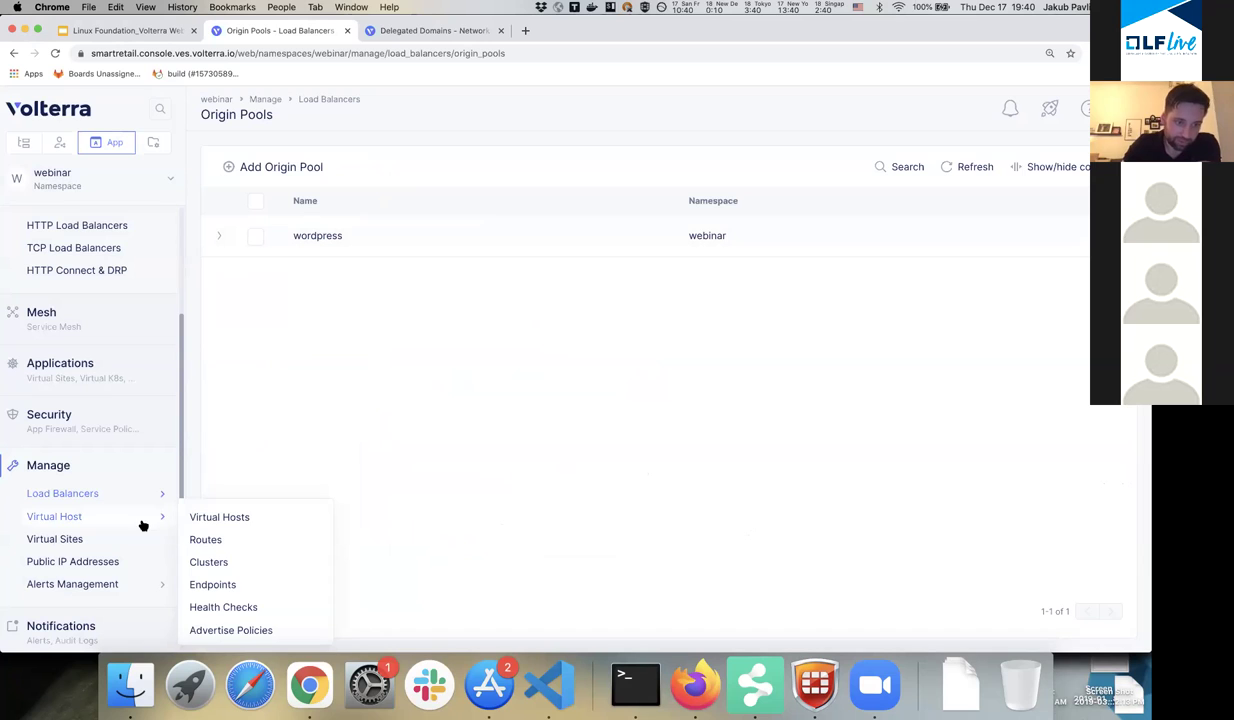
left_click(202, 541)
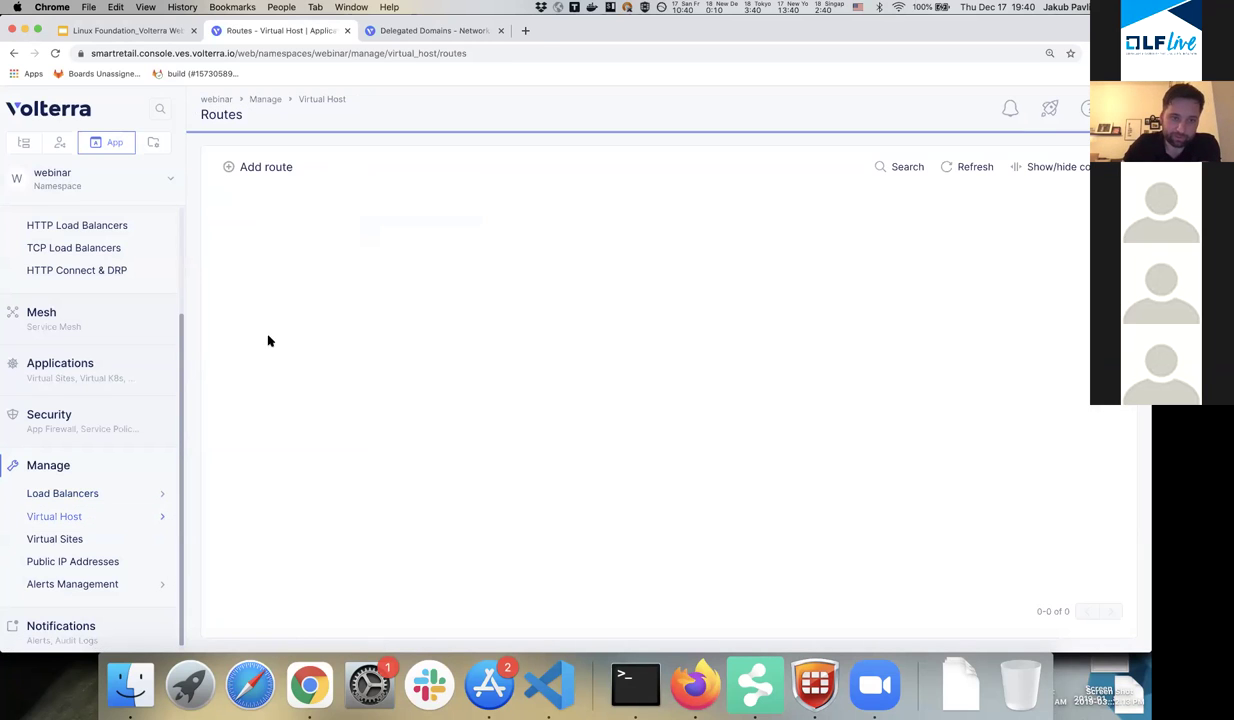
triple_click(296, 236)
left_click(804, 237)
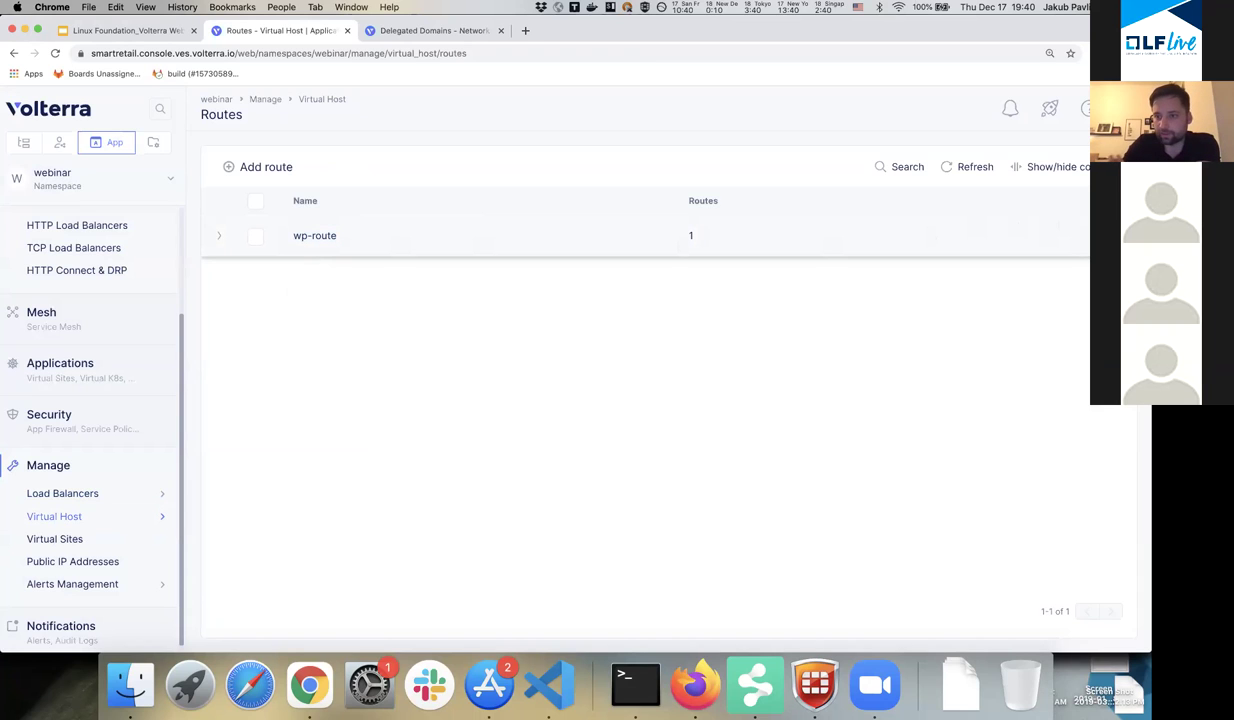
left_click(1100, 236)
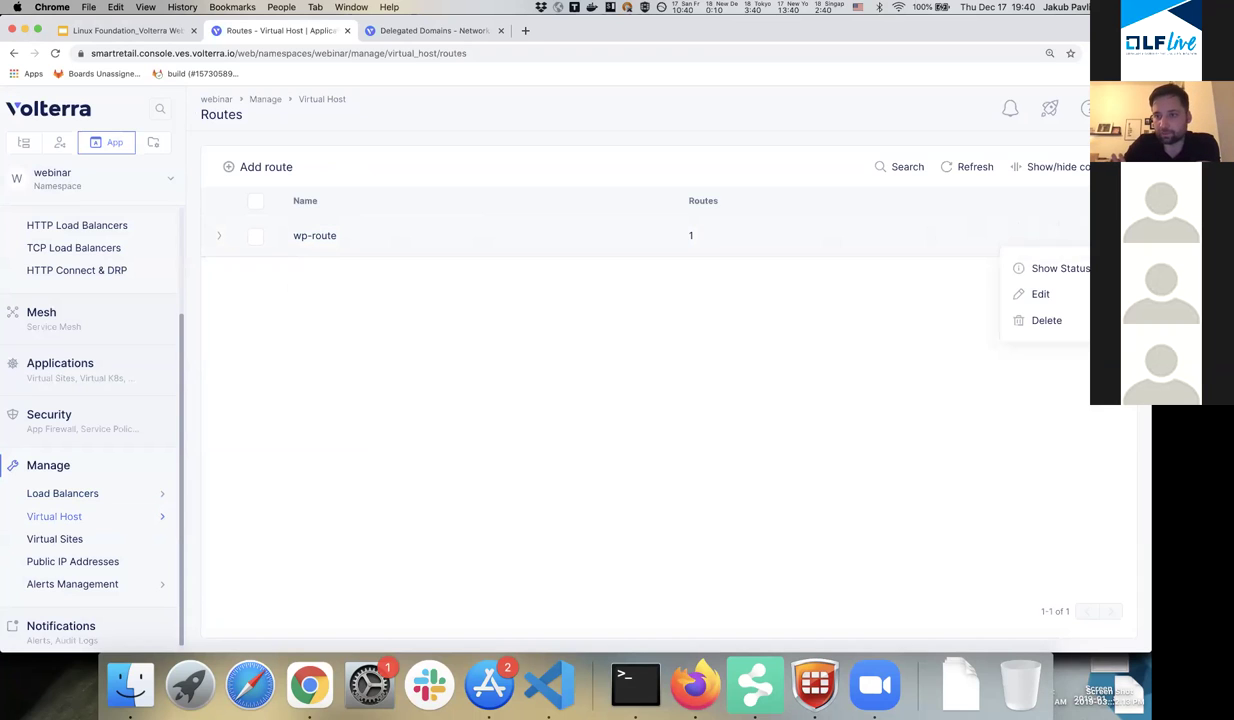
left_click(1041, 293)
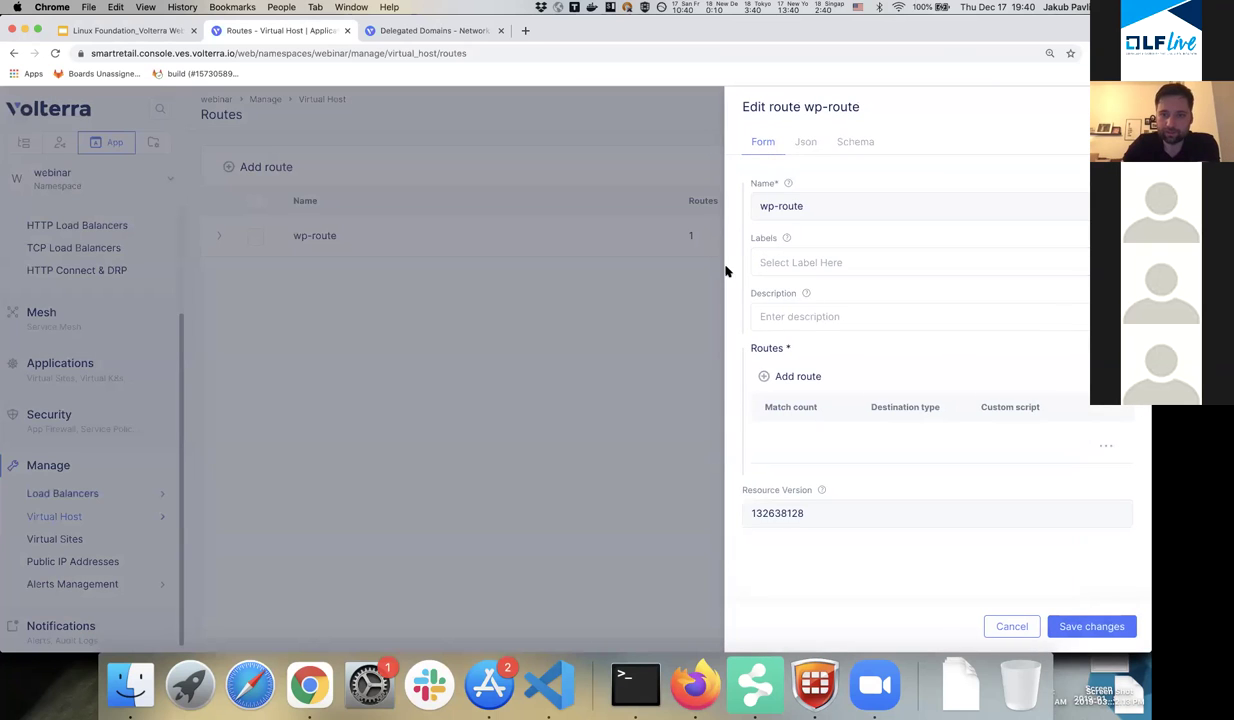
Examine the destination origin pool cluster of wp-route's route entry and close all its forms without saving.
left_click(1105, 444)
left_click(1075, 473)
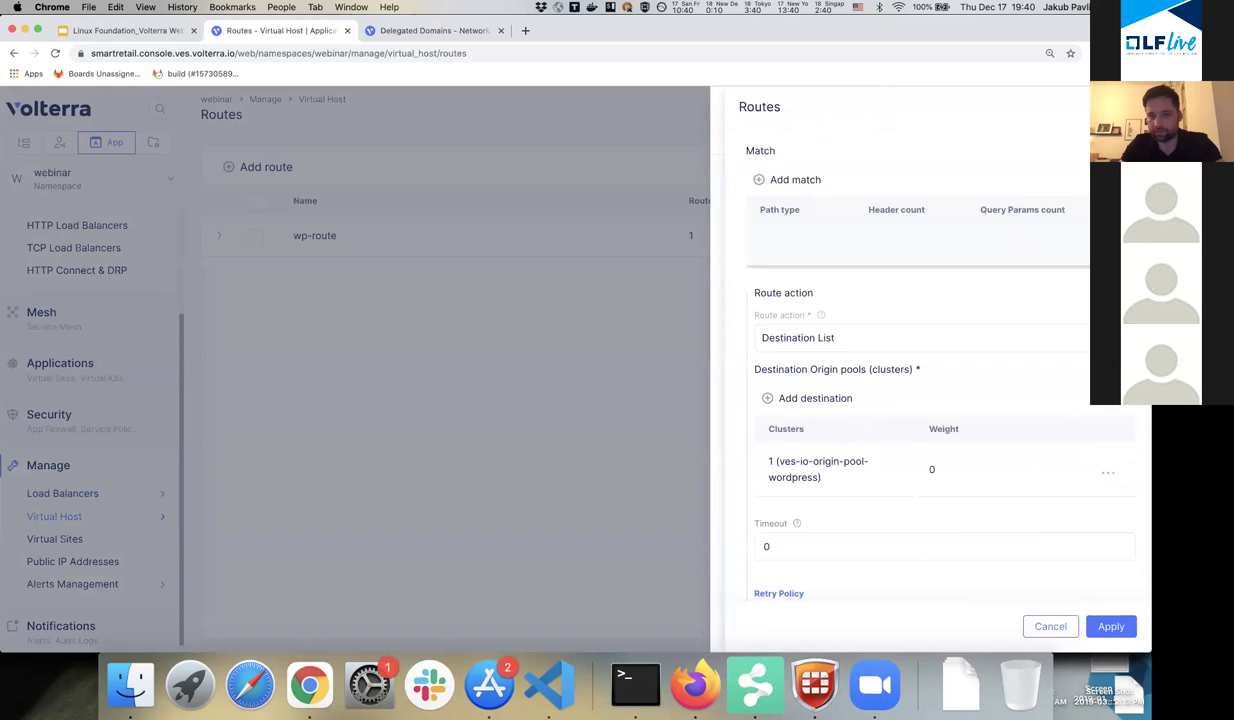
left_click(1107, 468)
left_click(1070, 496)
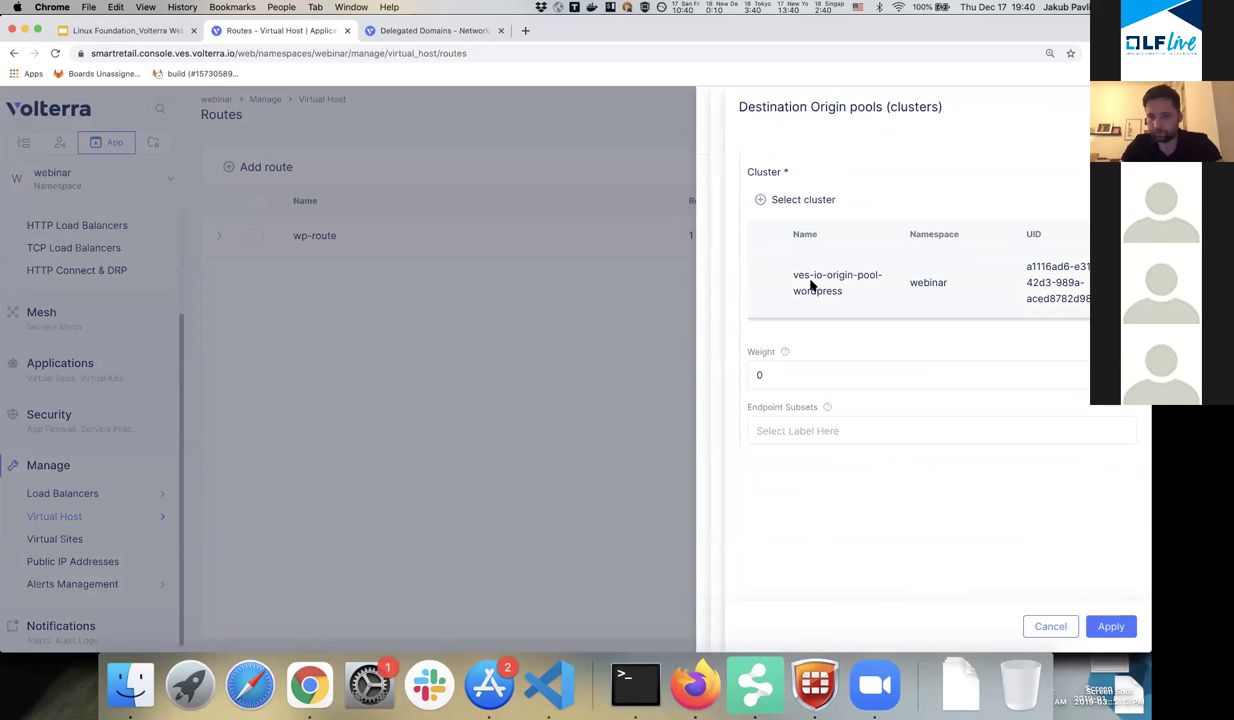
left_click(1051, 626)
left_click(1050, 626)
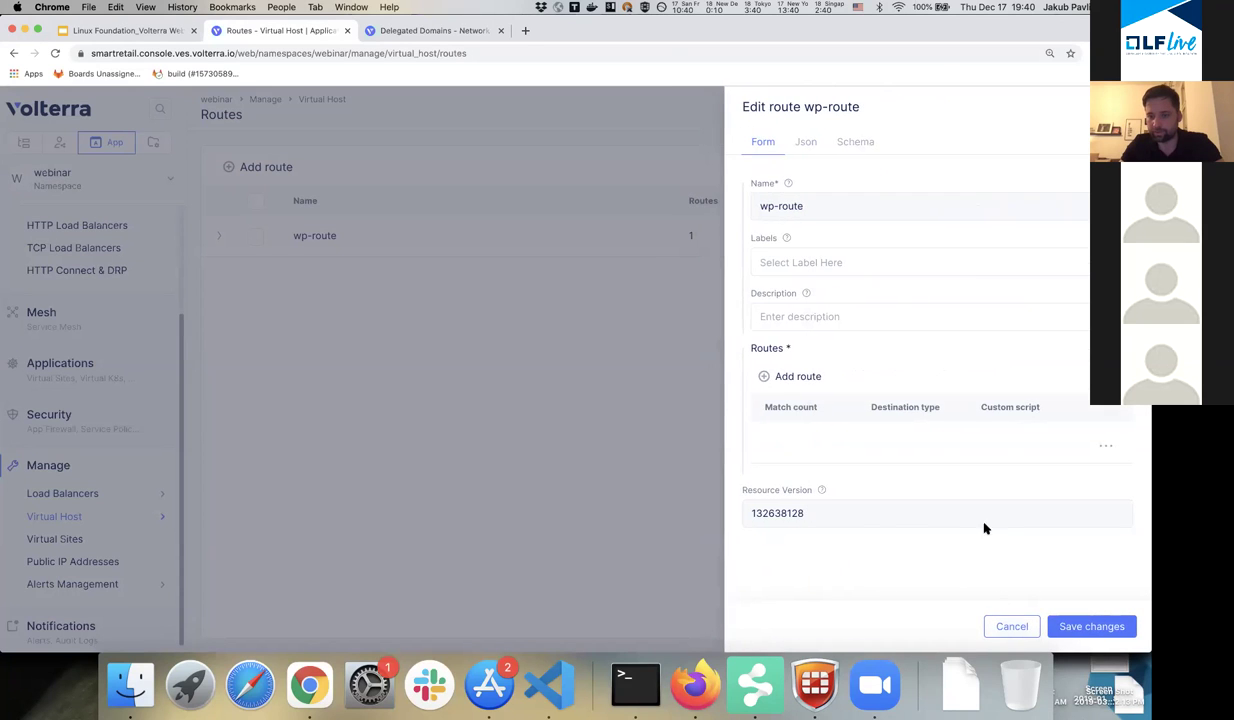
left_click(1020, 627)
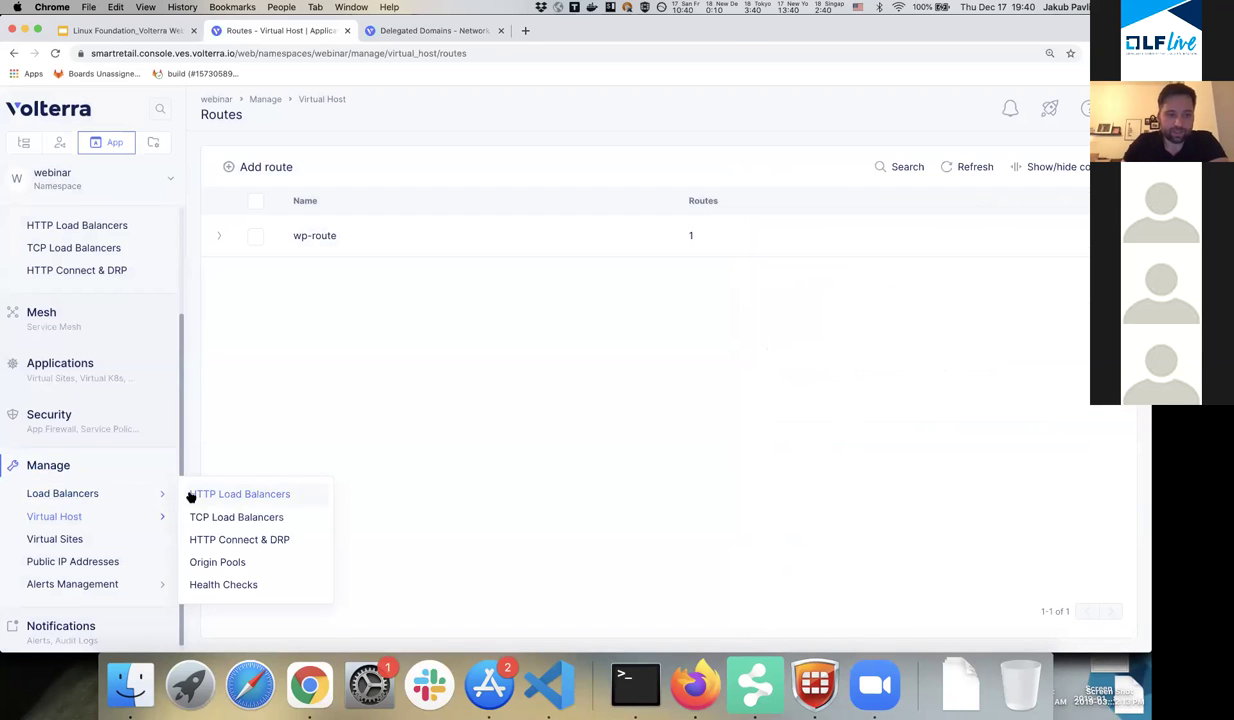
Add a new HTTP load balancer in the webinar namespace and name it wordpress.
left_click(185, 480)
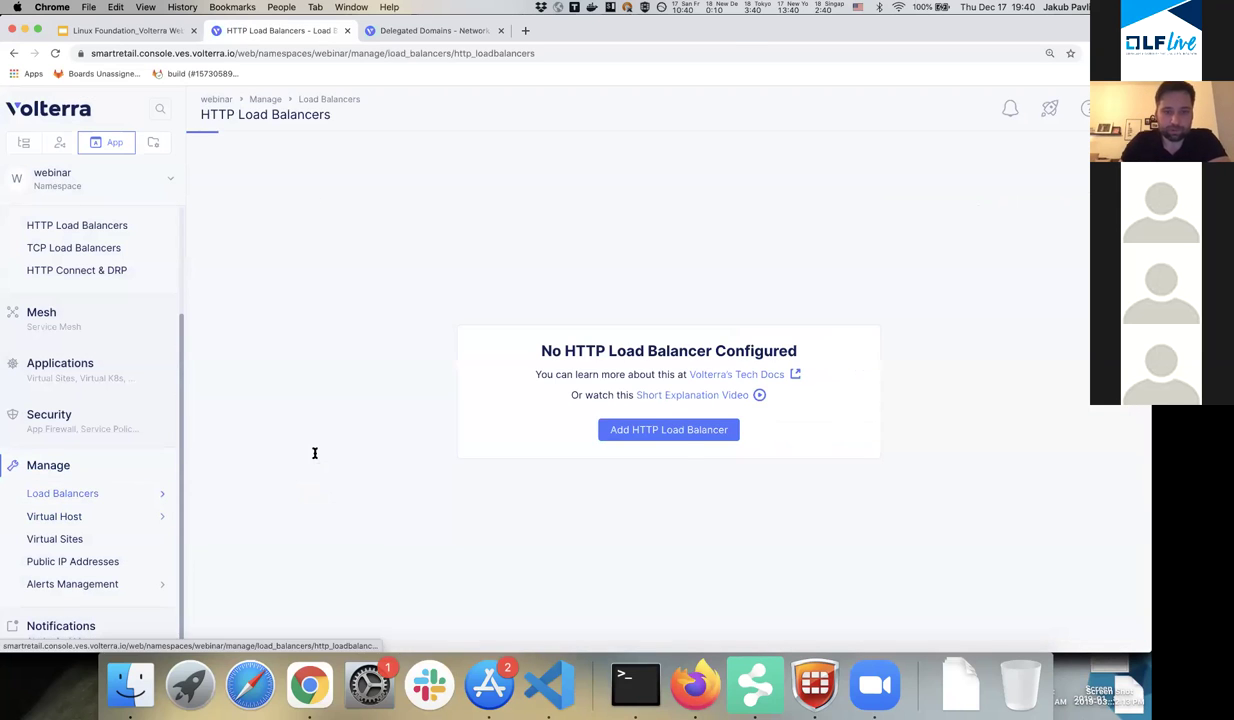
left_click(669, 430)
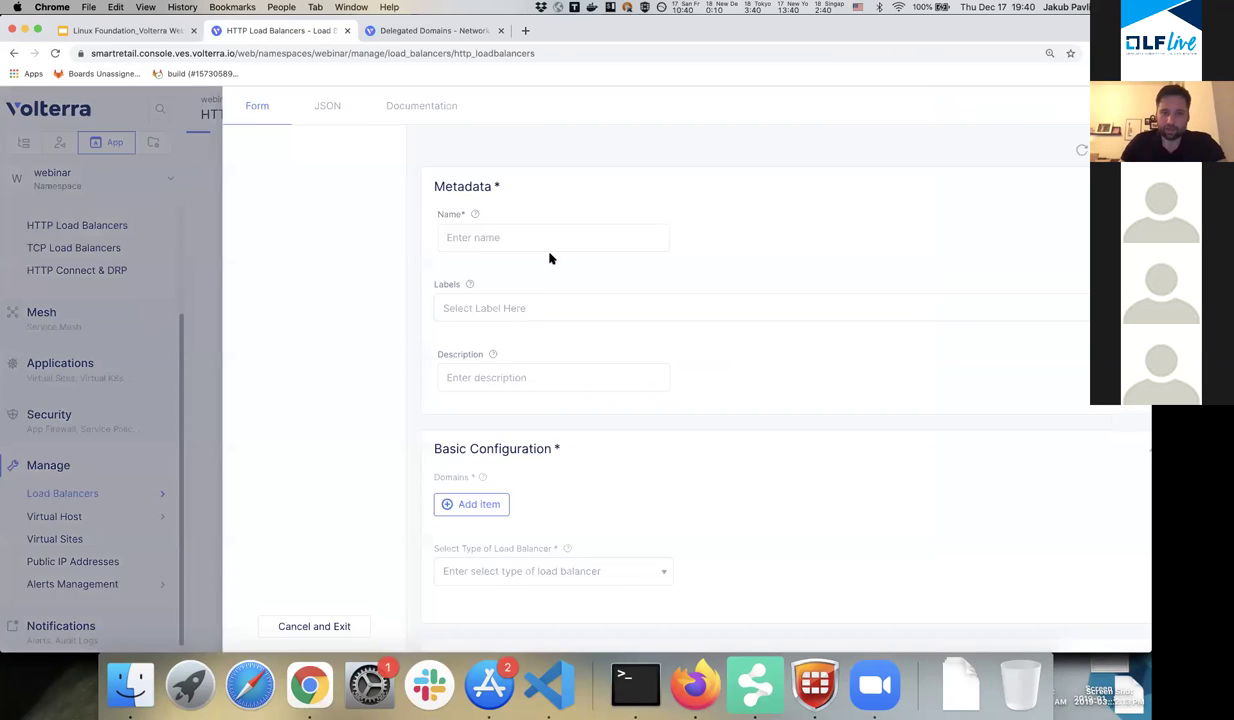
type("wordpress")
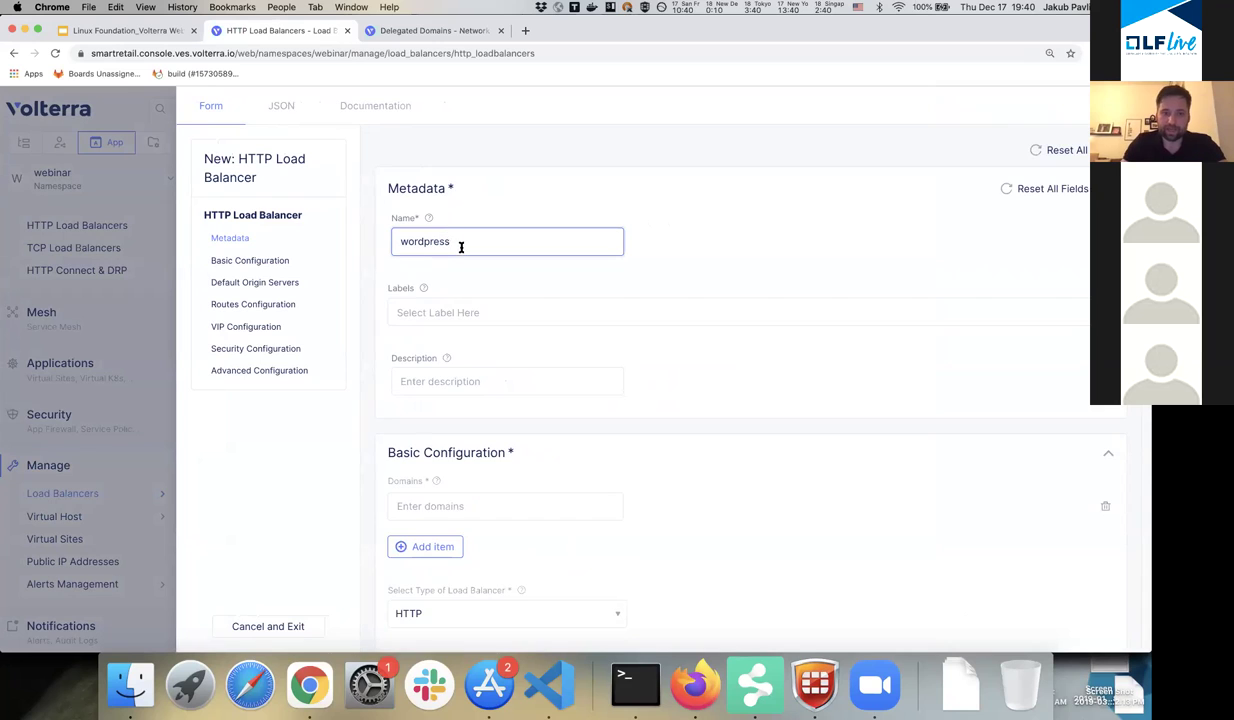
scroll(462, 255, "down", 1)
left_click(446, 478)
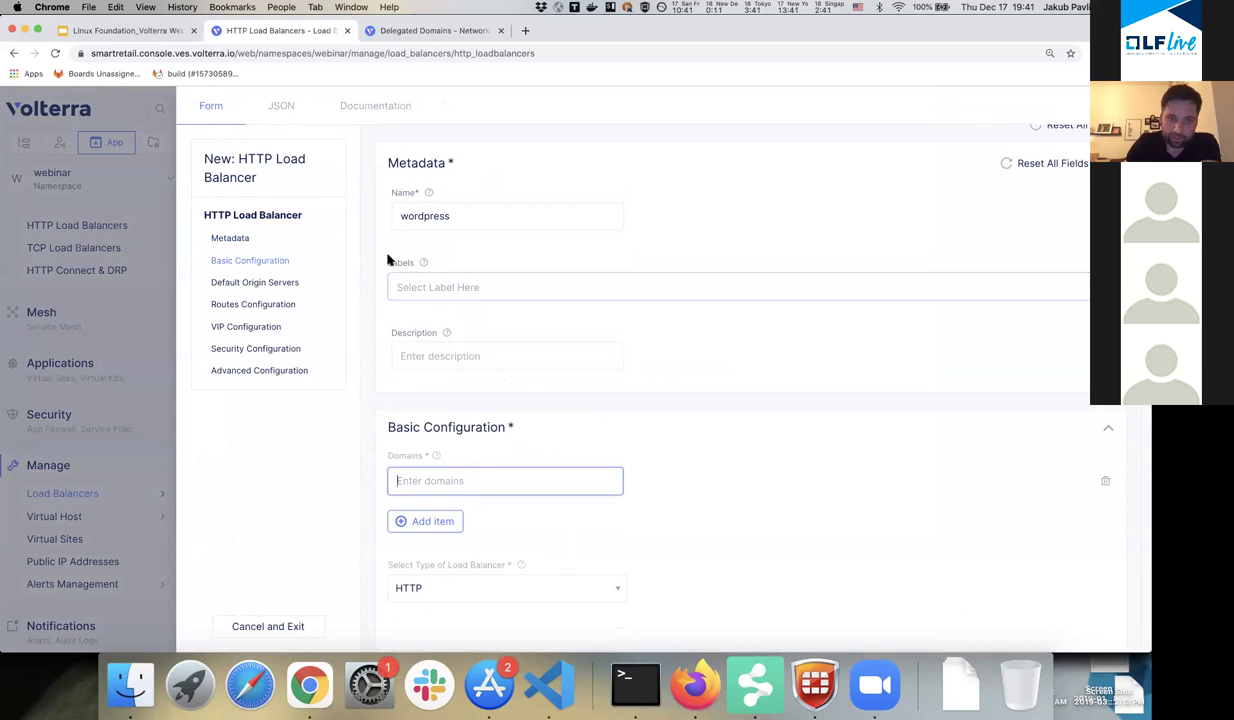
Check the delegated domain app.vk8s.io, its verification status and name servers in the other browser tab, and return to the load balancer form.
left_click(394, 34)
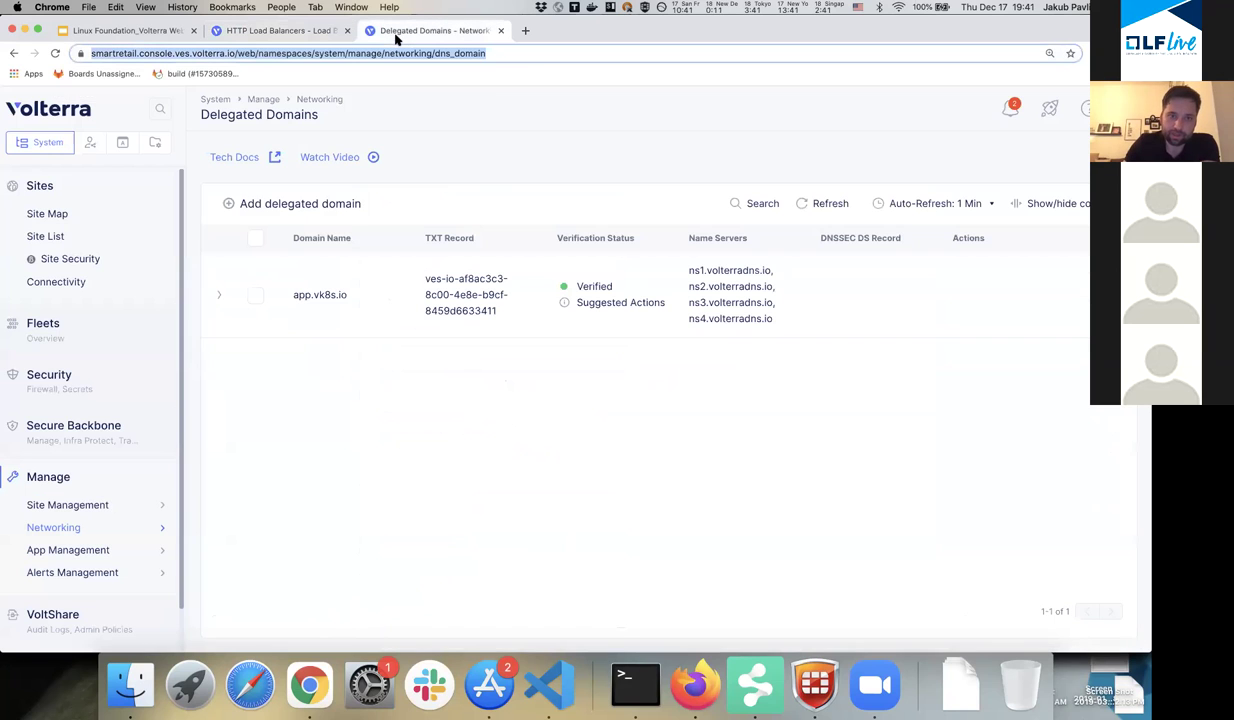
left_click(307, 296)
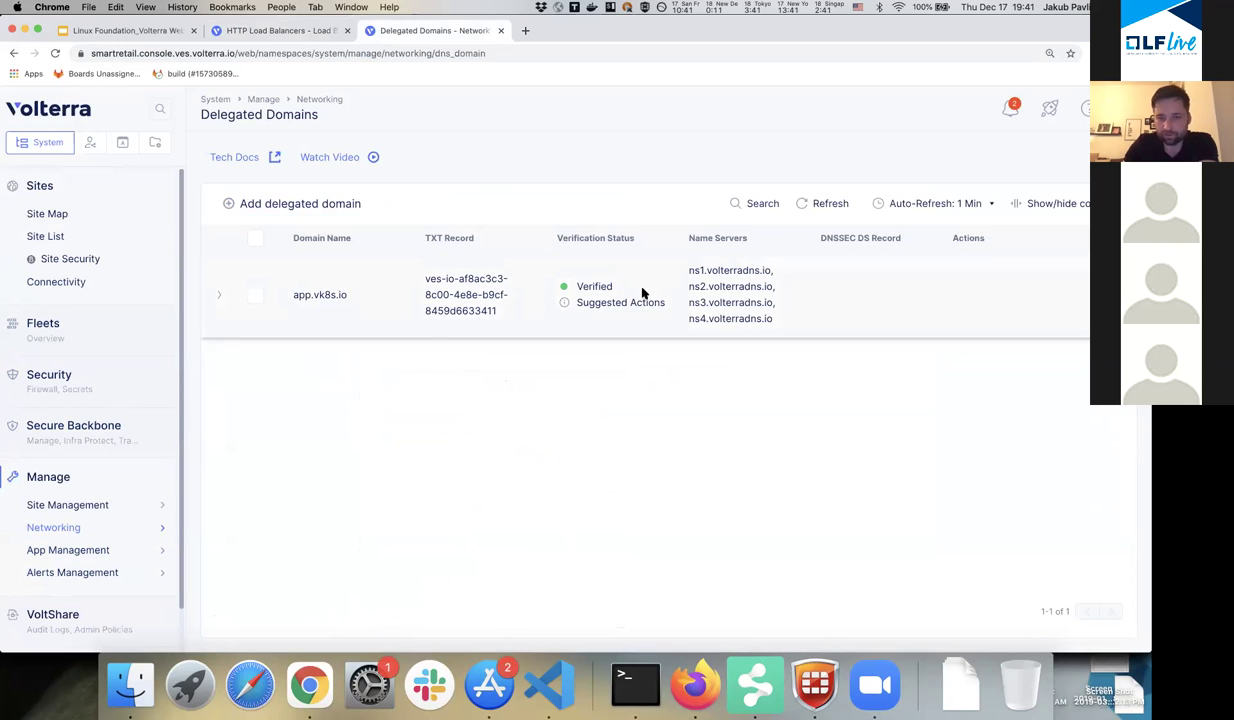
left_click_drag(297, 295, 339, 295)
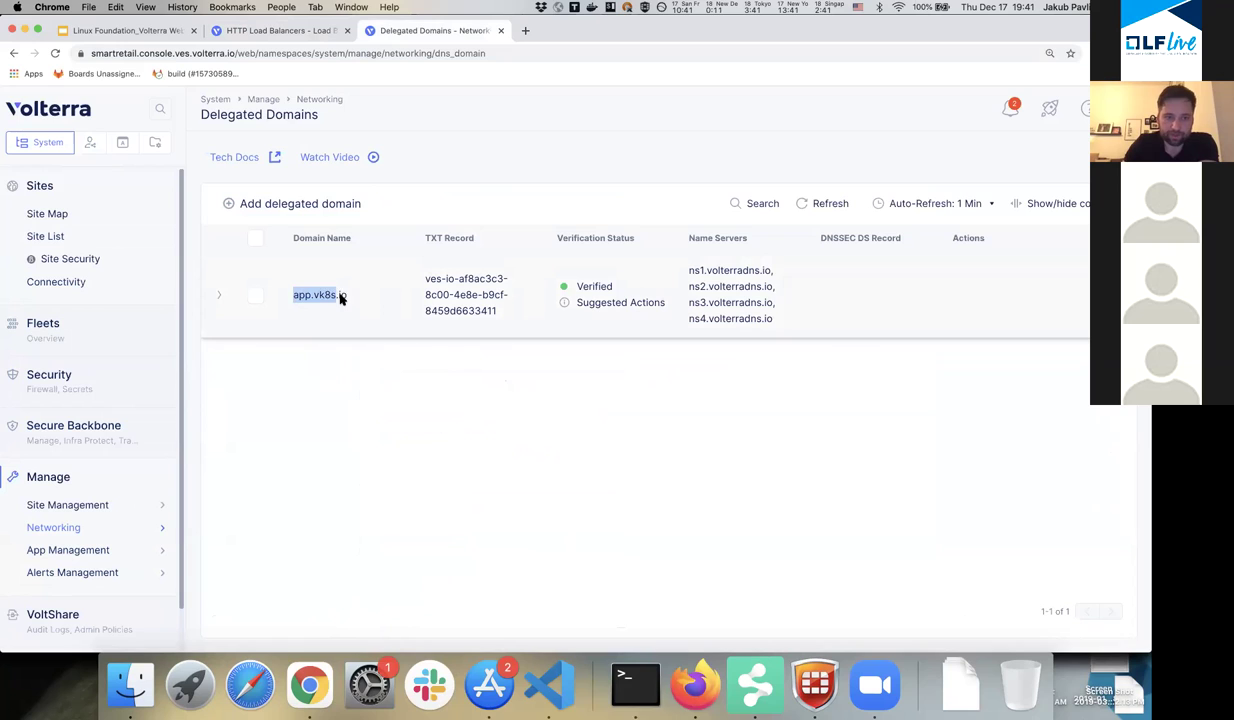
double_click(292, 294)
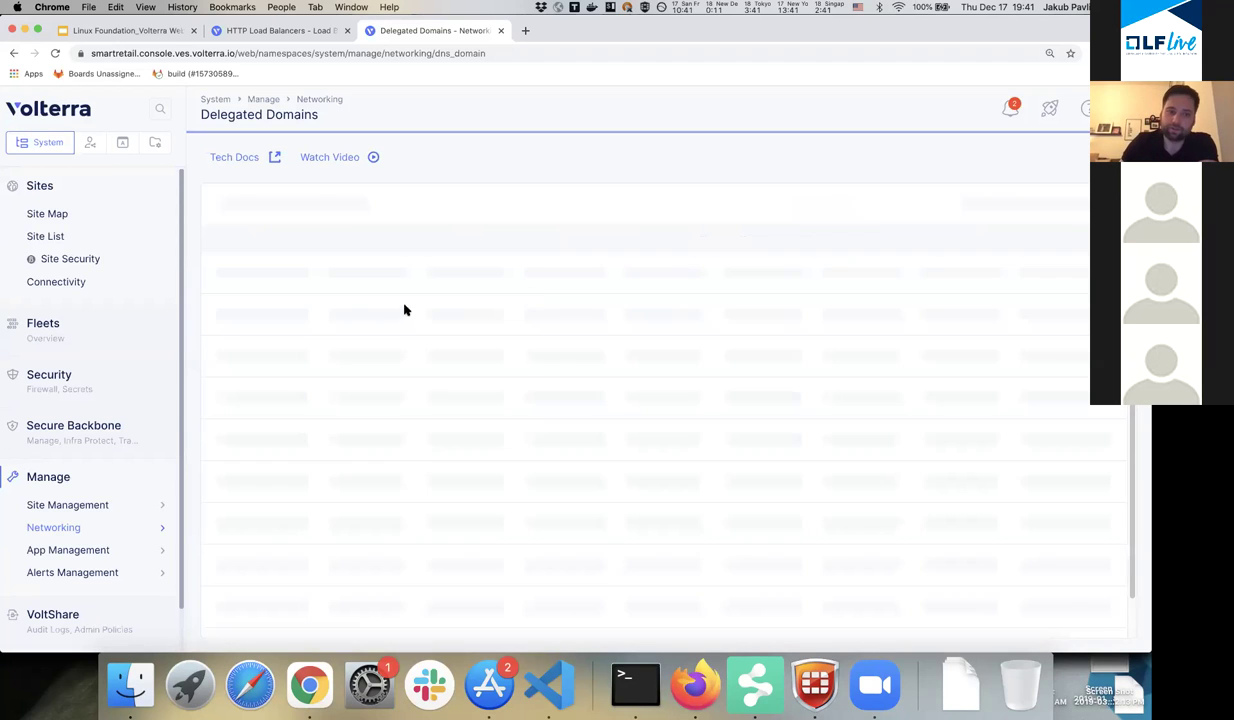
left_click_drag(661, 252, 776, 320)
mouse_move(293, 293)
left_mouse_down()
mouse_move(350, 297)
mouse_move(292, 294)
left_mouse_up()
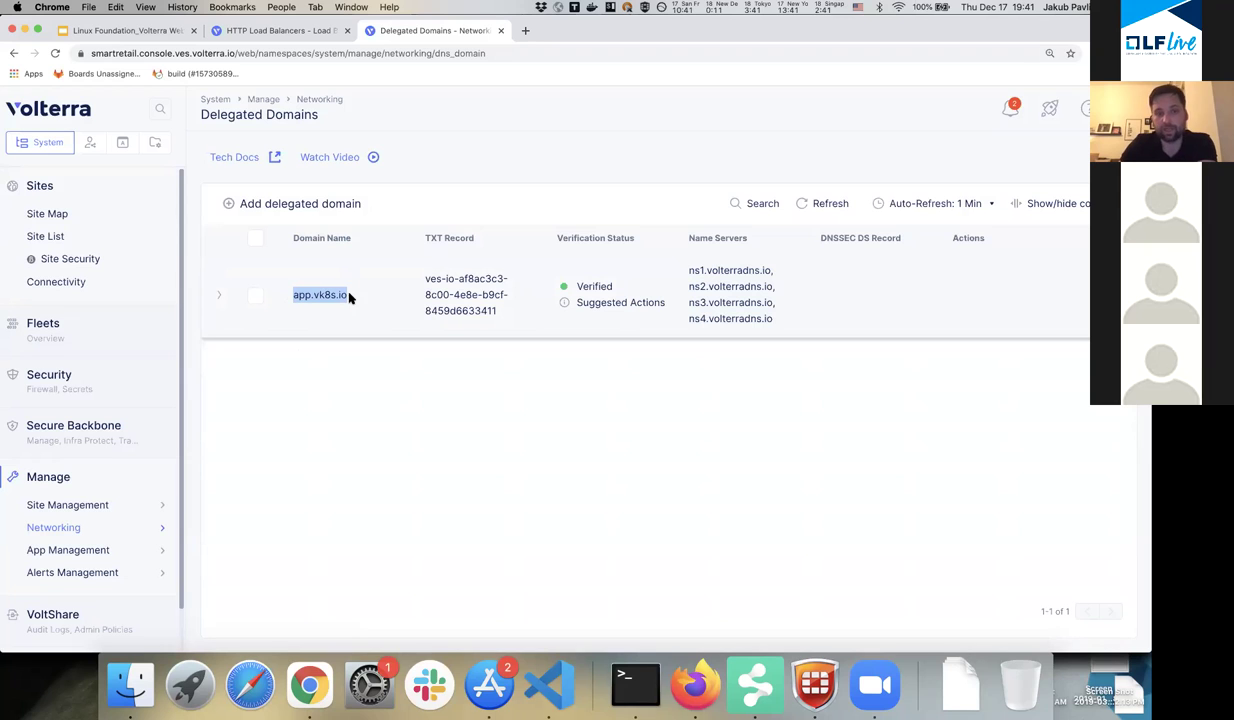
left_click(300, 36)
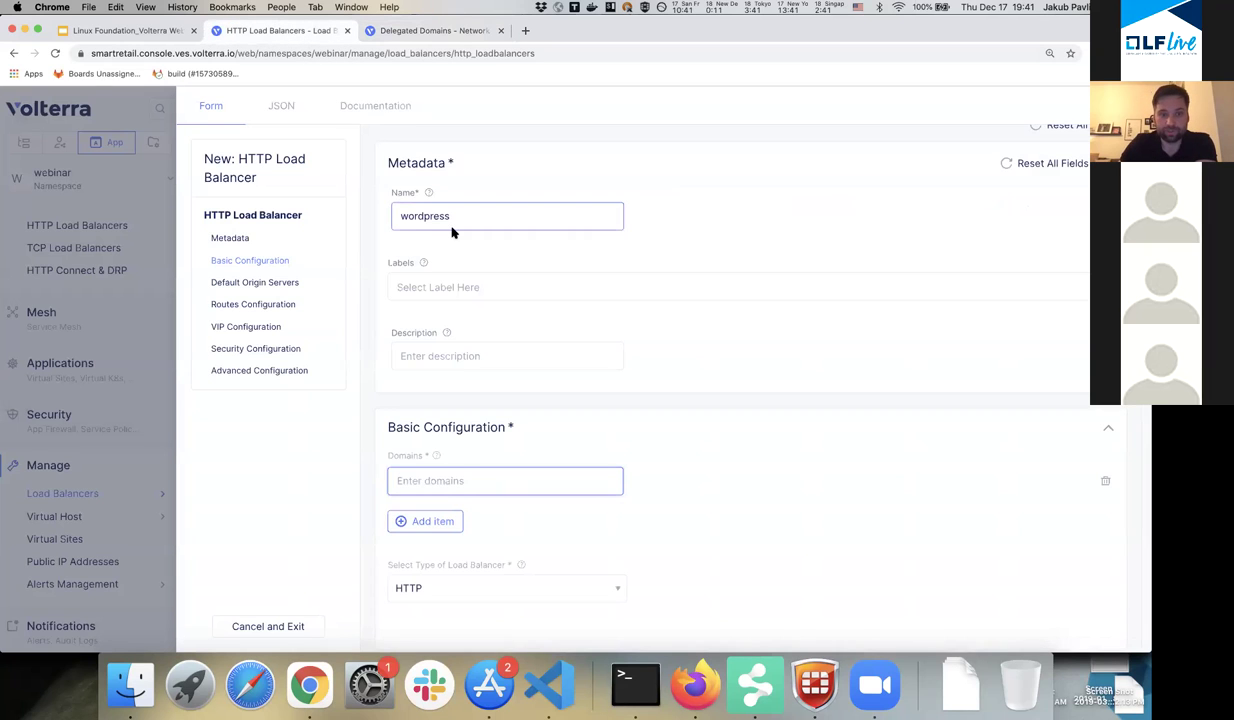
Compare the available load balancer types and set the type to HTTPS with Automatic Certificate.
scroll(454, 233, "down", 2)
scroll(463, 248, "down", 1)
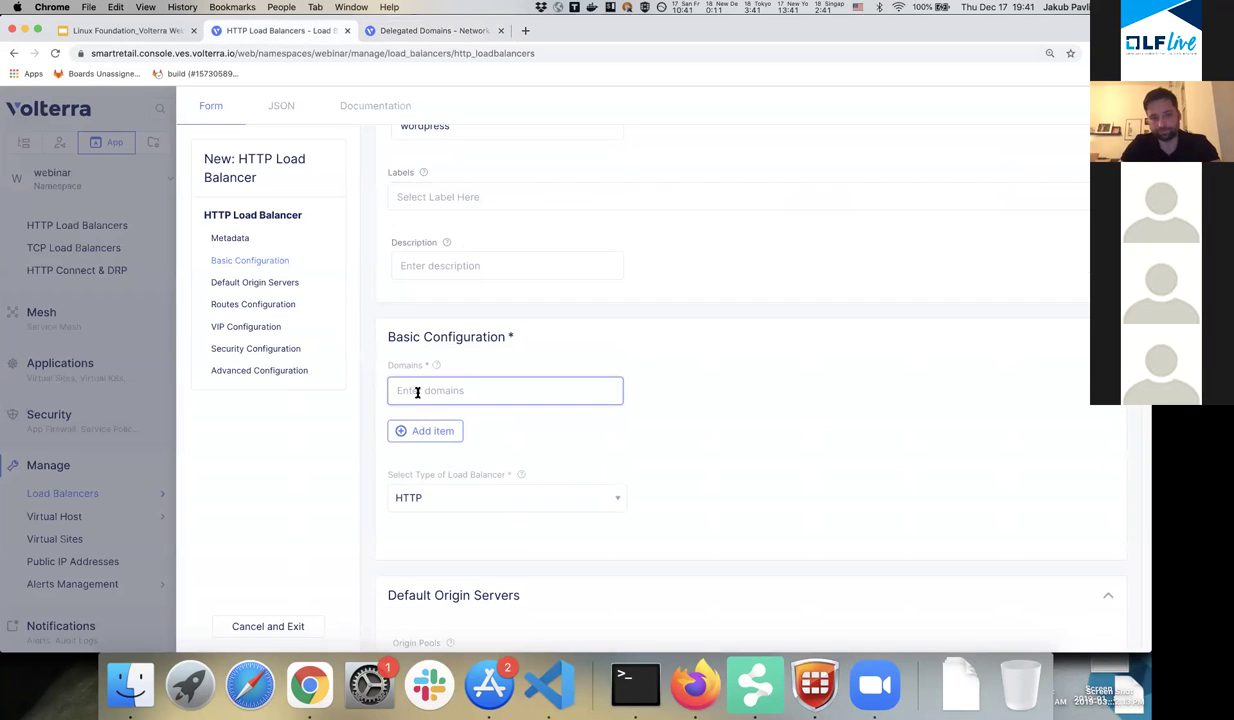
left_click(466, 500)
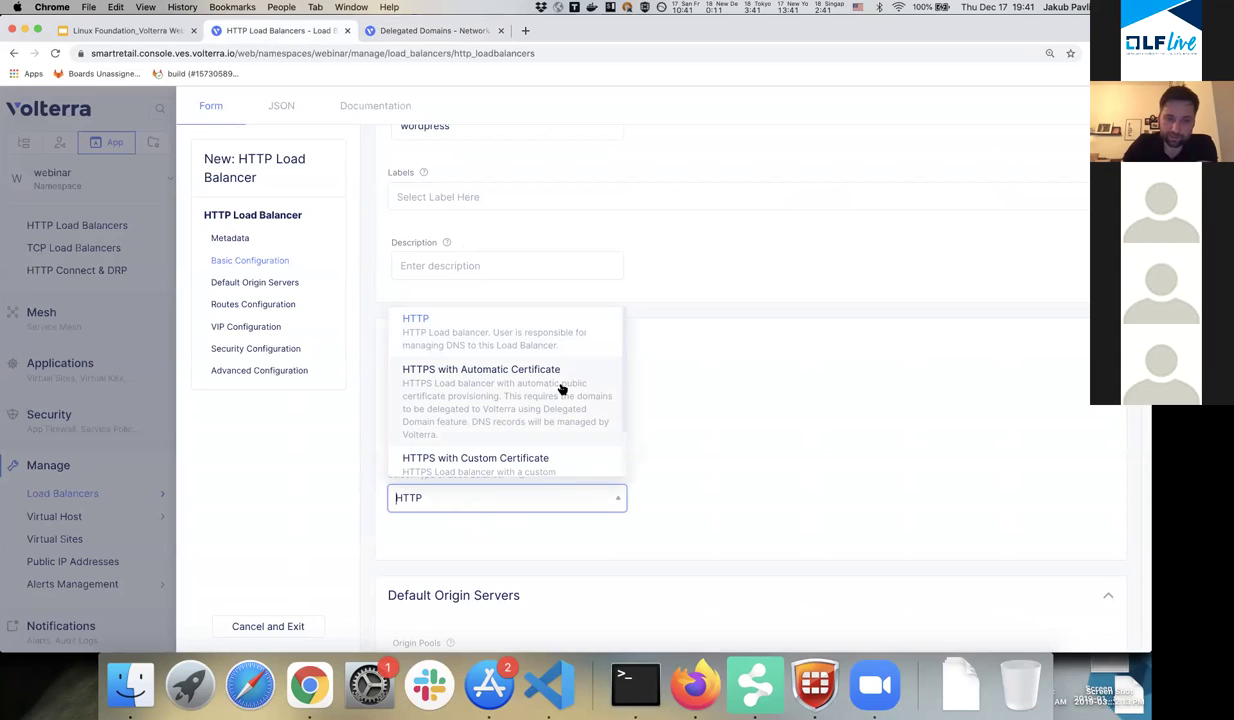
scroll(560, 392, "down", 1)
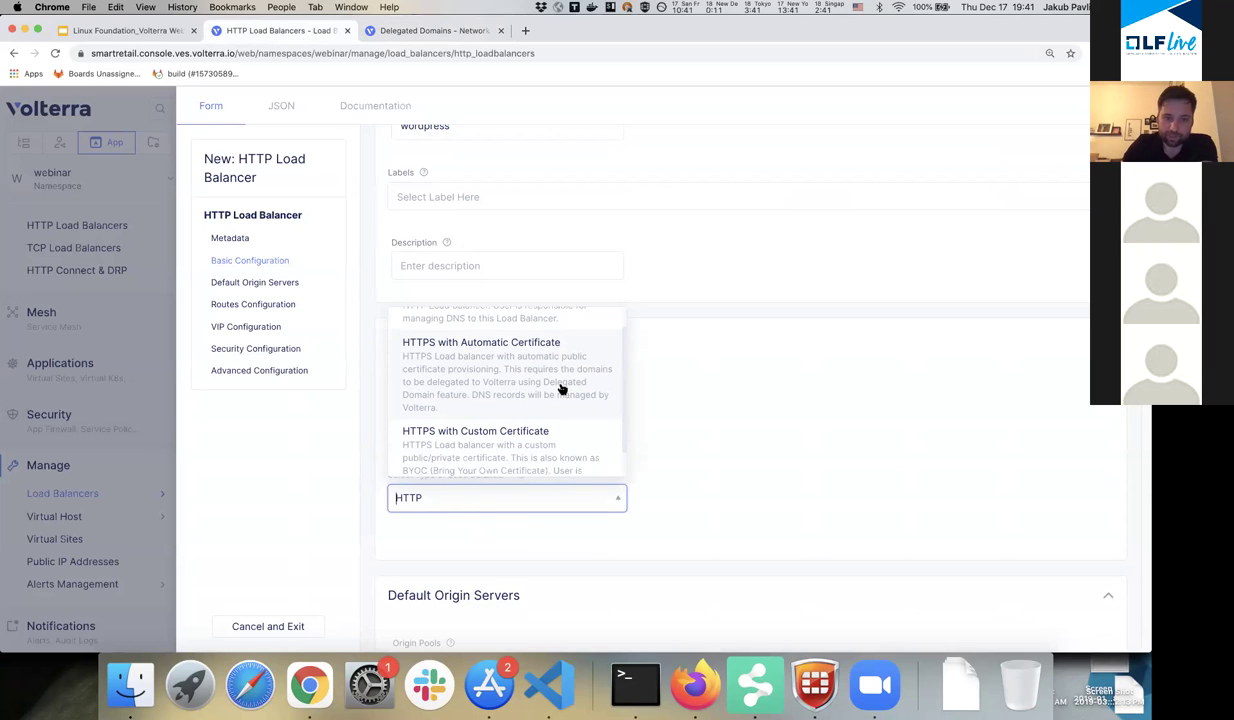
scroll(526, 441, "down", 1)
scroll(515, 442, "down", 1)
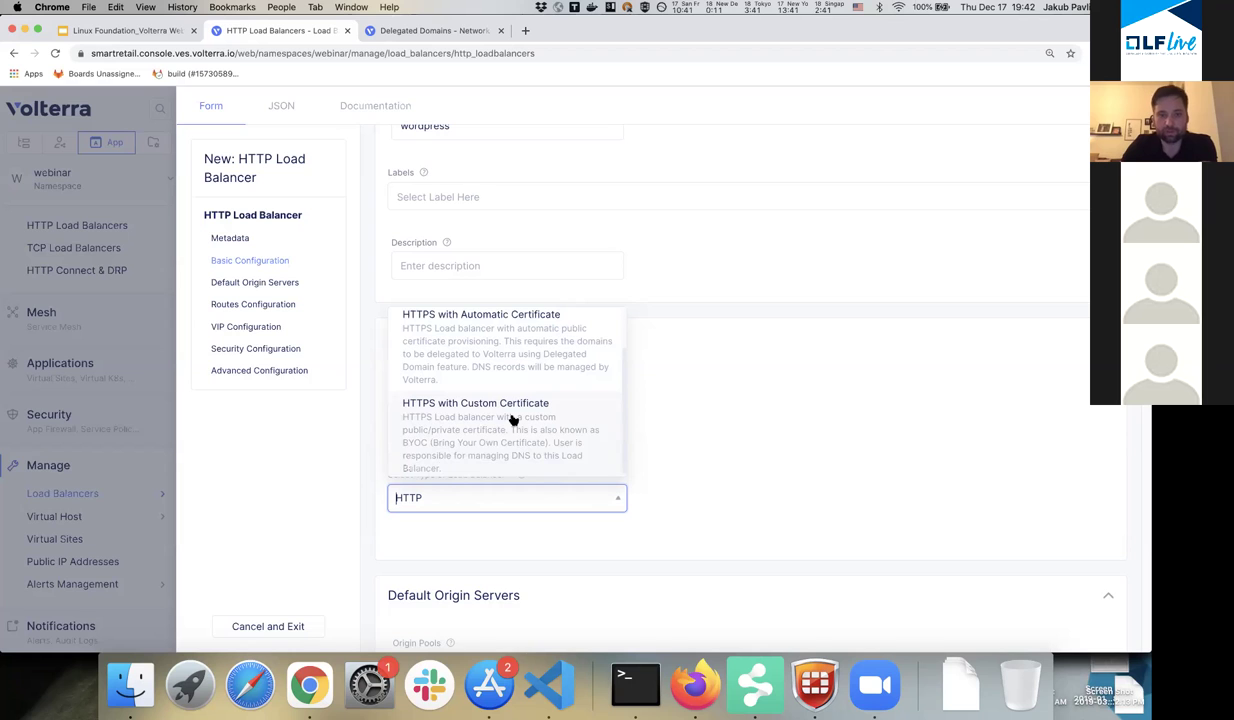
scroll(513, 420, "up", 2)
left_click(421, 376)
Enter wordpress.app.vk8s.io as the load balancer's domain and check its spelling.
left_click(473, 400)
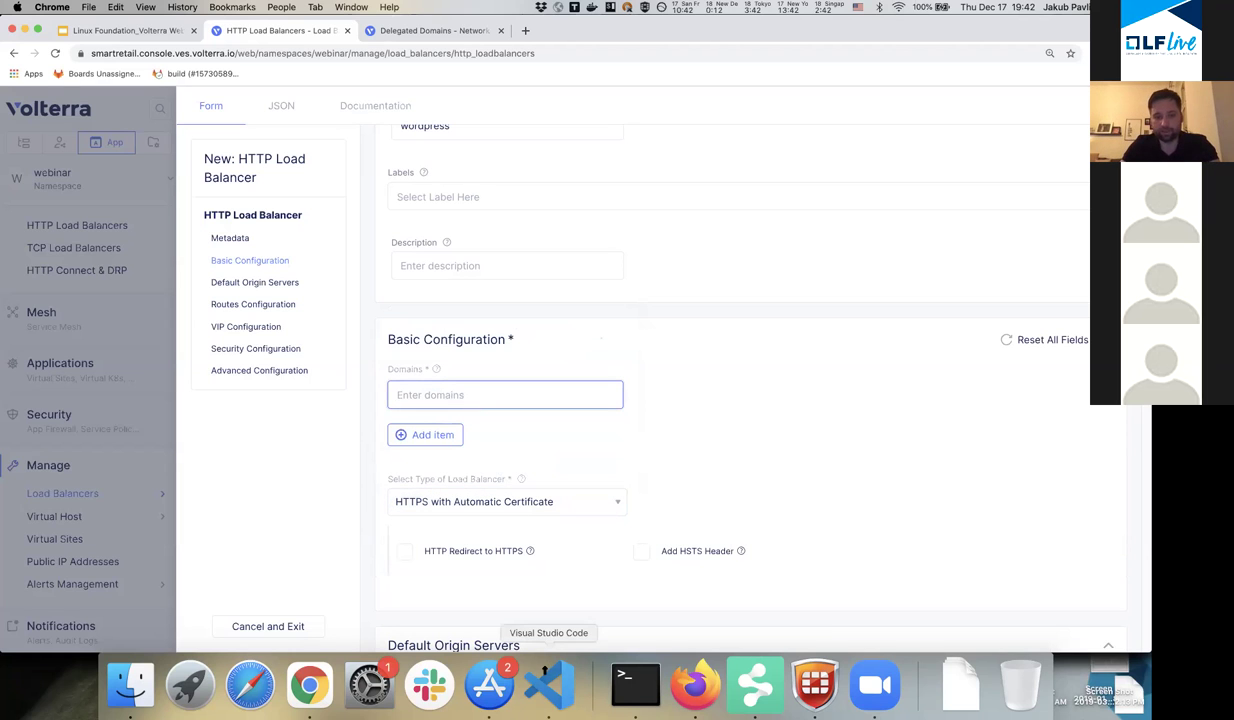
left_click(545, 680)
key("super+Tab")
type("wordpress.app.vk8s.io")
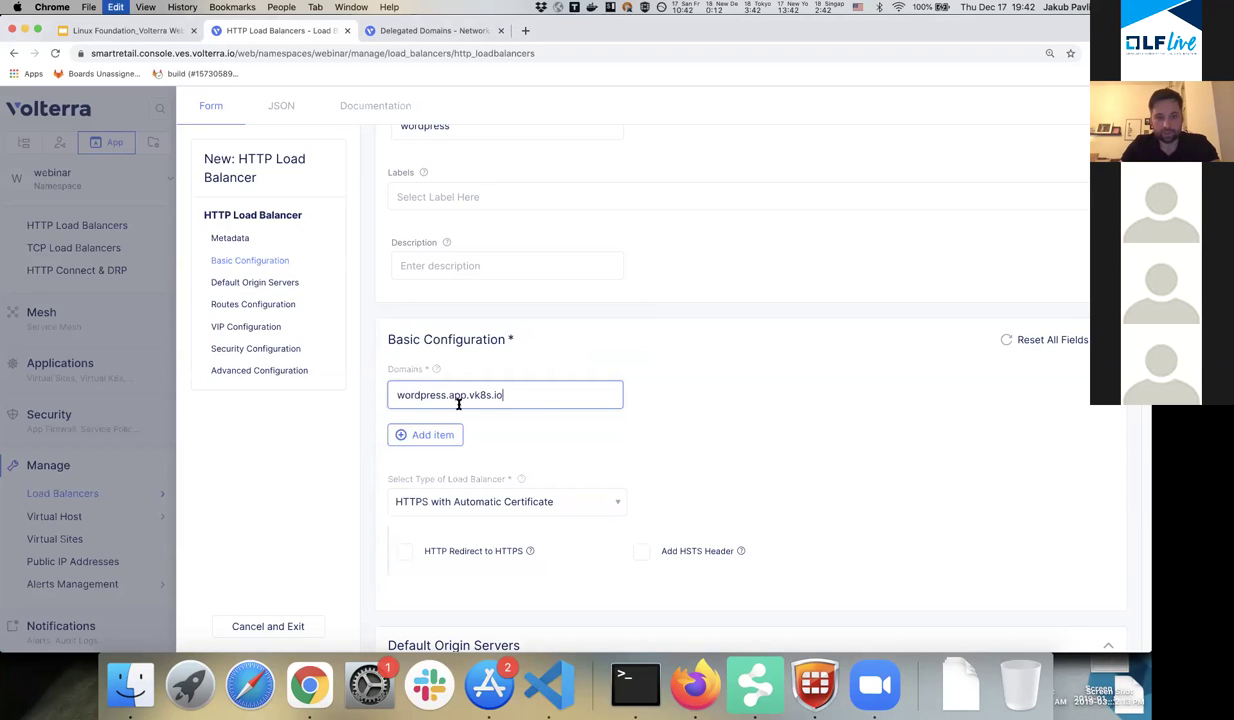
double_click(448, 395)
left_click(457, 395)
double_click(458, 395)
double_click(482, 395)
left_click(570, 397)
scroll(589, 399, "down", 1)
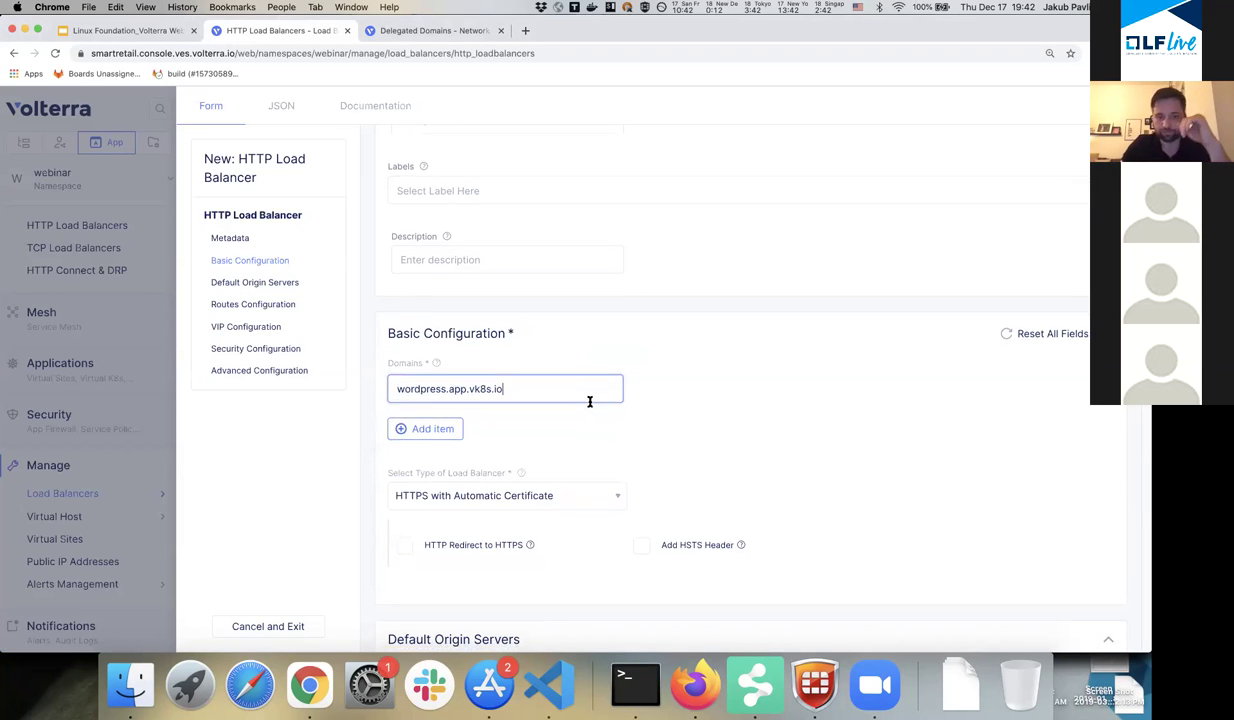
Enable HTTP Redirect to HTTPS for the load balancer.
left_click(402, 540)
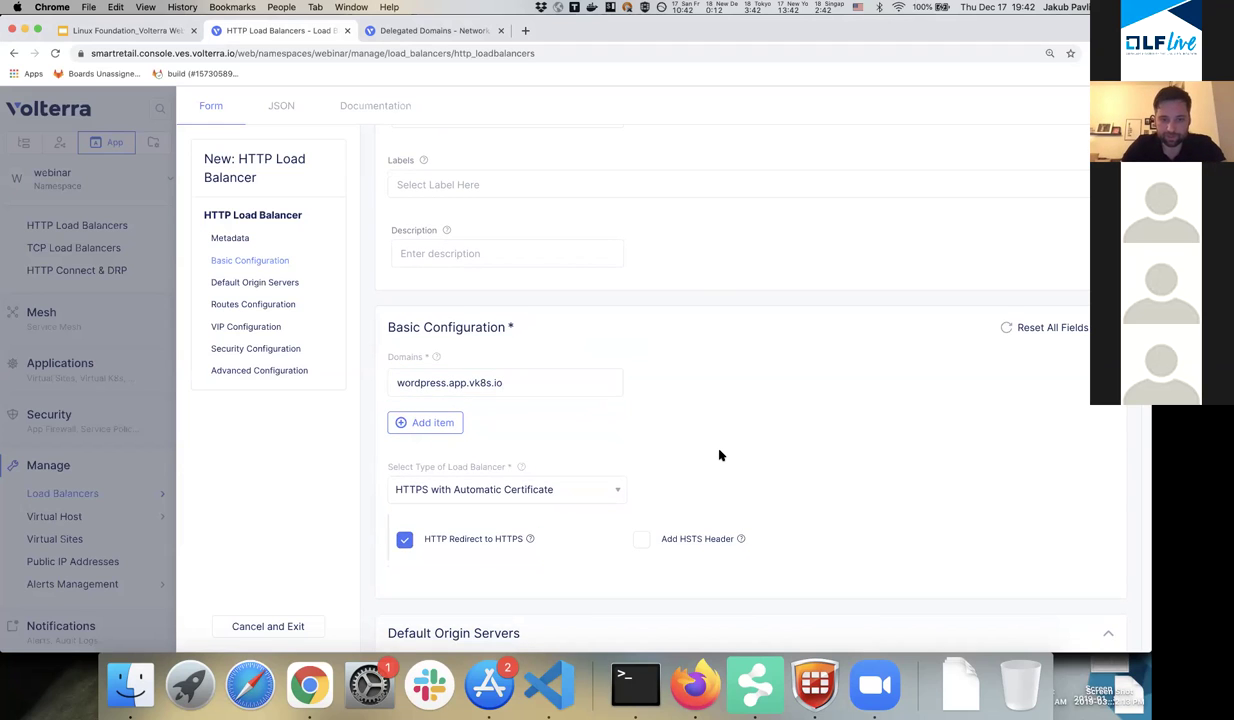
scroll(720, 454, "down", 2)
scroll(630, 490, "down", 1)
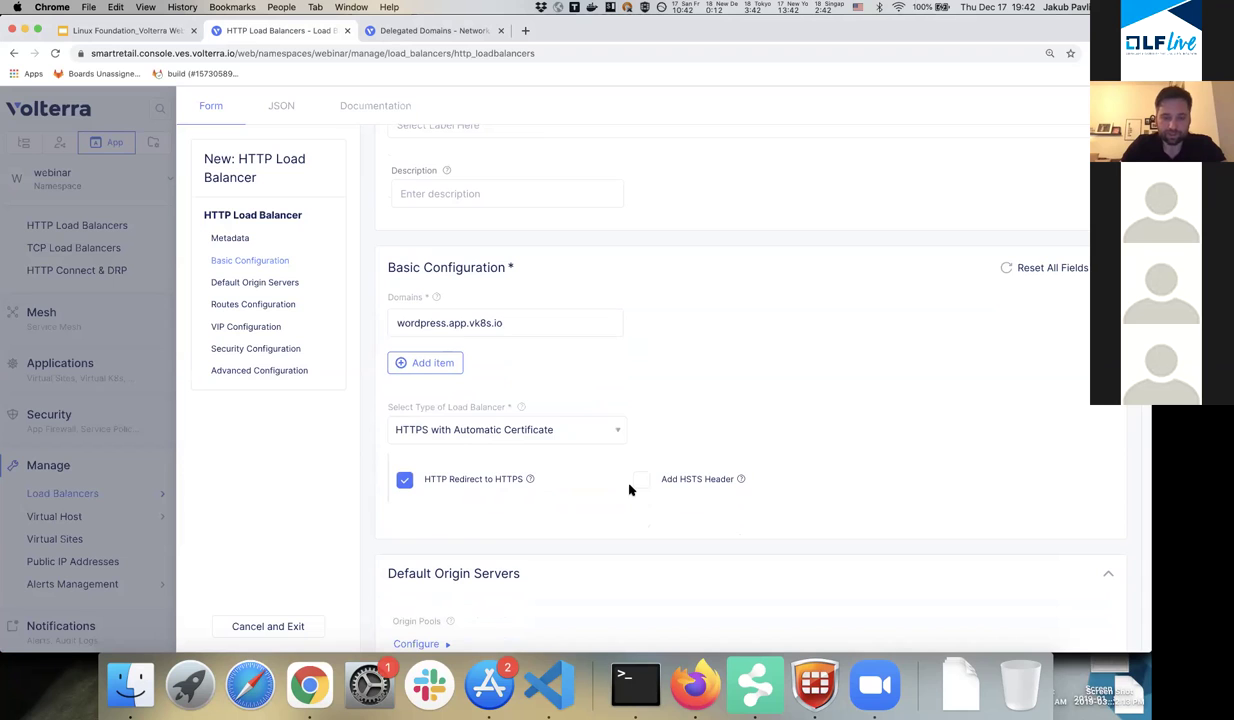
Add a route to the load balancer using a custom route object that references webinar/wp-route, and apply it.
scroll(620, 487, "down", 5)
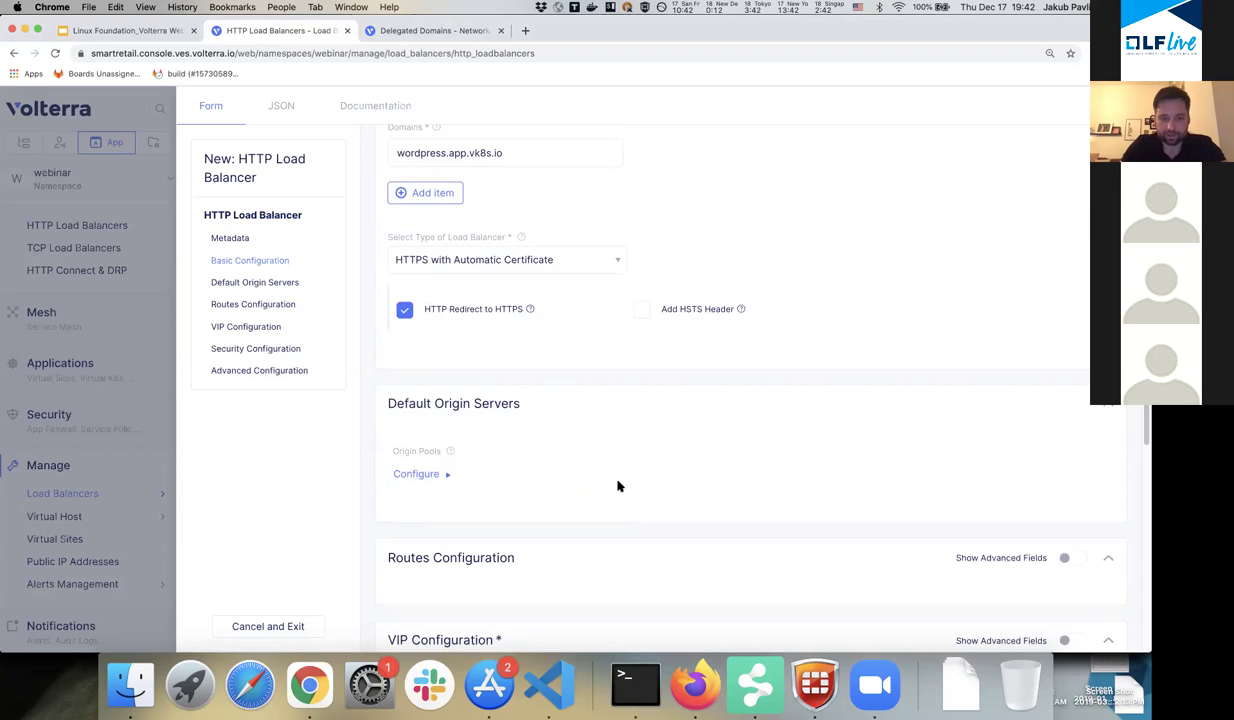
scroll(618, 486, "down", 2)
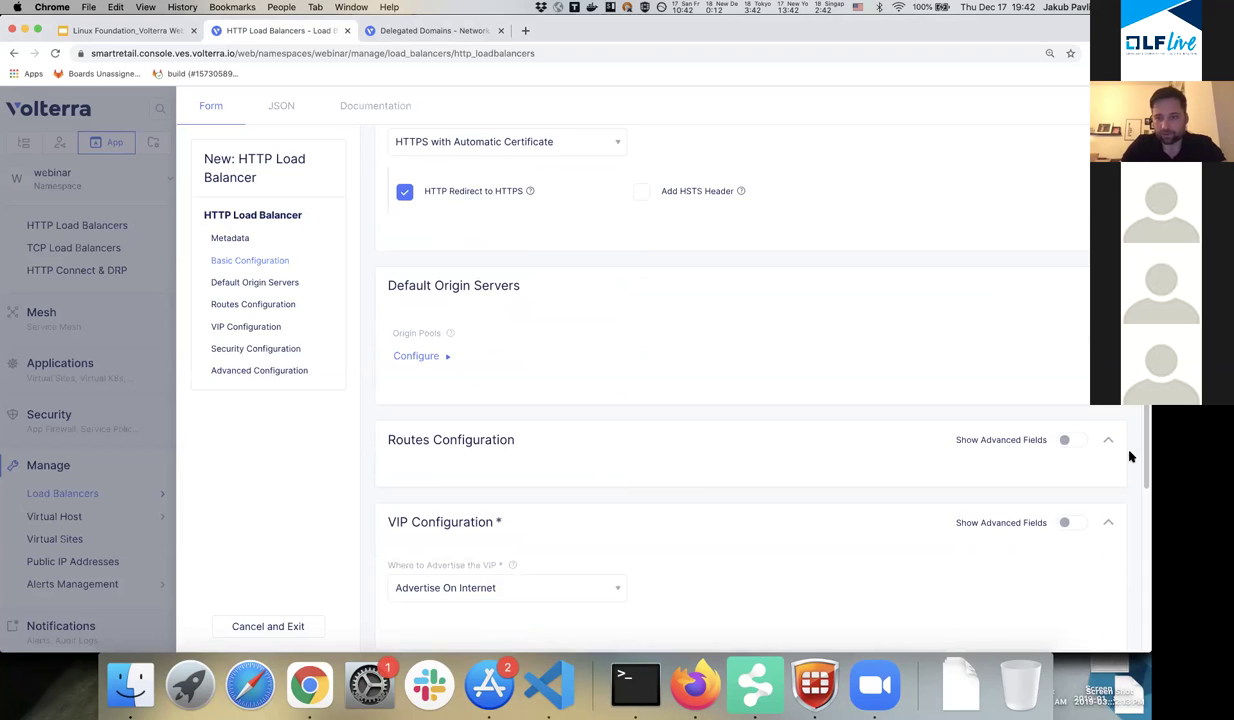
left_click(1068, 441)
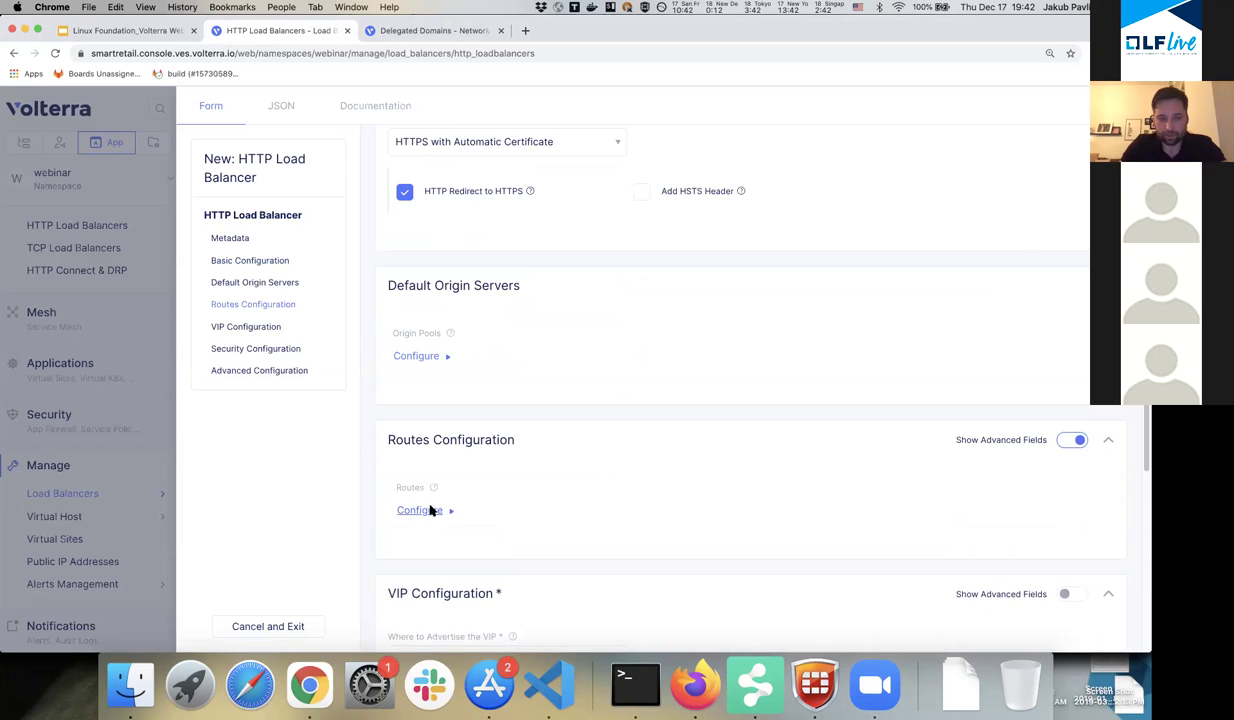
left_click(430, 511)
left_click(438, 216)
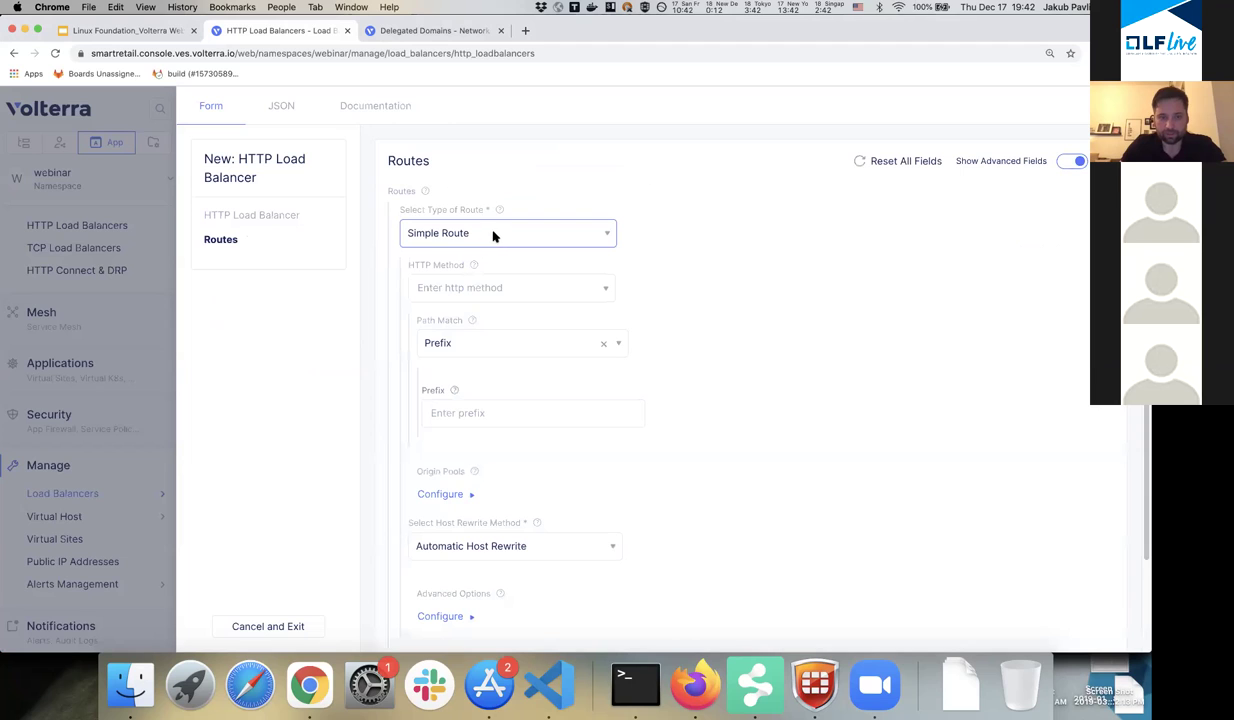
left_click(490, 236)
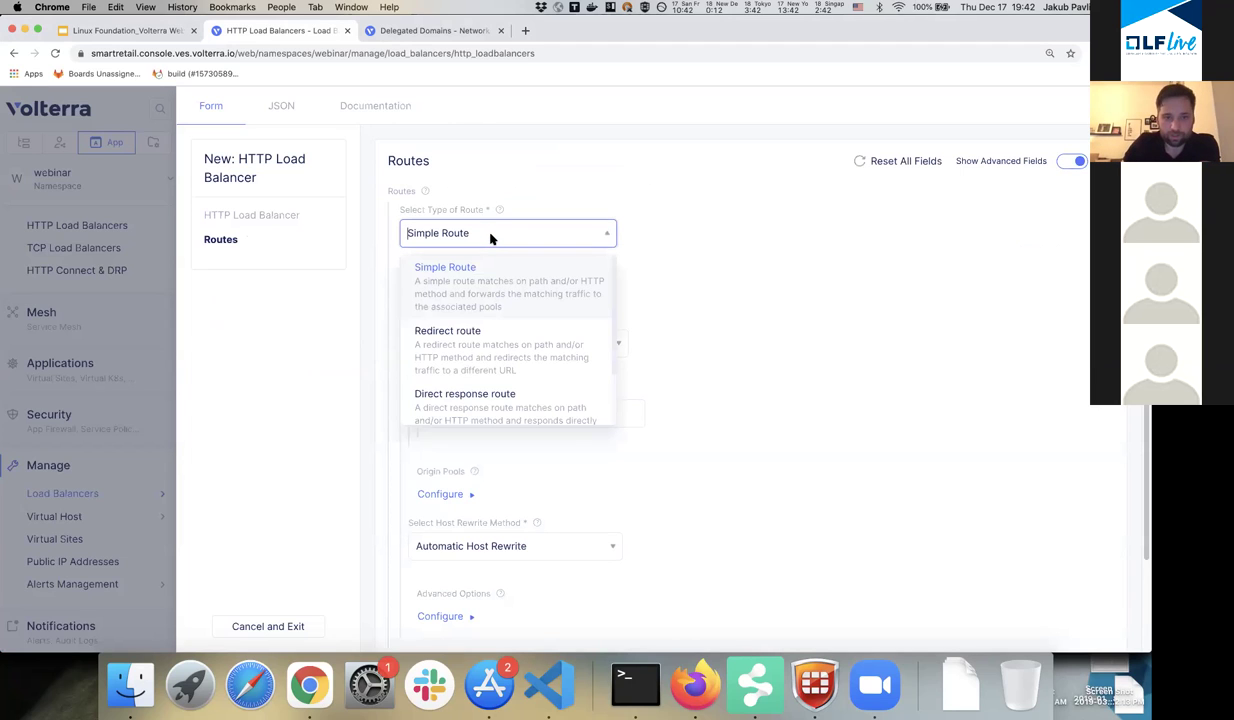
scroll(535, 300, "down", 2)
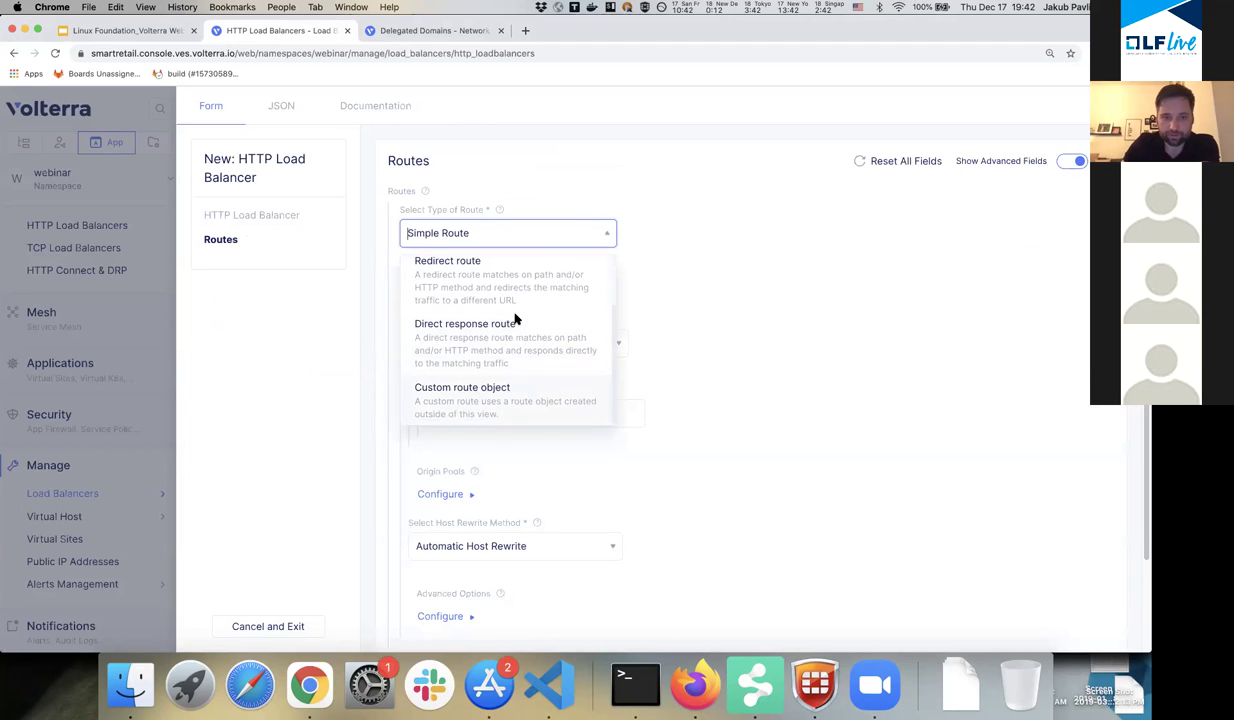
left_click(490, 388)
left_click(504, 290)
left_click(490, 322)
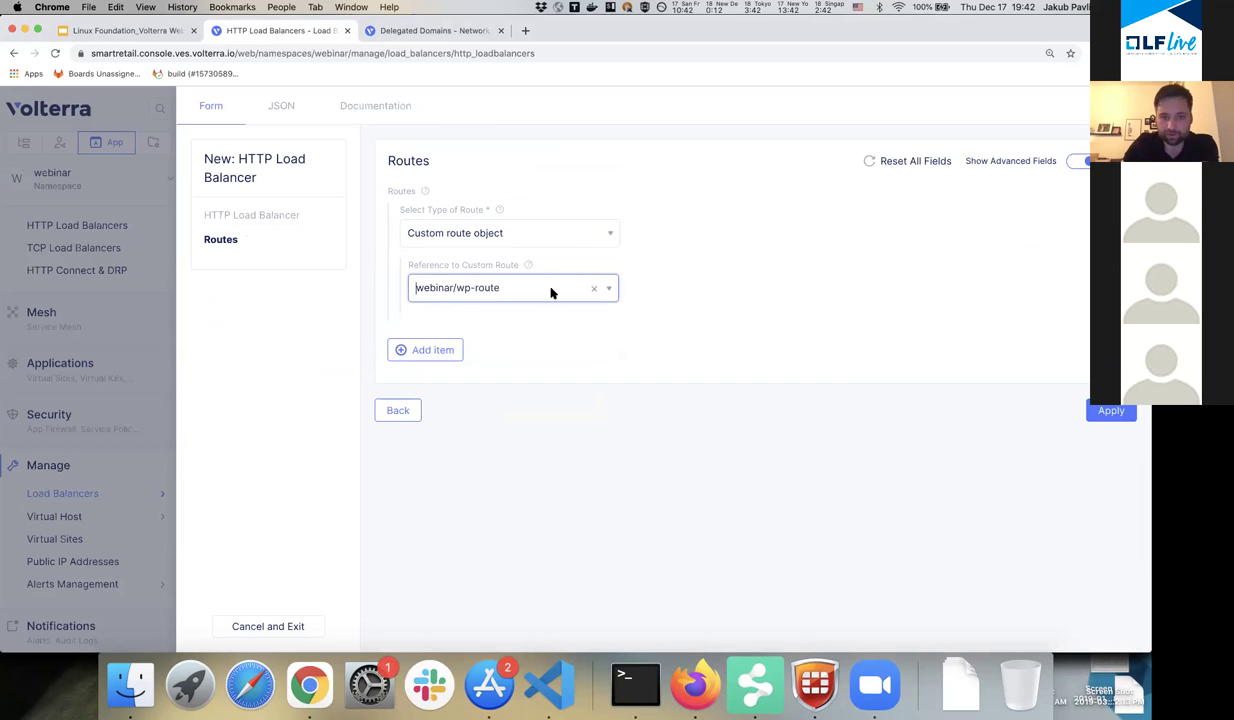
left_click(1106, 412)
Show the advanced VIP fields and review the options for where to advertise the load balancer's VIP.
scroll(634, 390, "down", 10)
scroll(634, 390, "down", 4)
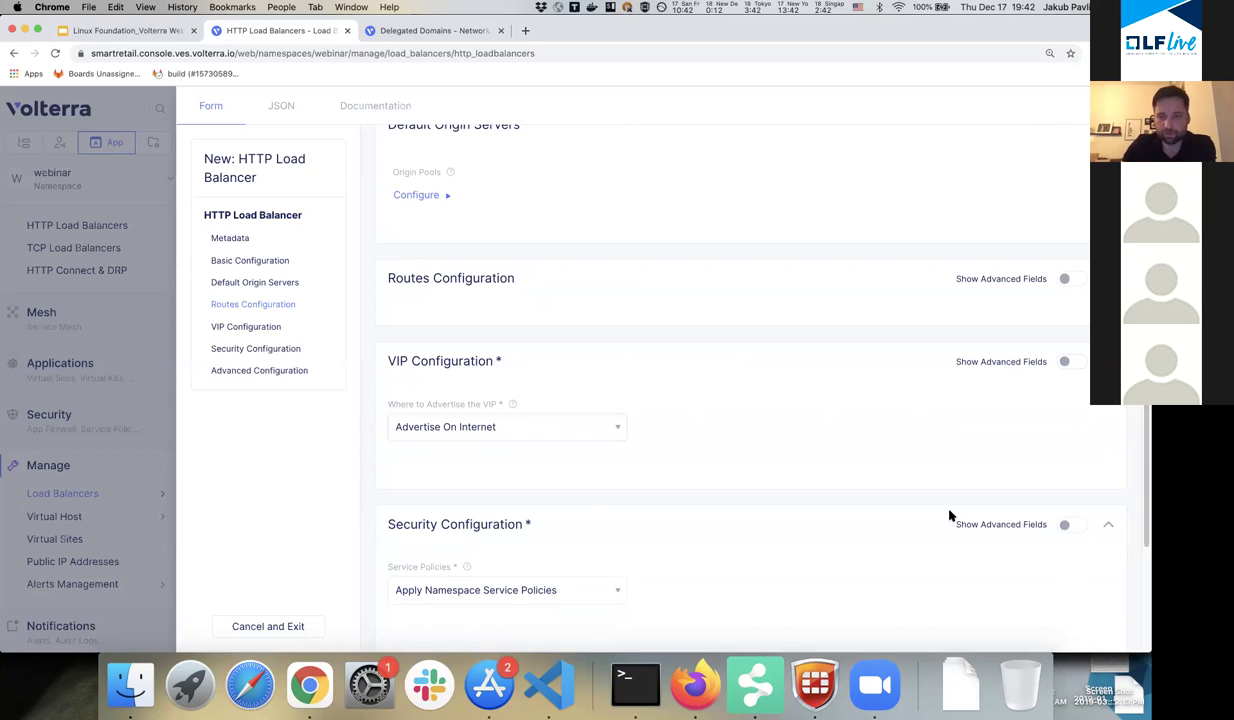
left_click(1072, 361)
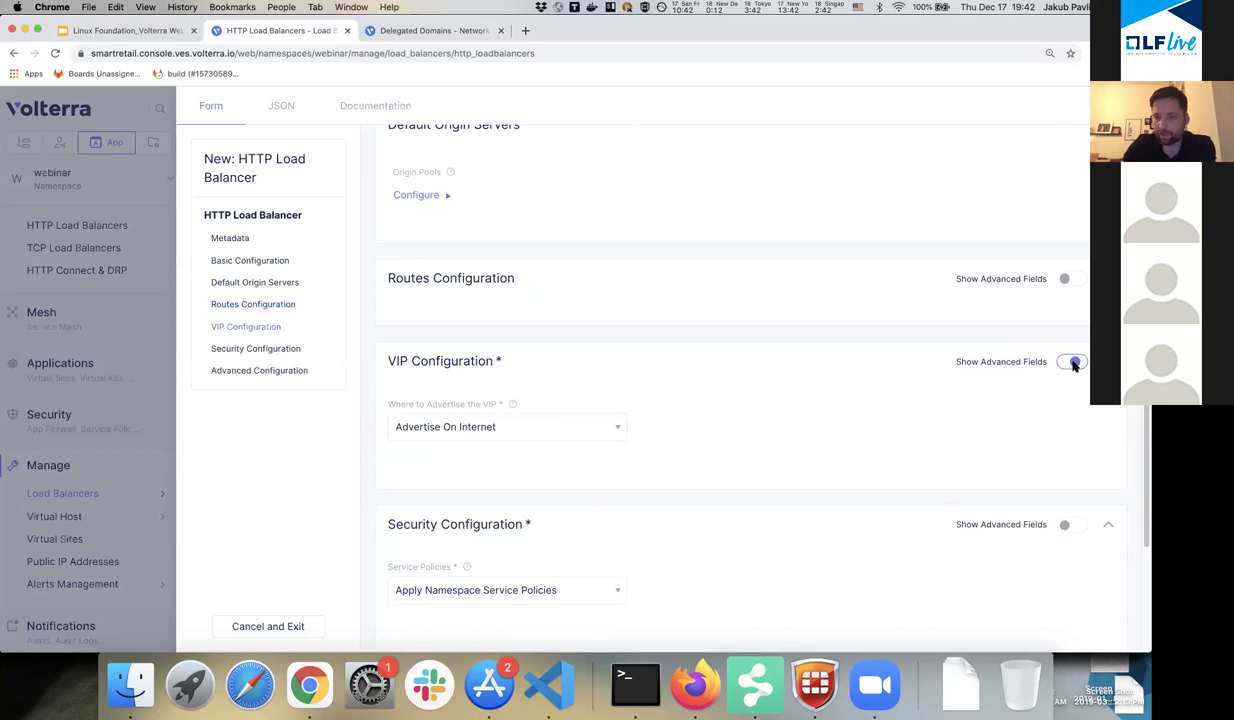
left_click(522, 427)
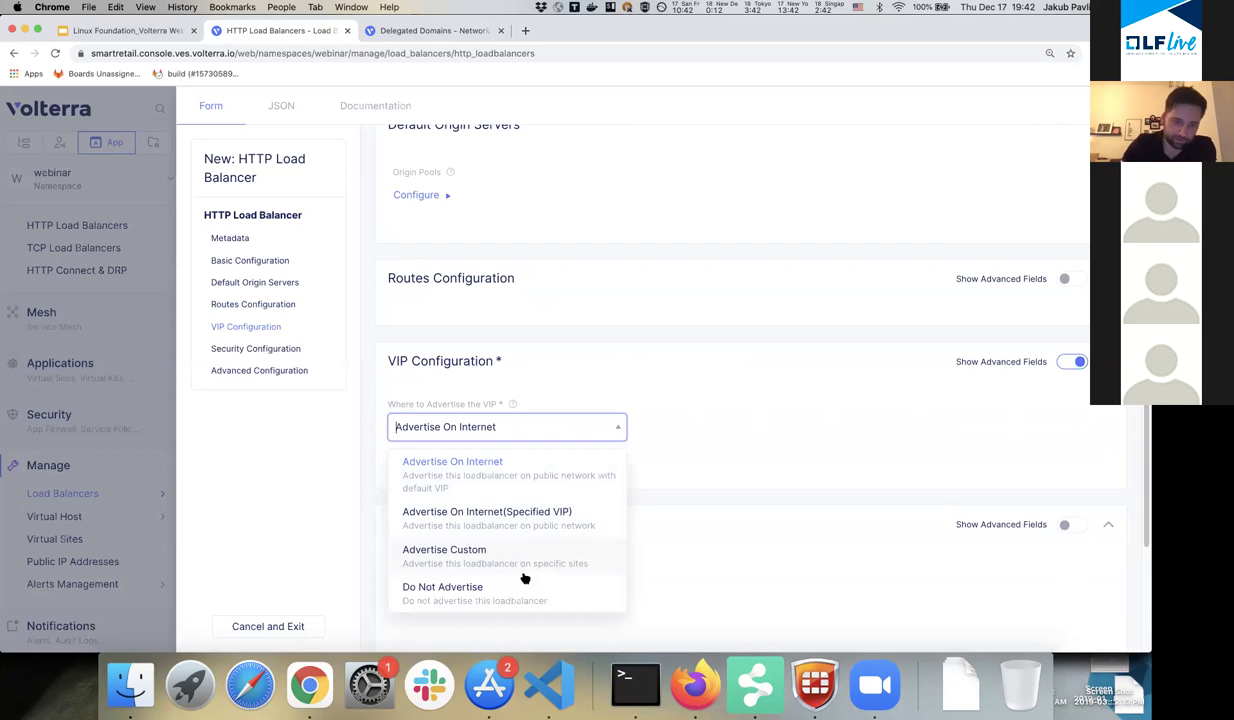
left_click(687, 452)
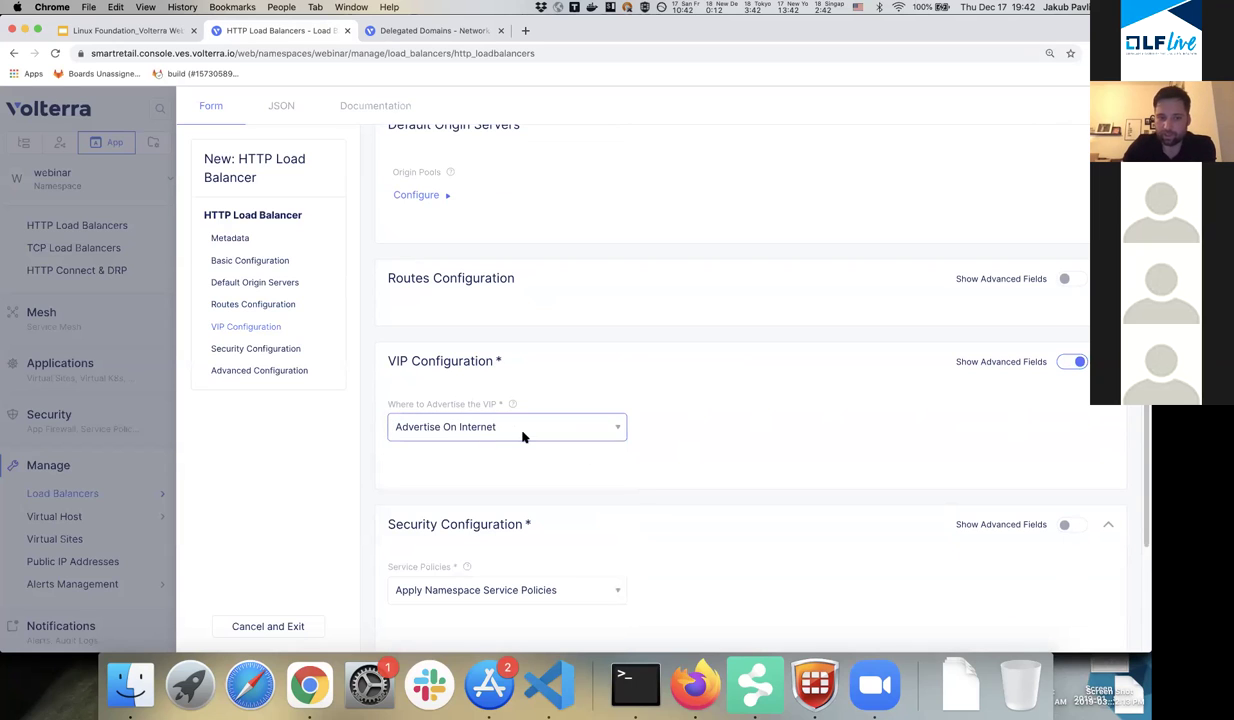
Show the advanced security fields, set the WAF config to Specify WAF Intent and list the available WAFs.
scroll(594, 446, "down", 1)
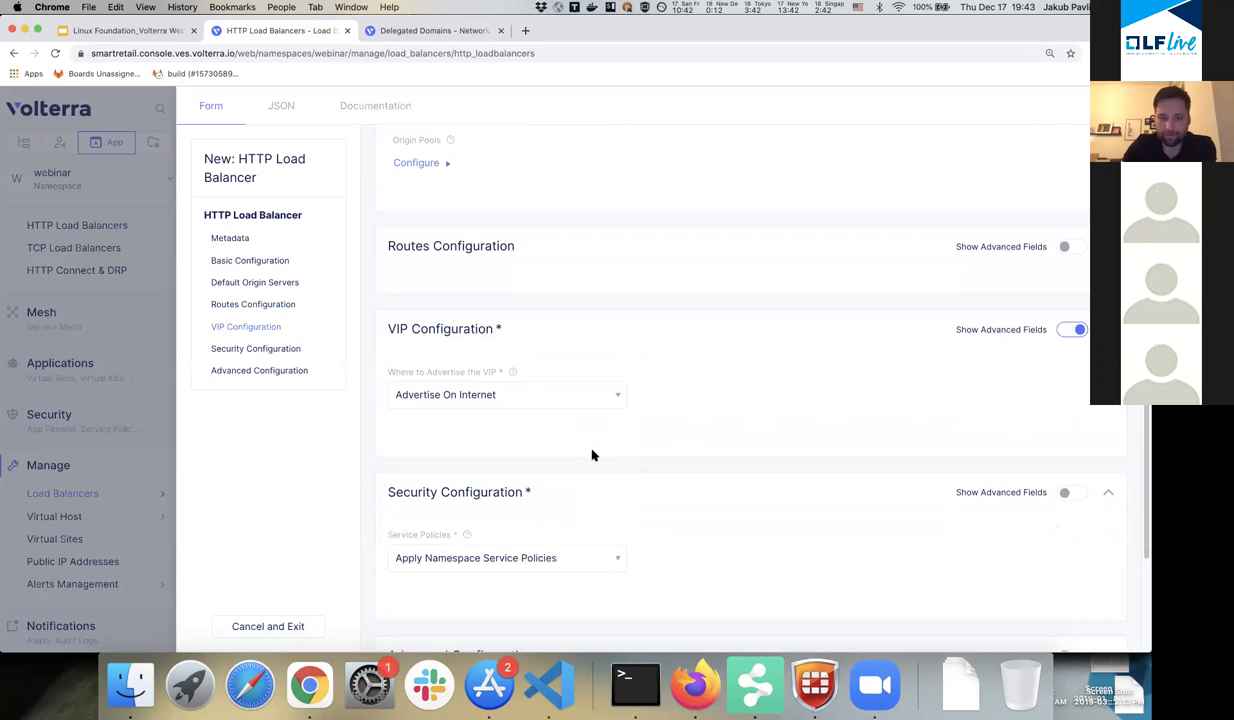
scroll(591, 455, "down", 5)
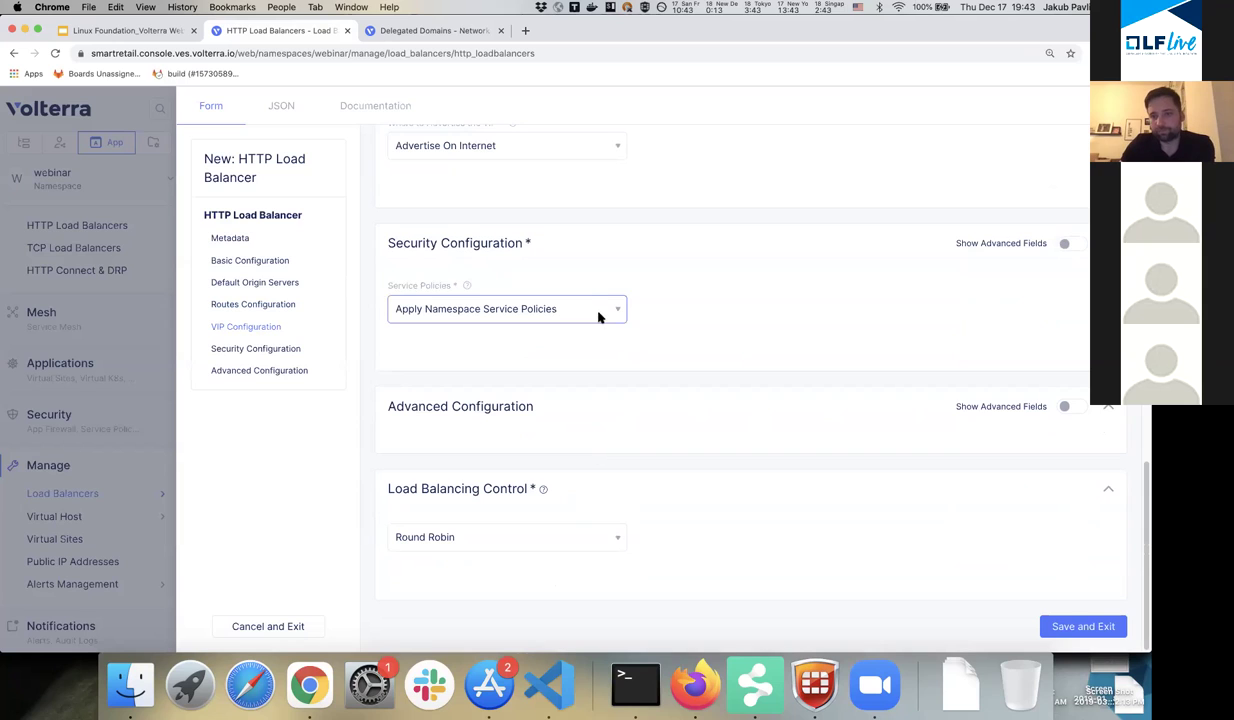
left_click(1068, 244)
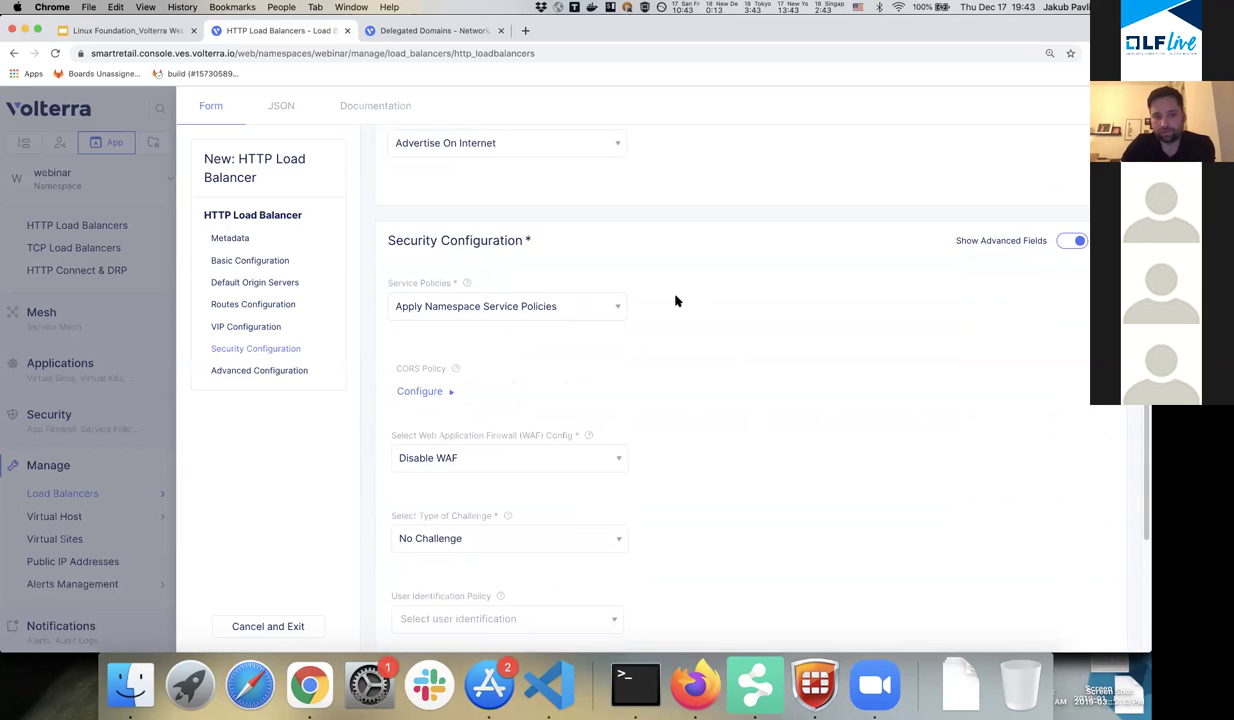
scroll(676, 301, "down", 1)
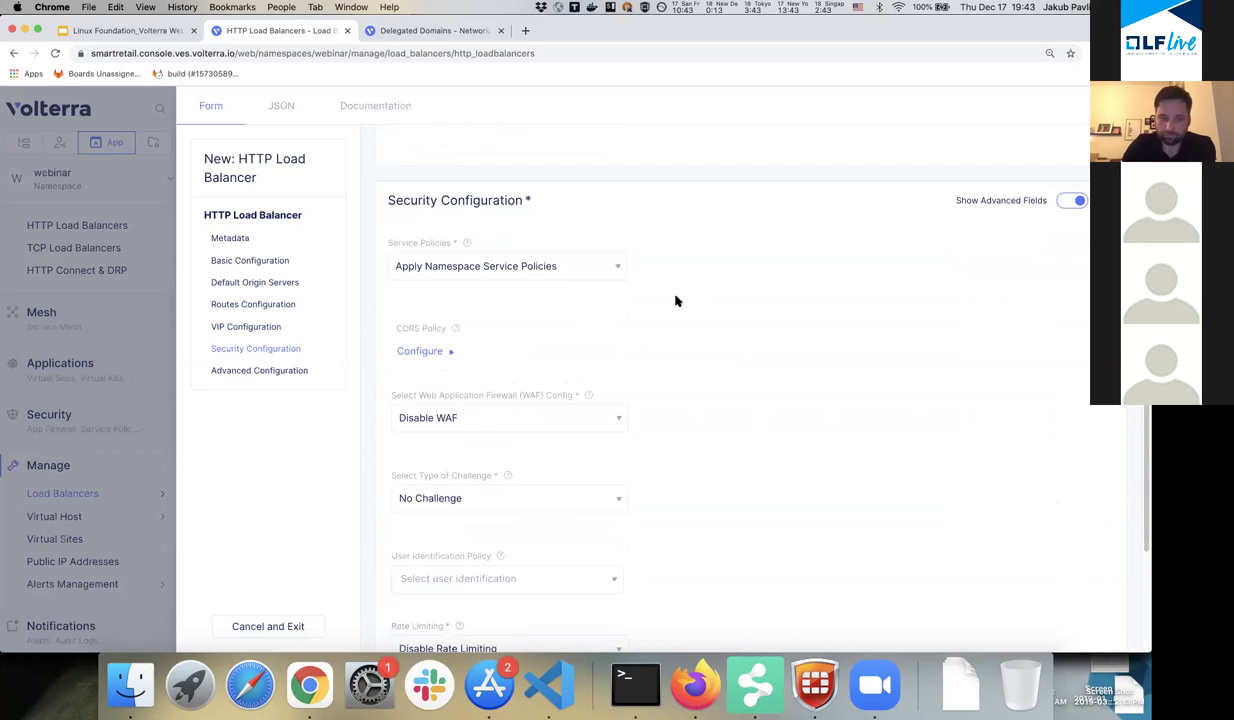
scroll(676, 301, "down", 1)
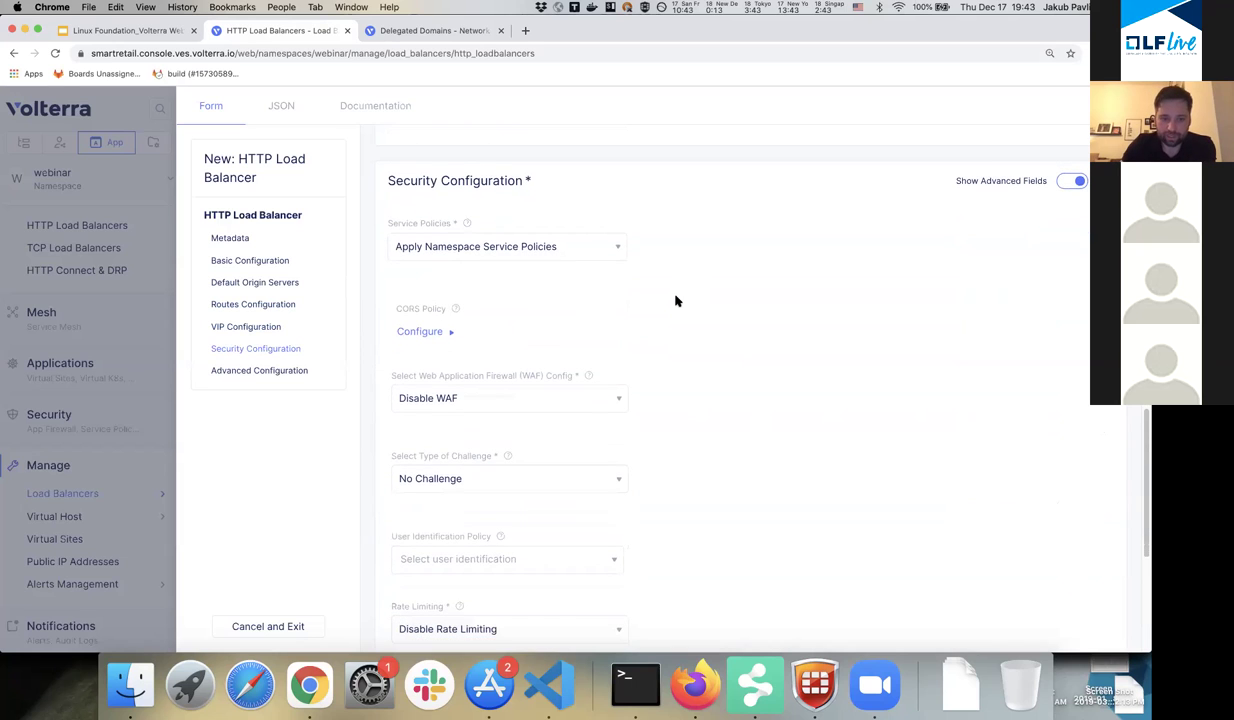
left_click(565, 400)
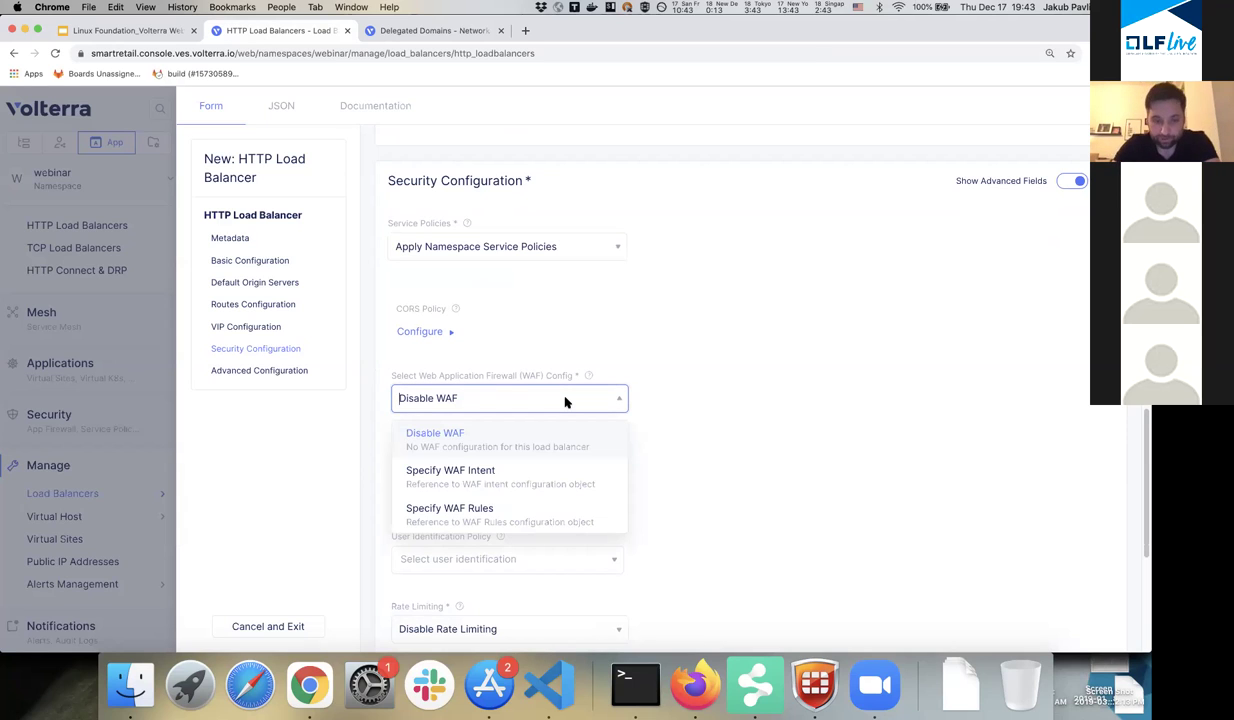
left_click(501, 483)
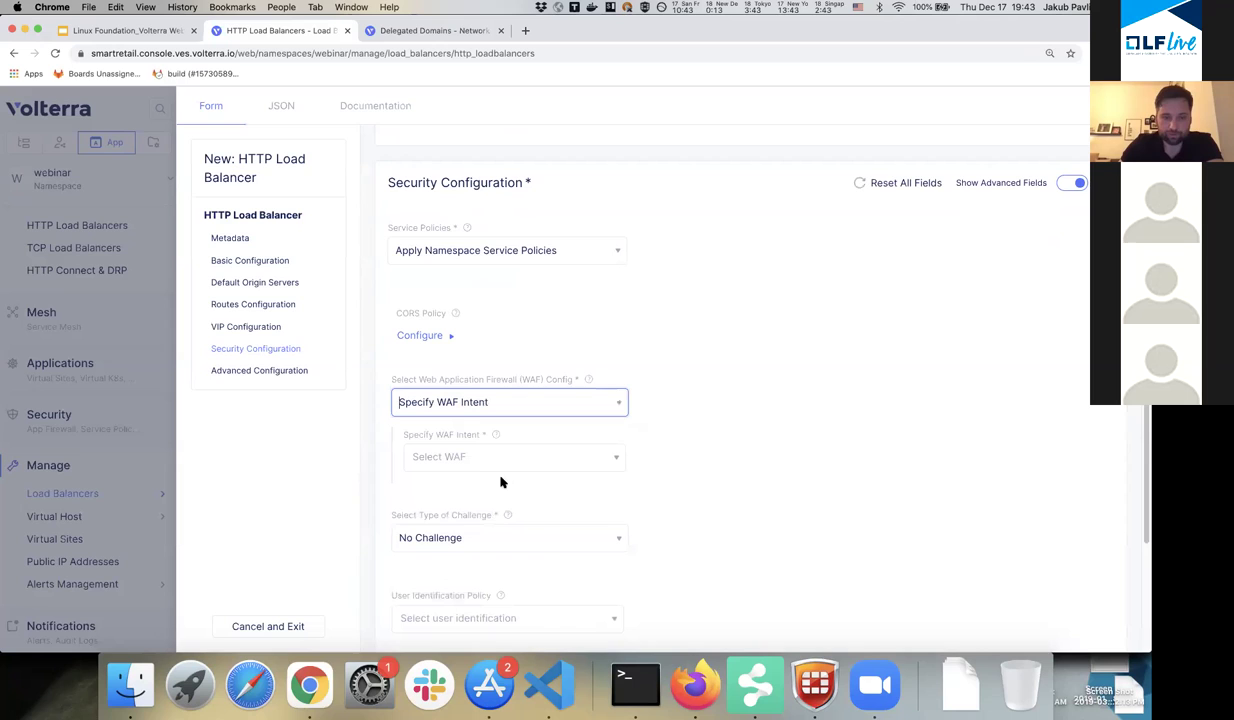
left_click(478, 462)
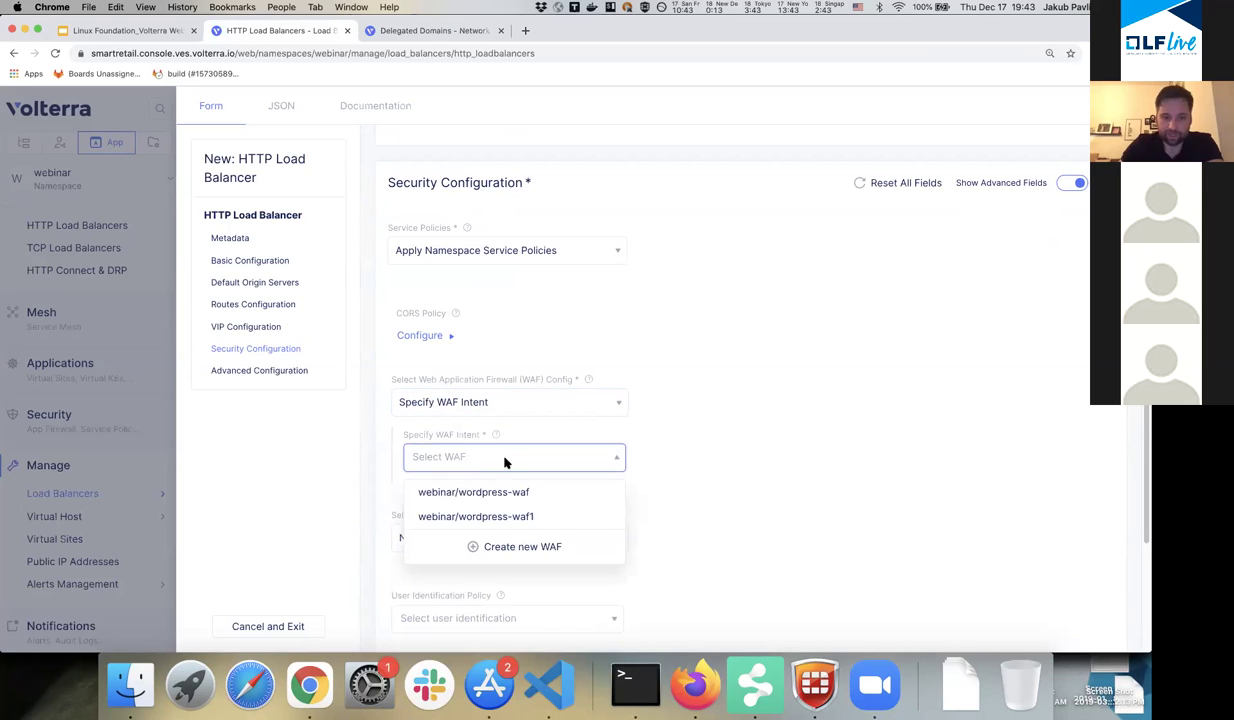
Start a new WAF named wordpress-2 with PHP as the language and Wordpress as the content management system type.
left_click(523, 548)
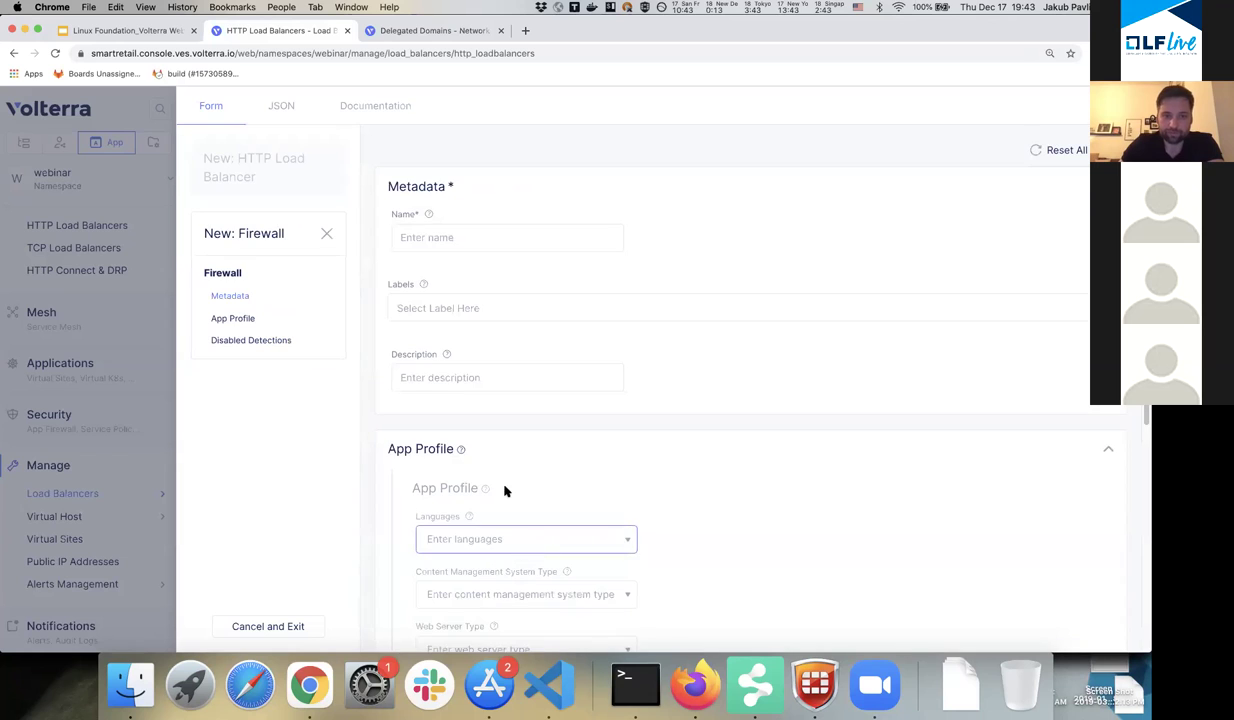
type("wordpress-2")
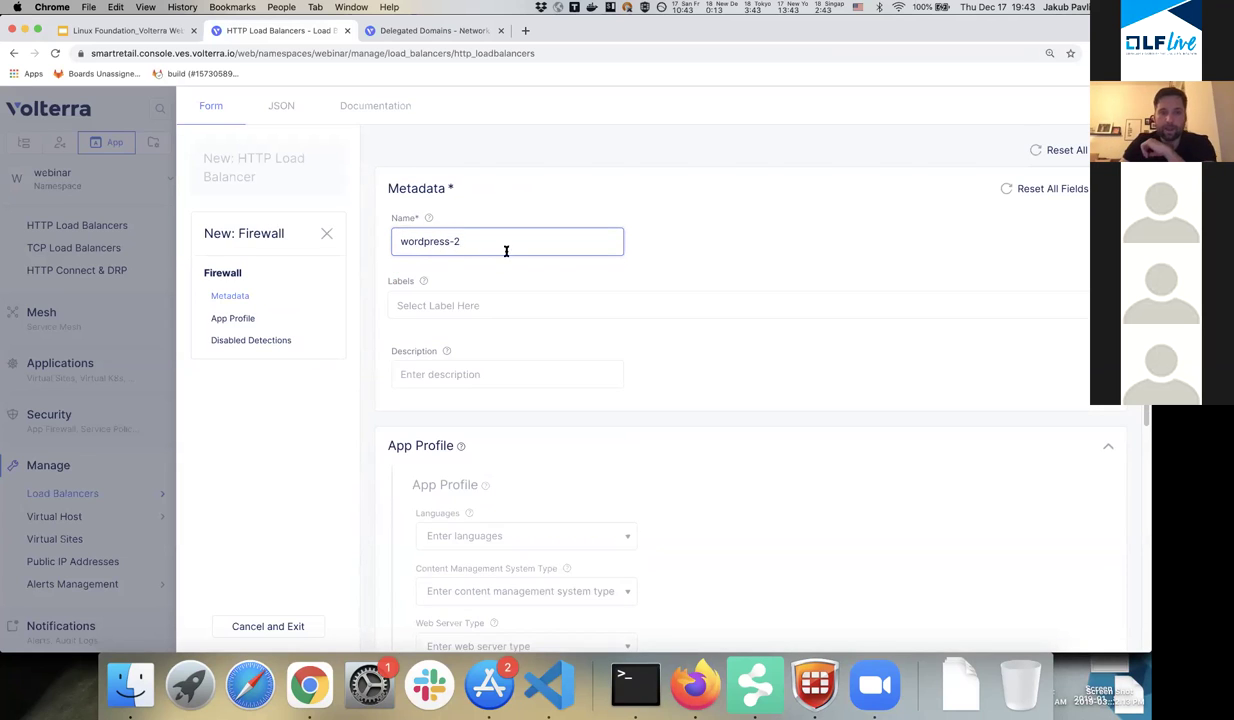
scroll(493, 300, "down", 3)
left_click(490, 372)
left_click(485, 404)
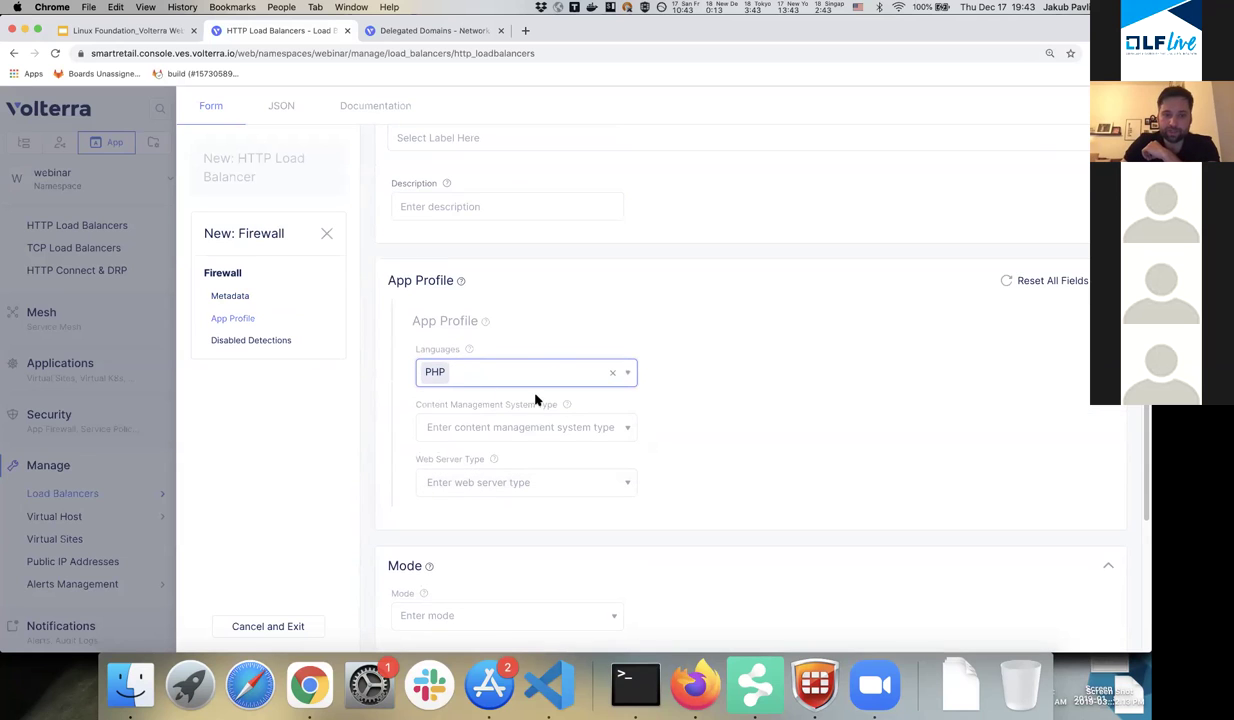
left_click(543, 426)
left_click(532, 497)
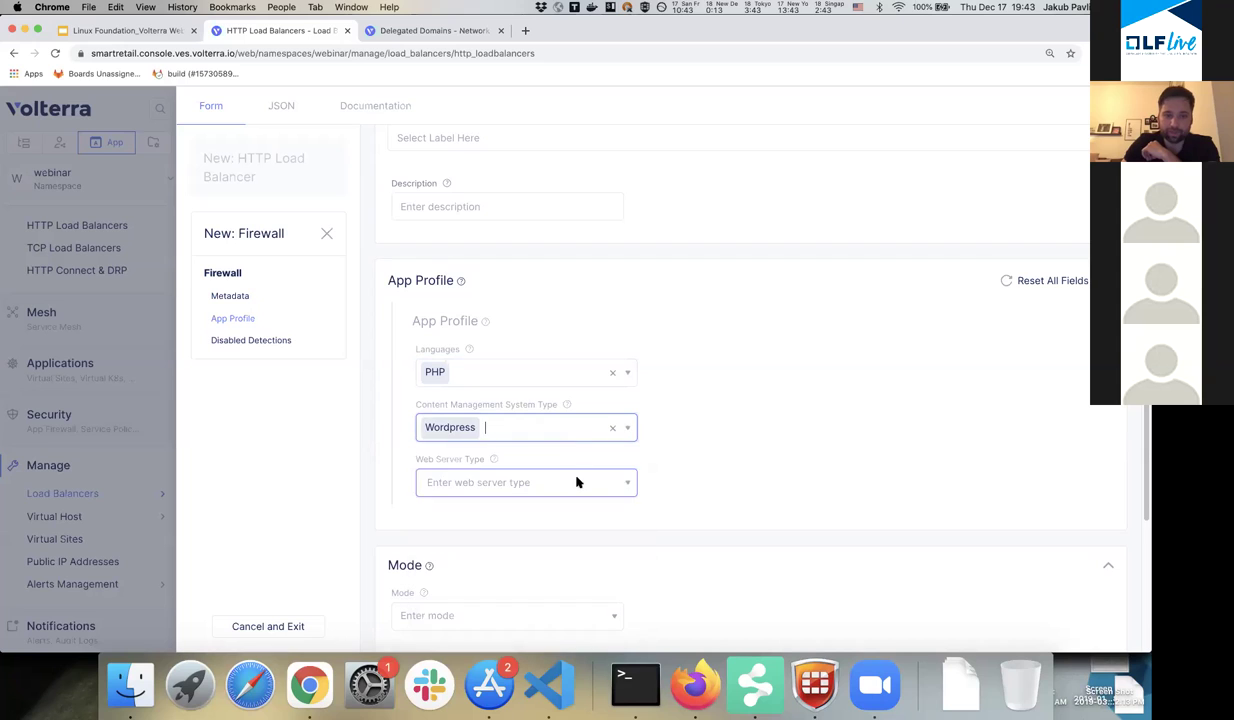
left_click(702, 413)
Set the new firewall's mode to BLOCK and finish creating it for the load balancer.
scroll(702, 413, "down", 1)
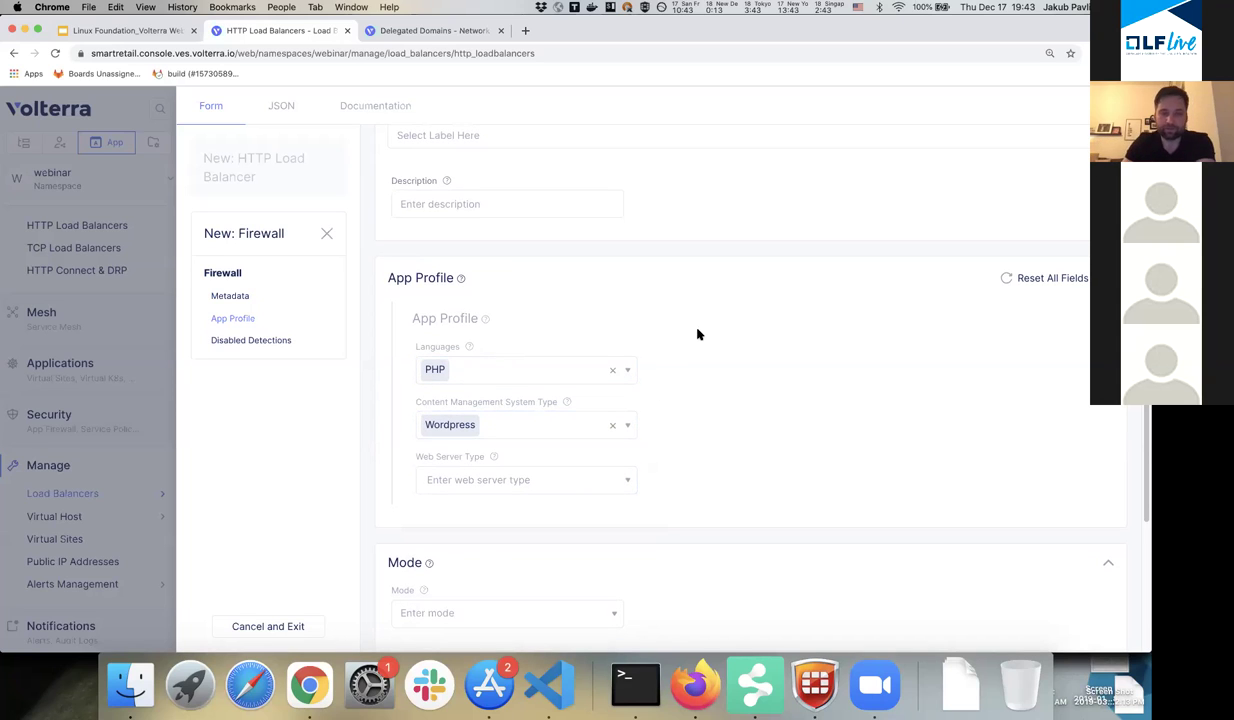
scroll(698, 334, "down", 3)
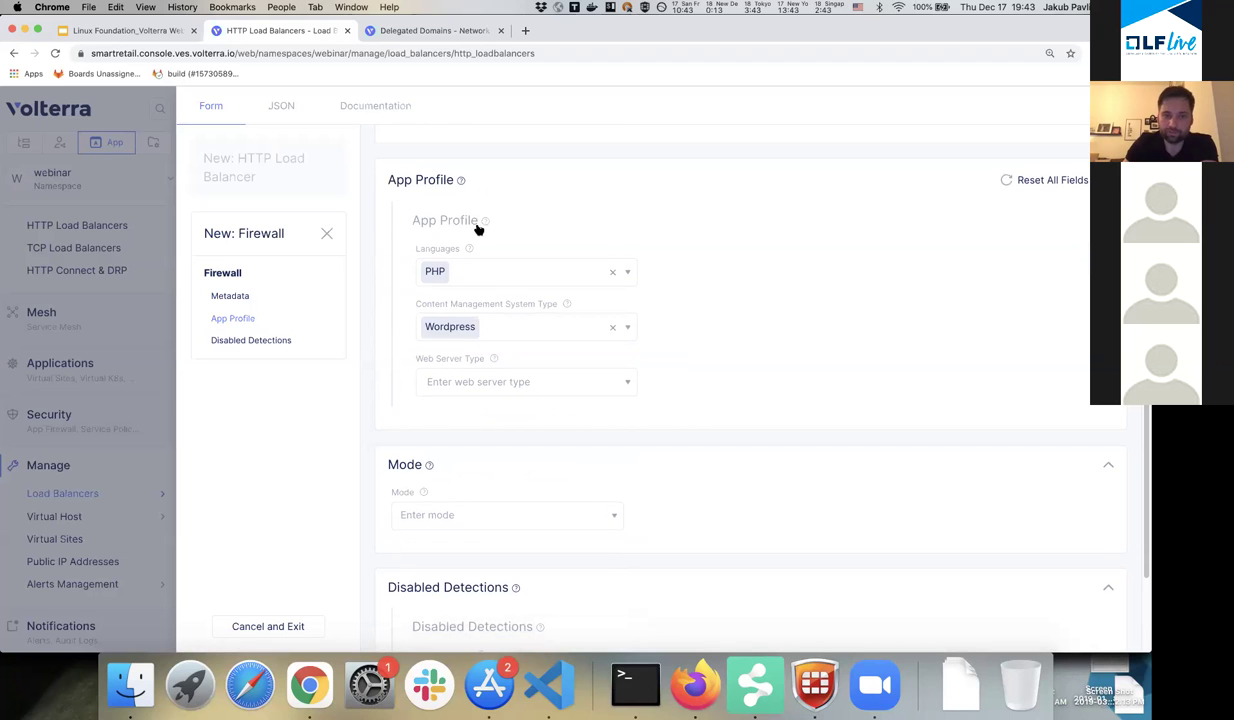
scroll(700, 350, "down", 2)
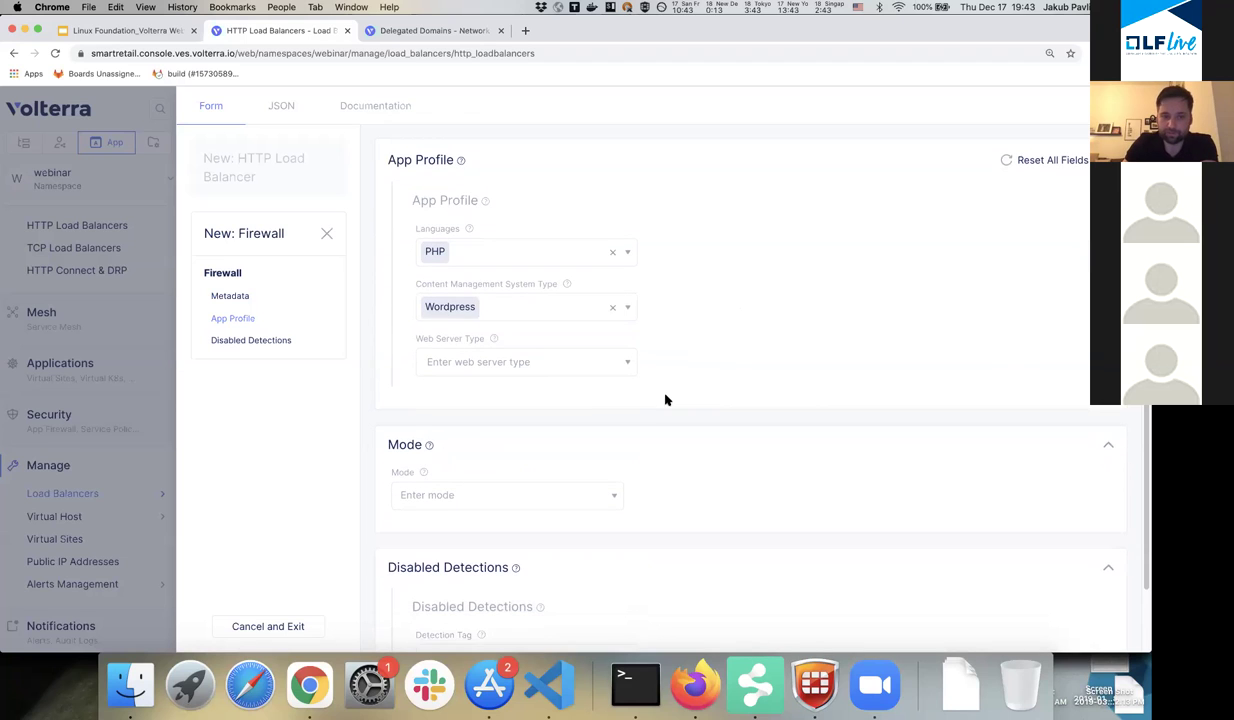
left_click(588, 476)
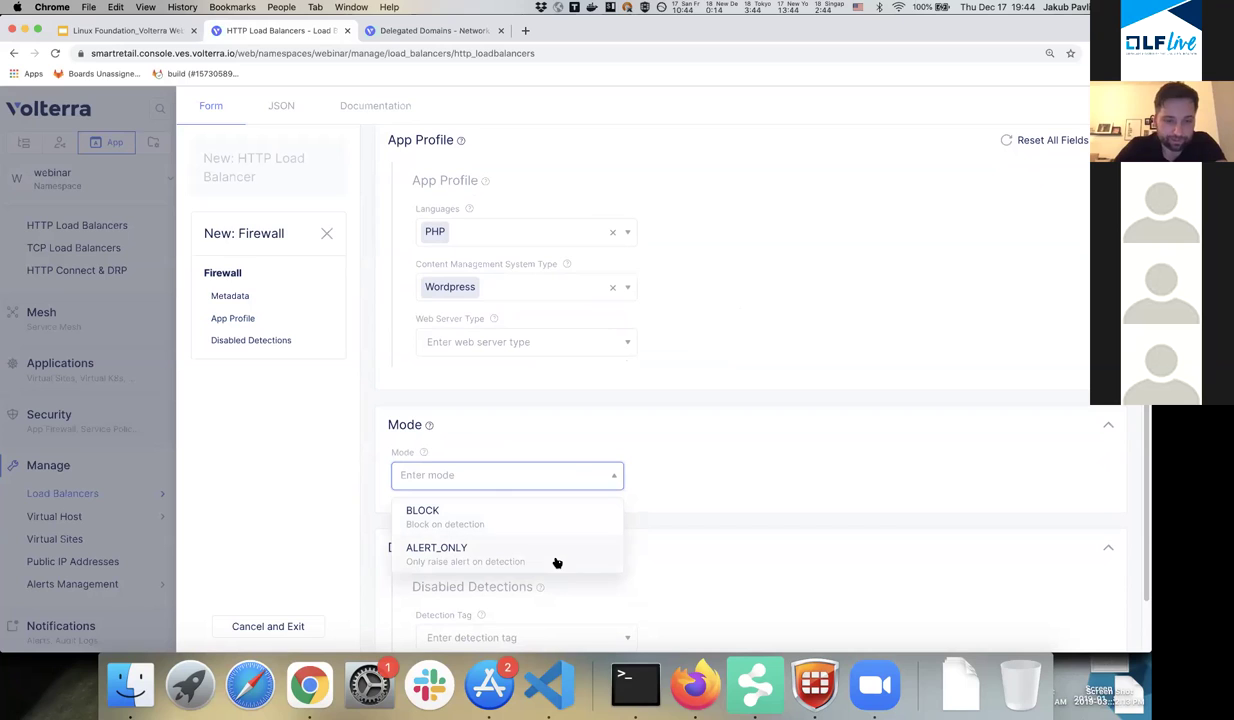
left_click(463, 517)
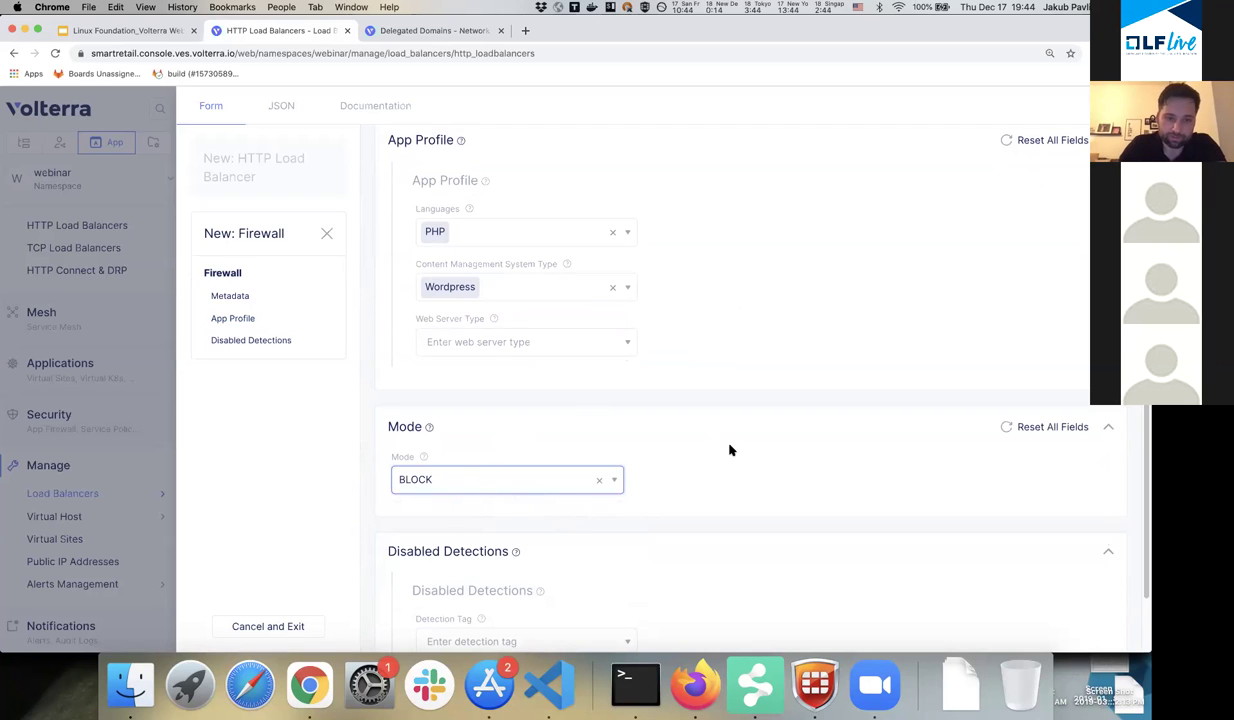
scroll(730, 450, "down", 1)
scroll(730, 450, "down", 3)
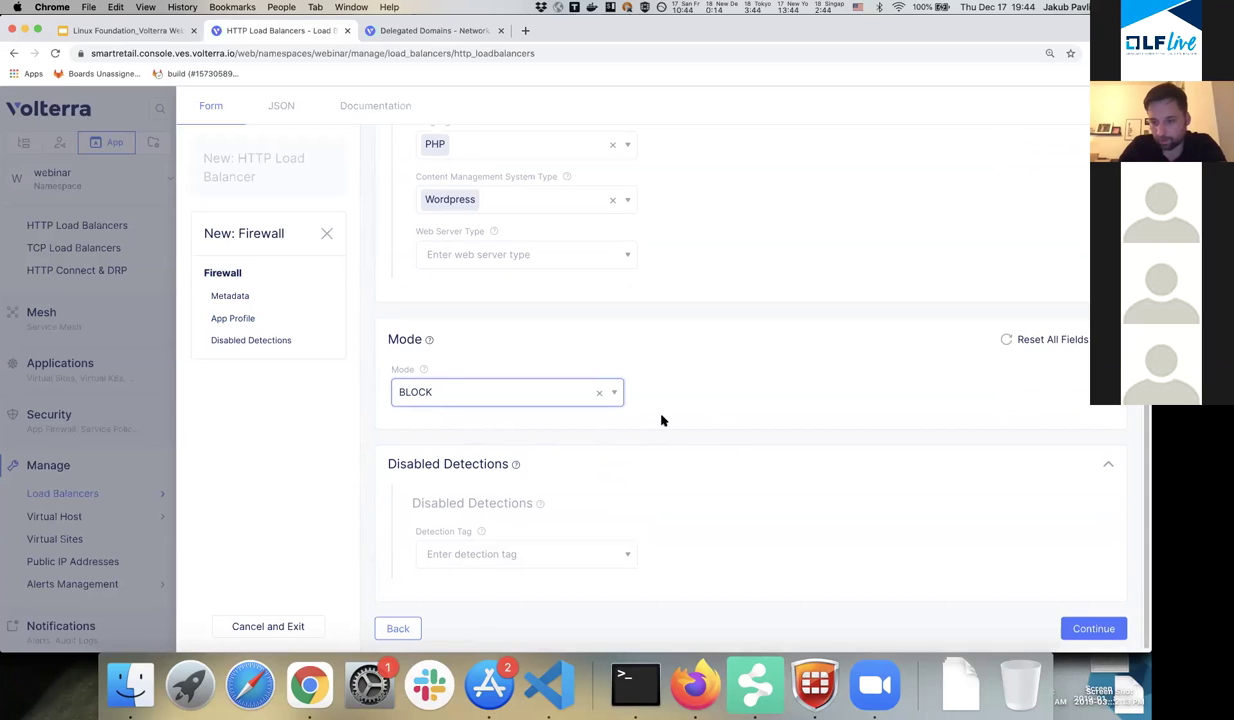
left_click(1097, 630)
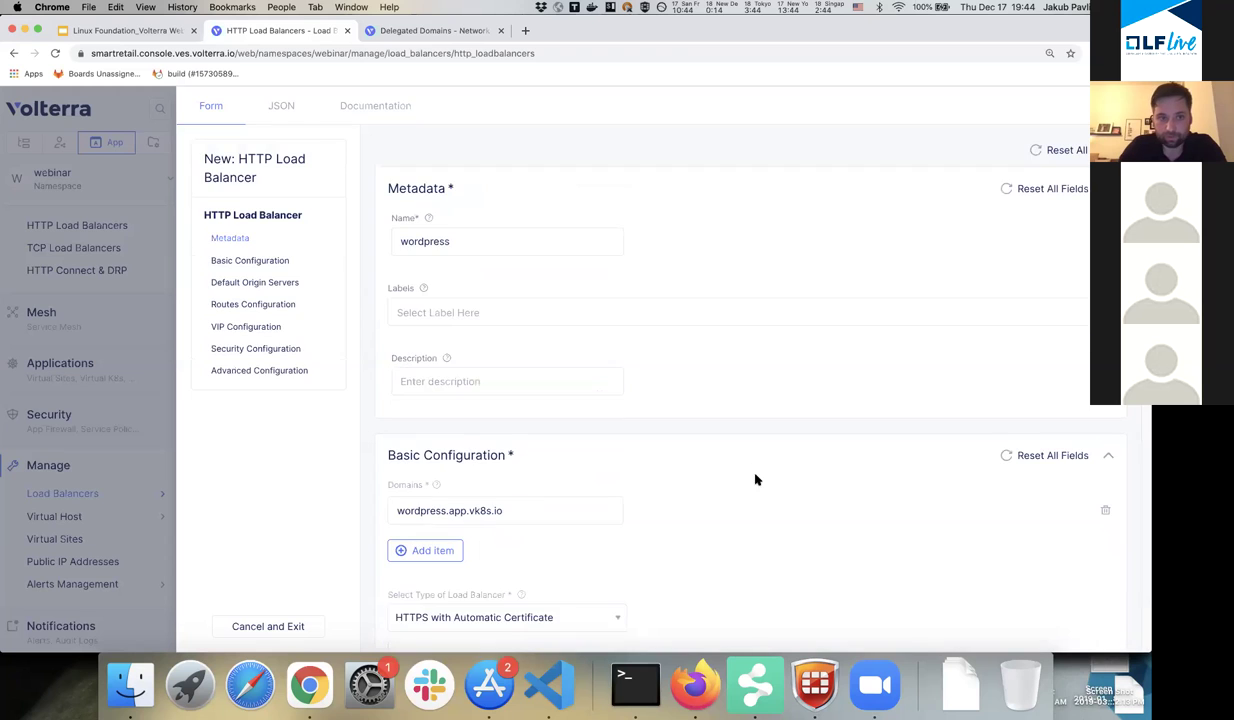
Save the completed HTTP load balancer configuration and return to the load balancer list.
scroll(768, 477, "down", 6)
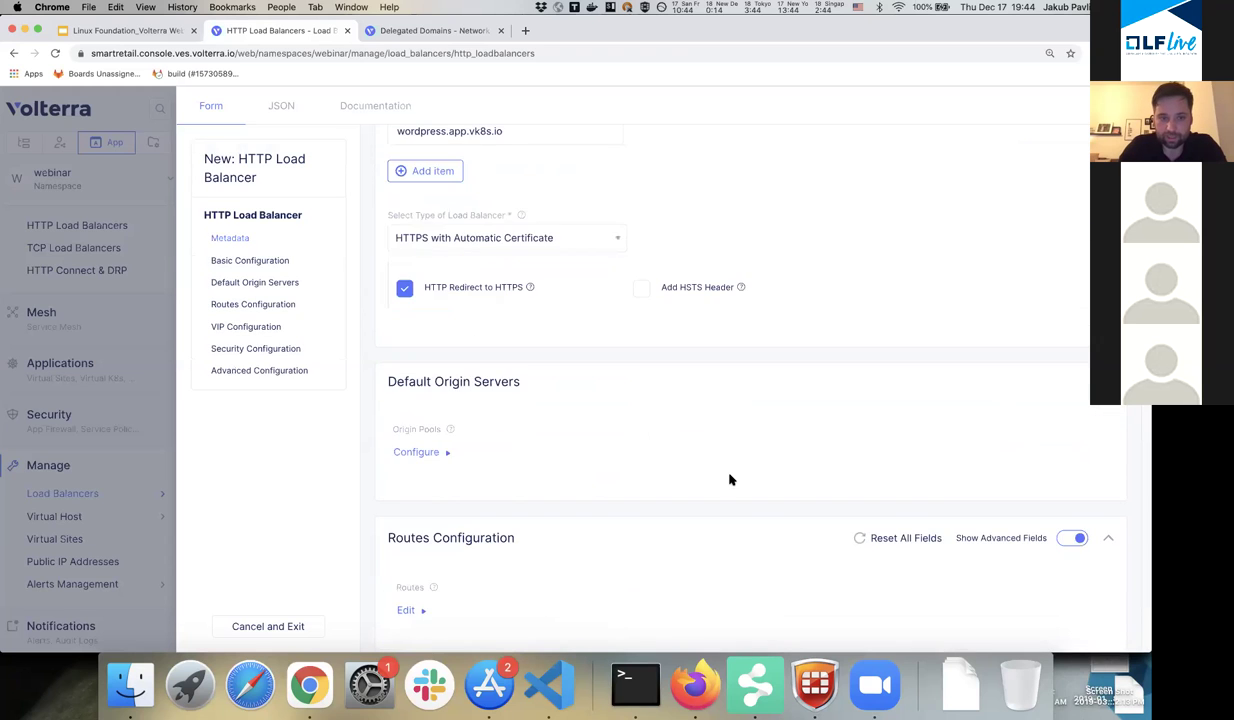
scroll(730, 480, "down", 10)
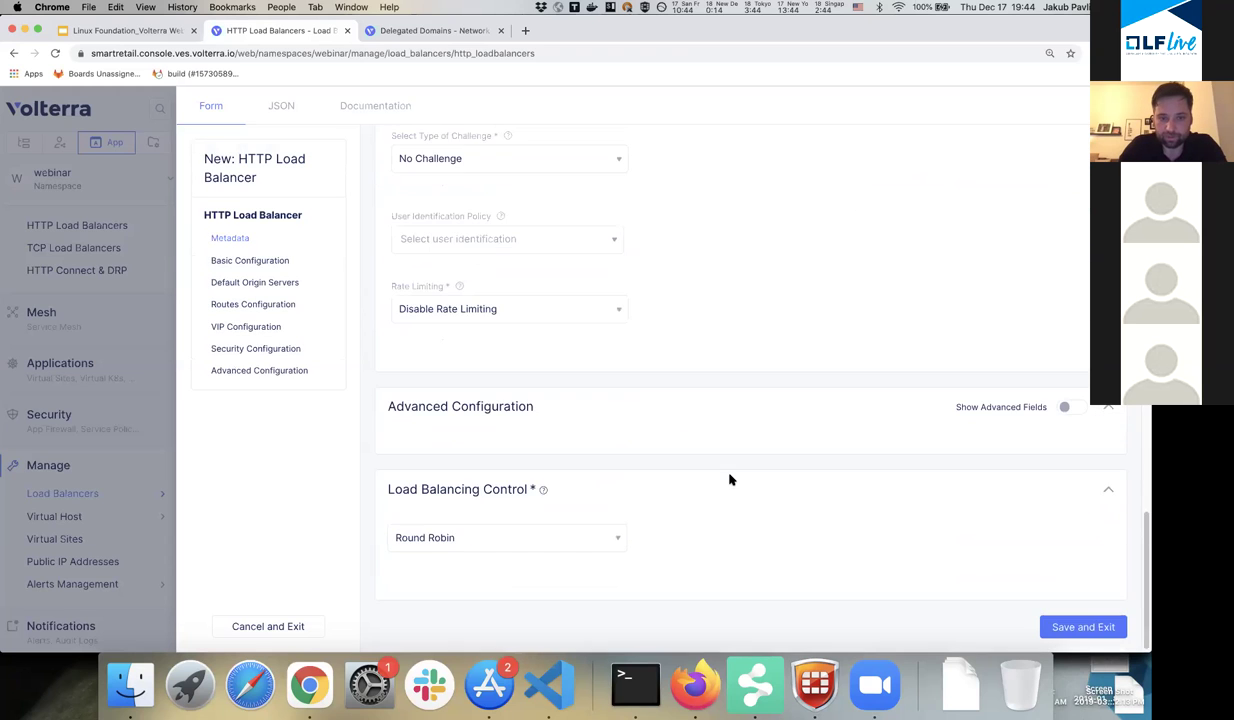
left_click(1078, 625)
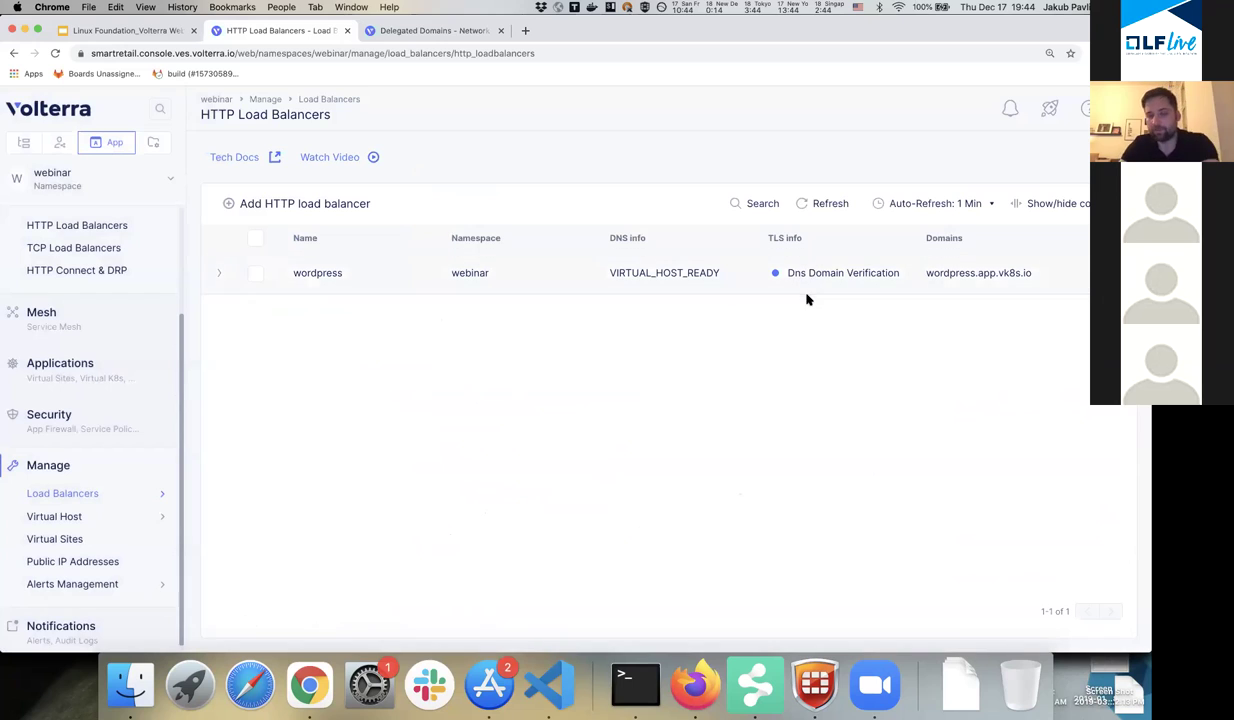
Check the wordpress load balancer's DNS and TLS status and refresh the list.
left_click_drag(788, 273, 881, 273)
double_click(879, 273)
left_click(826, 273)
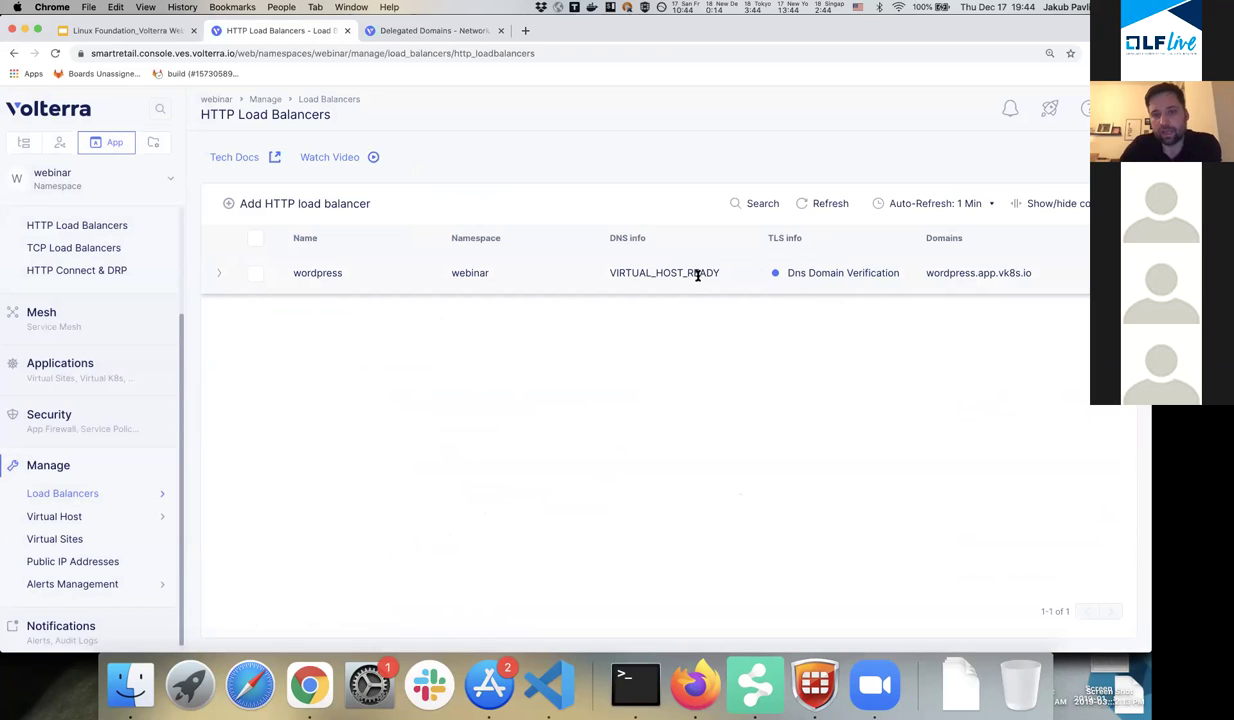
left_click(814, 207)
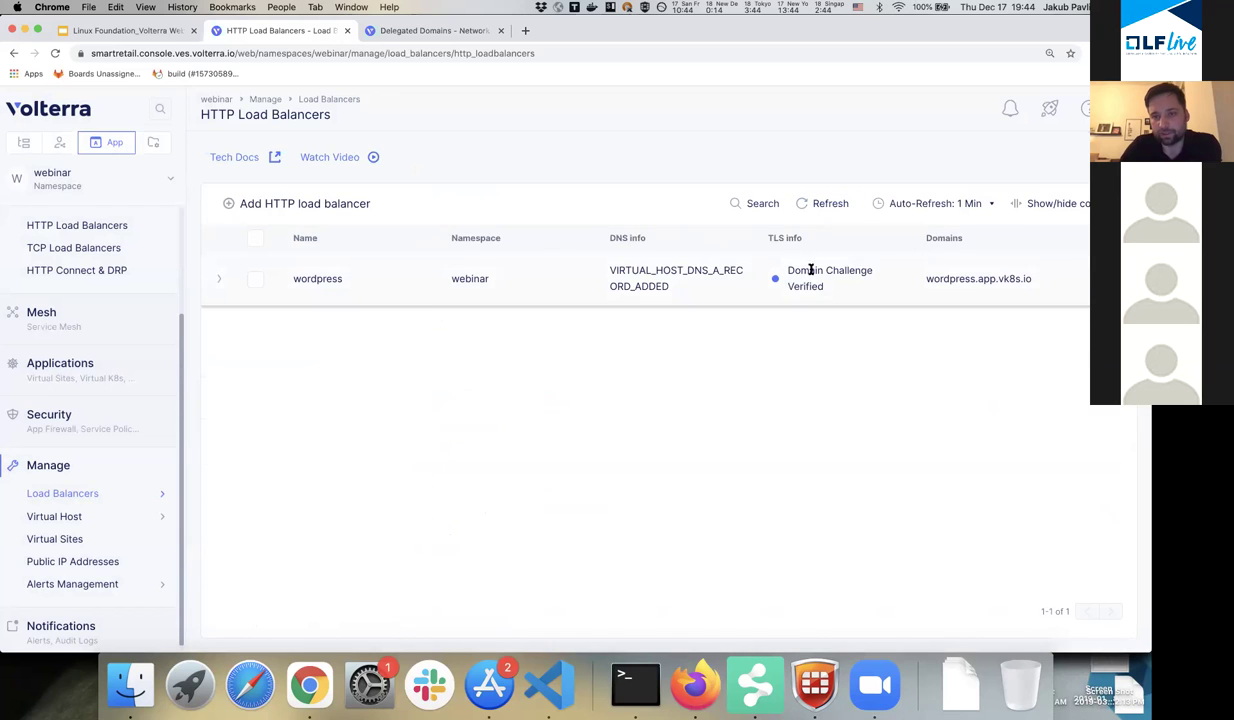
Review the wordpress load balancer's domain challenge status and refresh the list to recheck its certificate.
left_click_drag(791, 268, 830, 289)
left_click(830, 289)
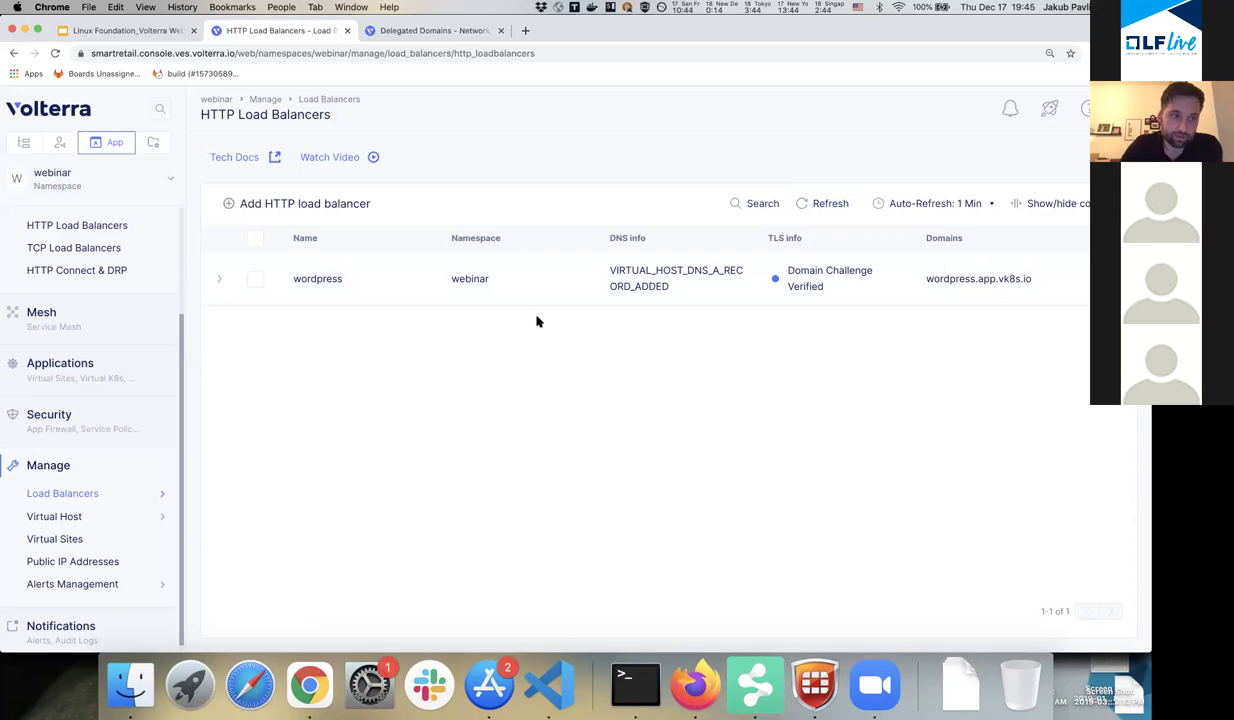
left_click(805, 205)
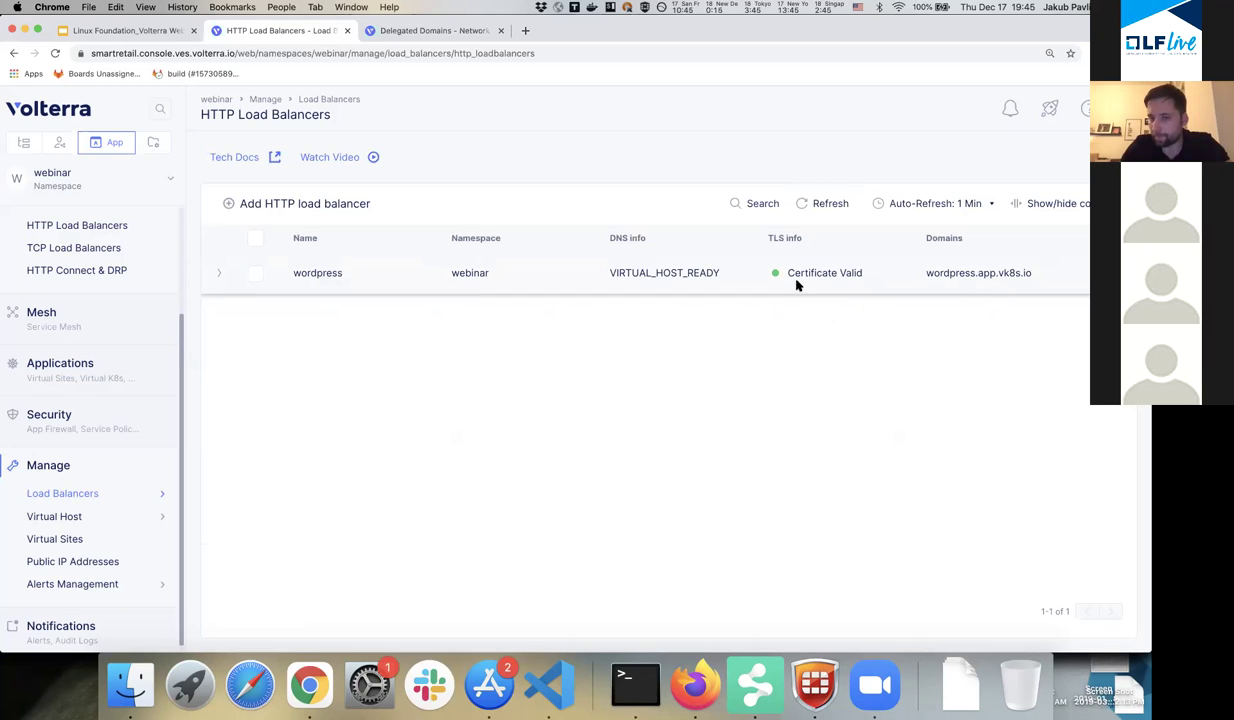
left_click_drag(1033, 273, 925, 273)
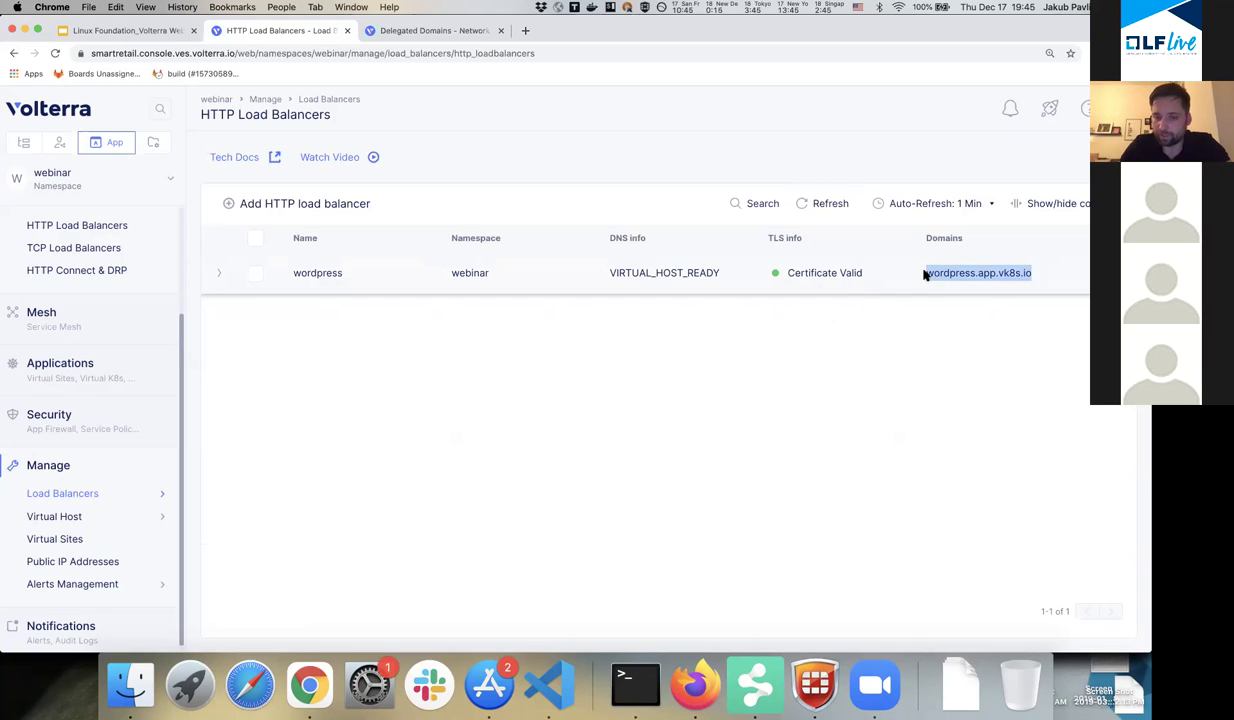
key("super+c")
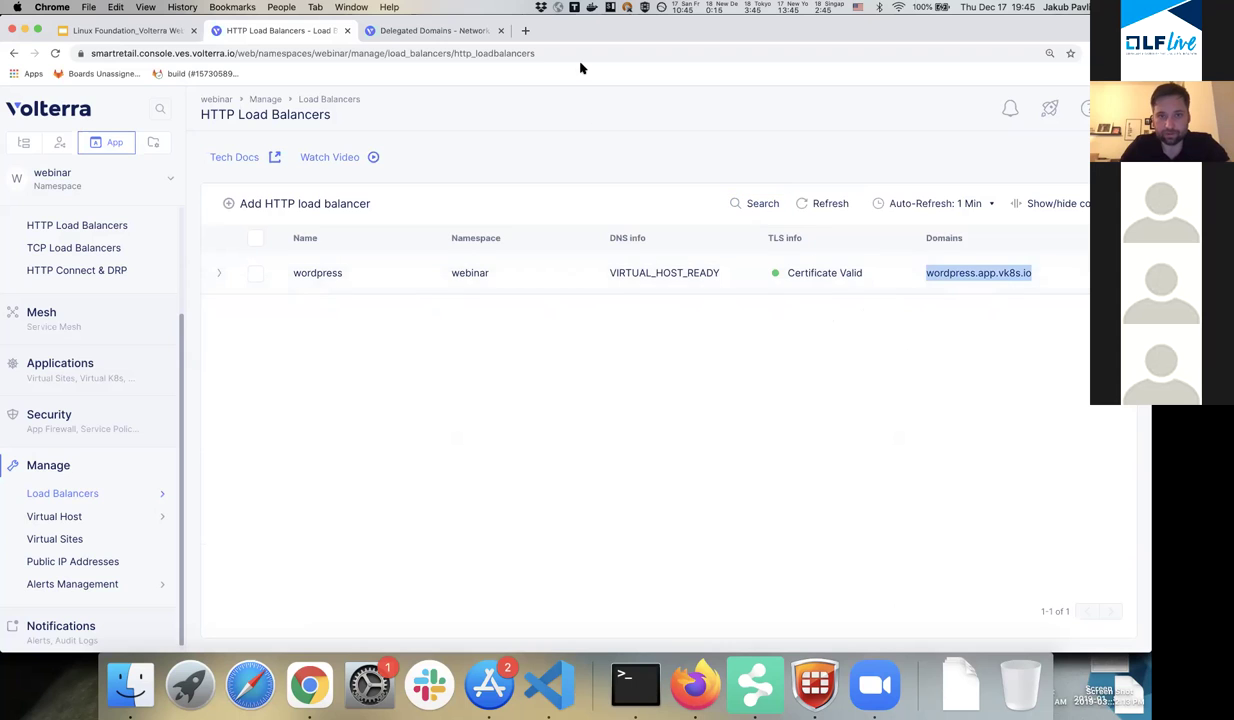
left_click(524, 30)
type("httpss")
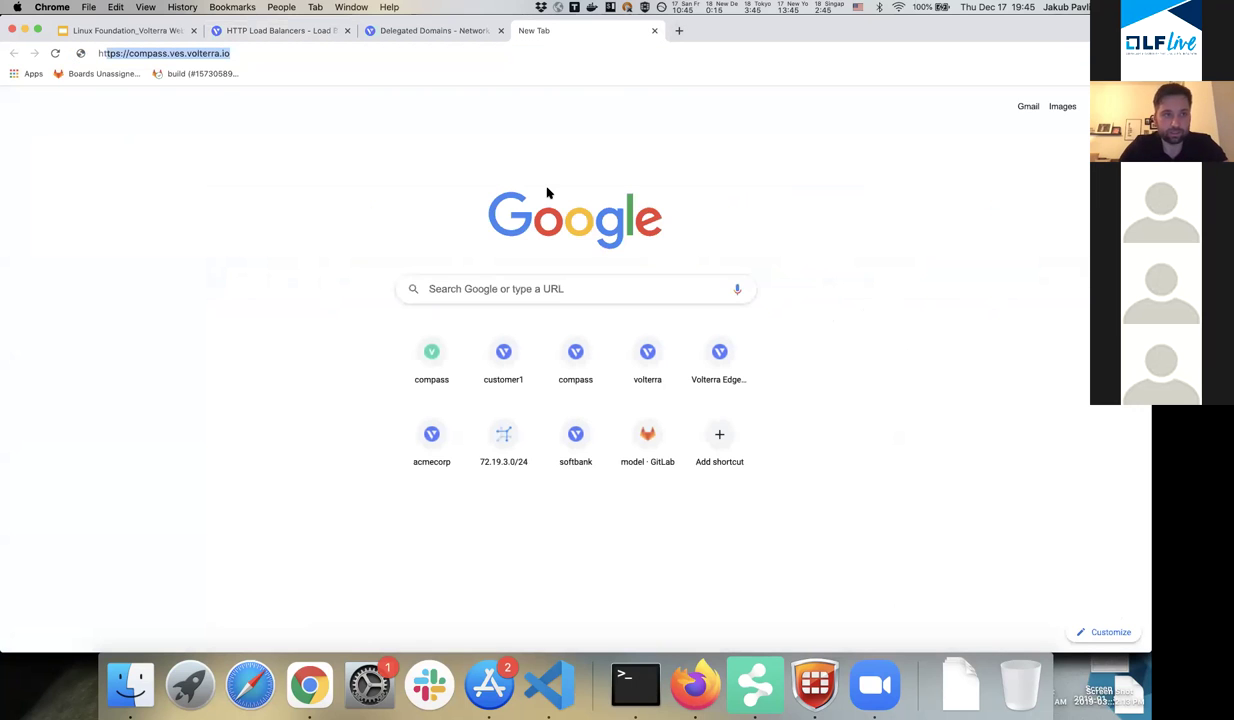
key("BackSpace")
type("://")
key("super+v")
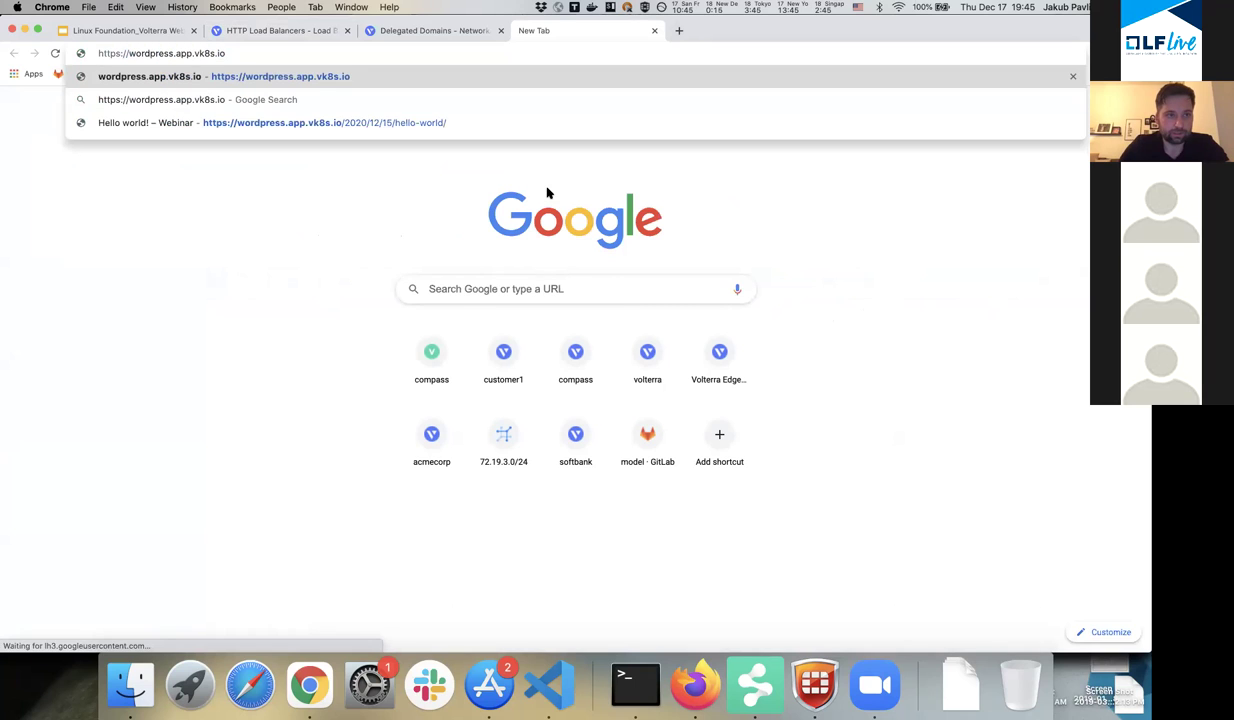
key("Return")
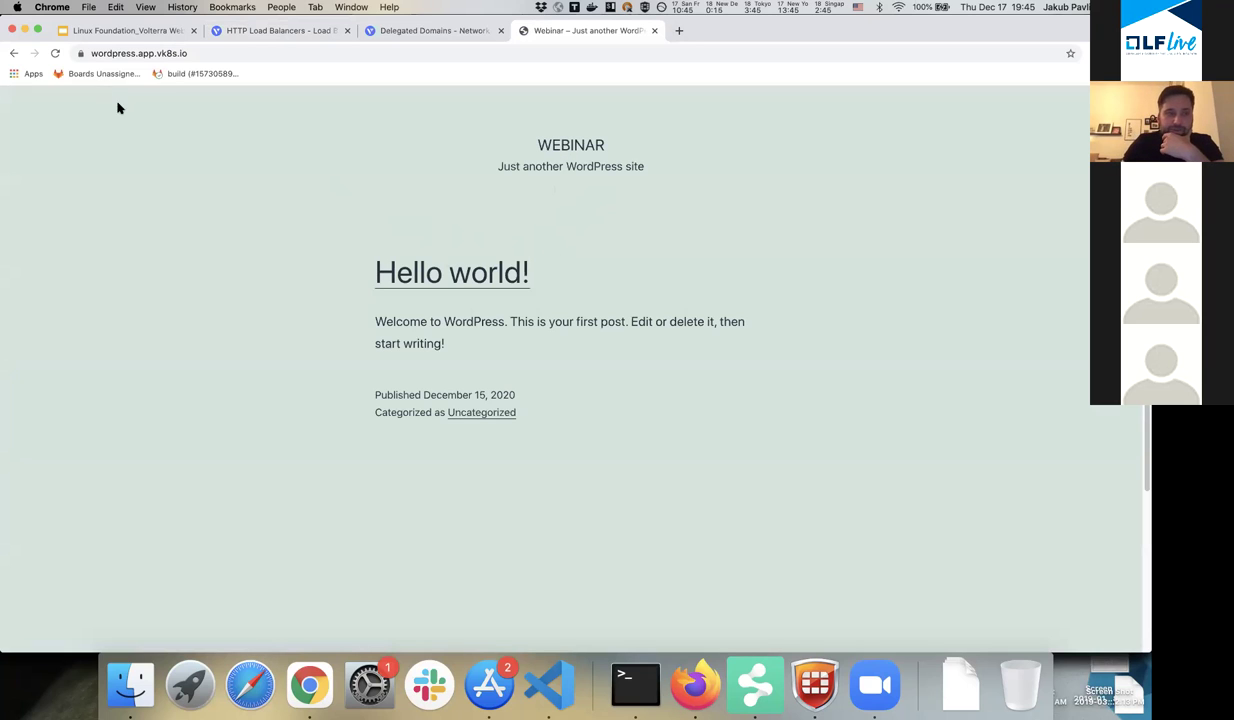
Inspect the WordPress site's connection security and certificate information, and reload the page.
left_click(81, 53)
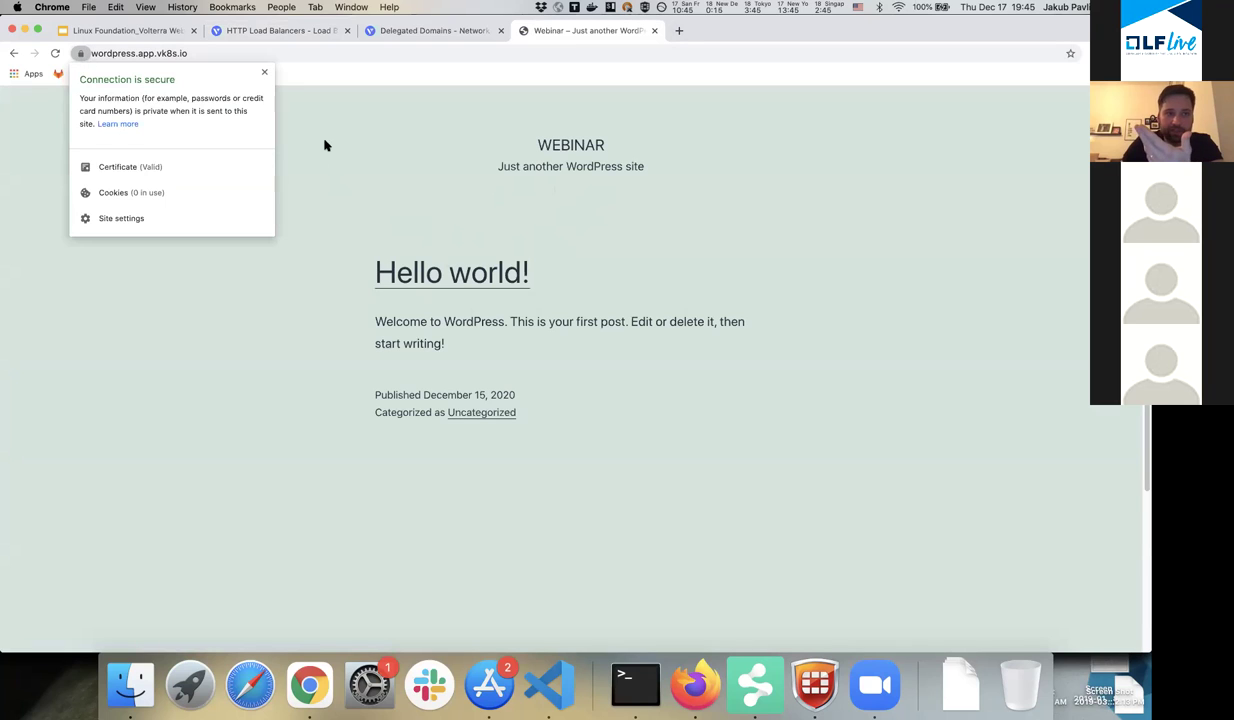
left_click(362, 150)
left_click(106, 53)
left_click(106, 53)
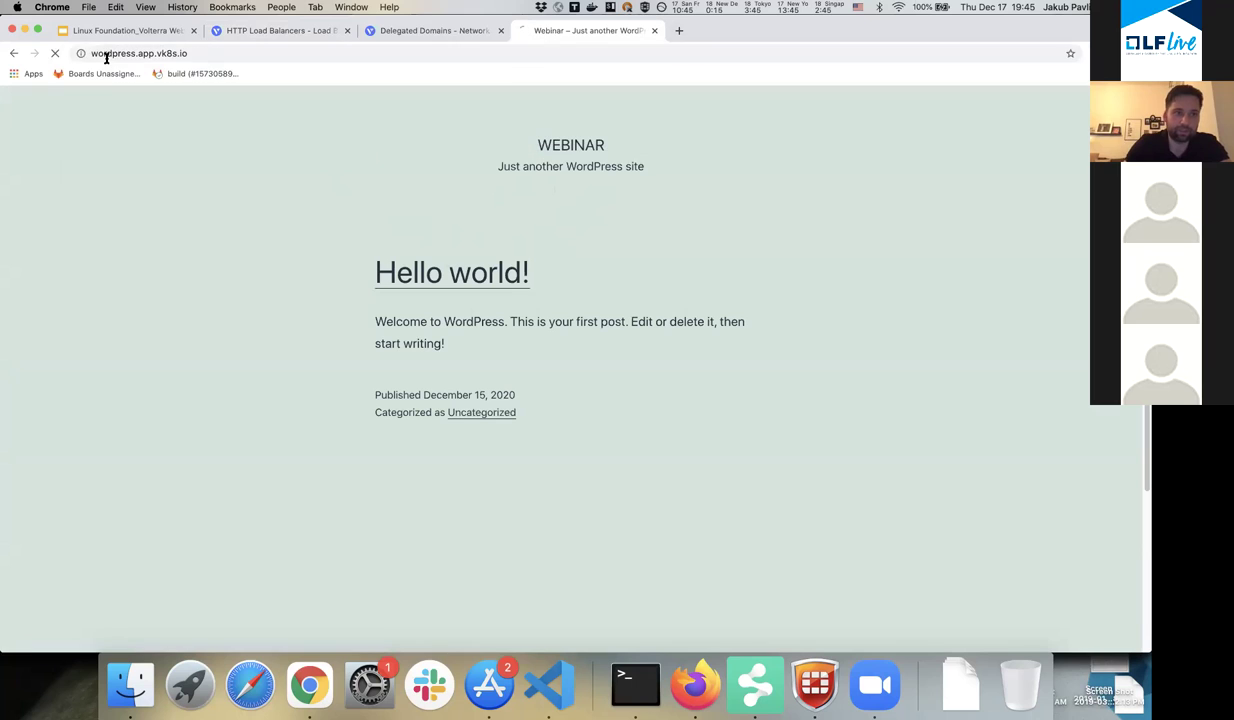
Copy the WordPress site's address and switch to the terminal session with a free local bash prompt.
left_click(128, 54)
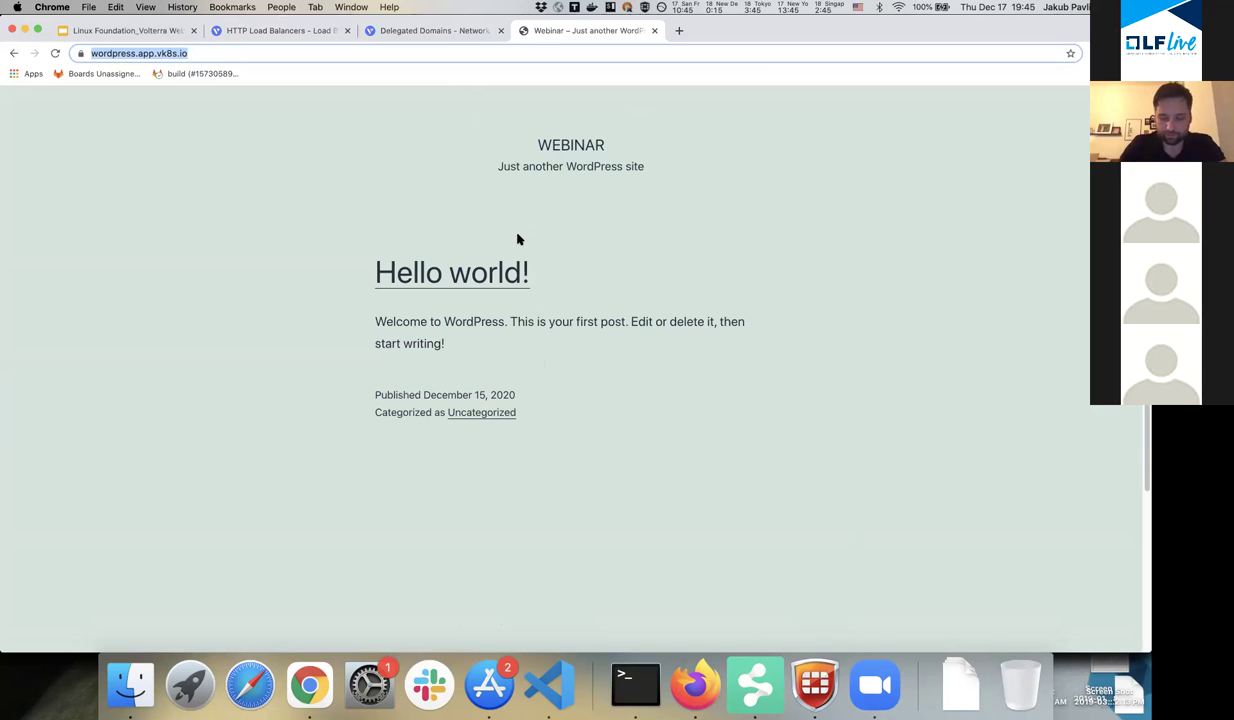
key("super+Tab")
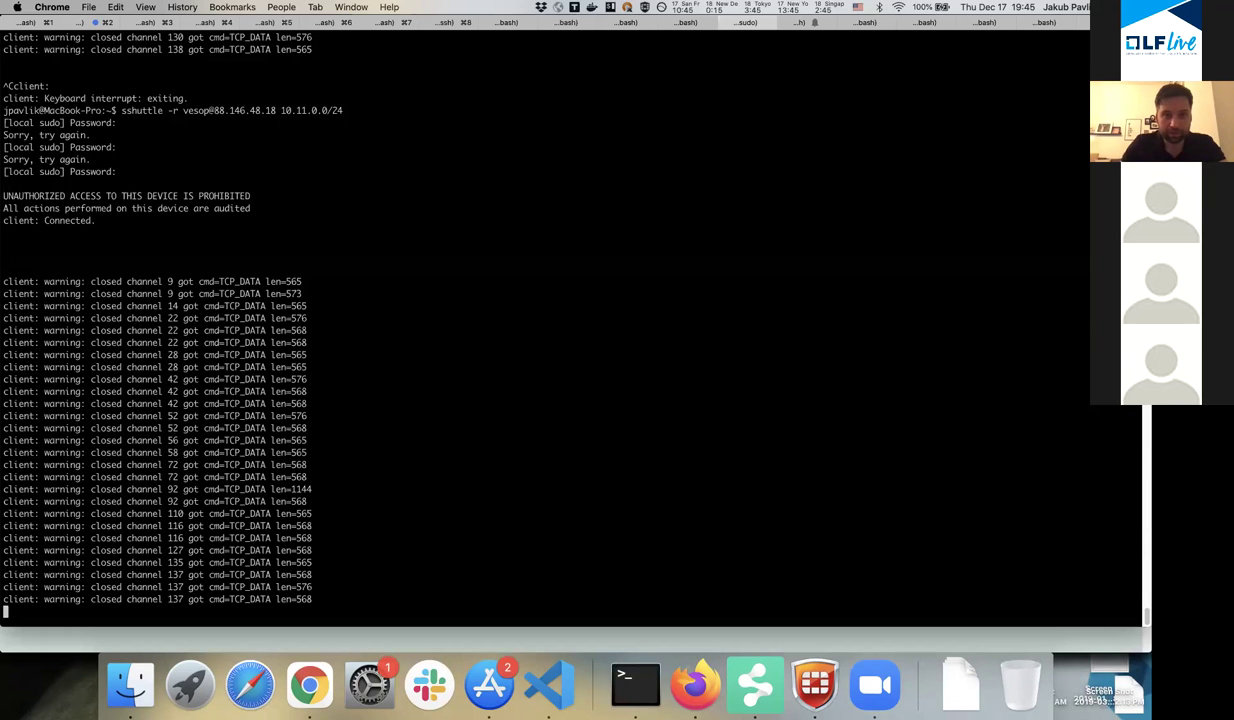
key("super+shift+bracketleft")
key("Return")
key("Return")
key("Return")
key("Return")
key("Return")
key("Return")
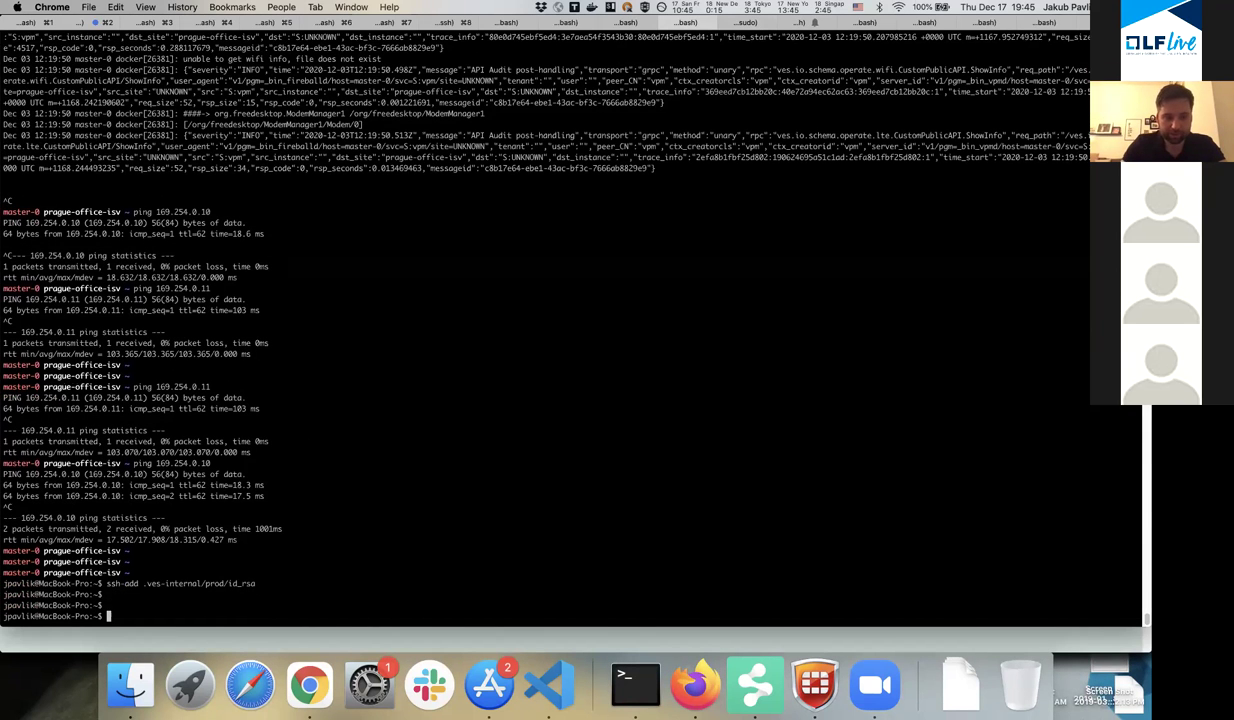
type("watch -n ")
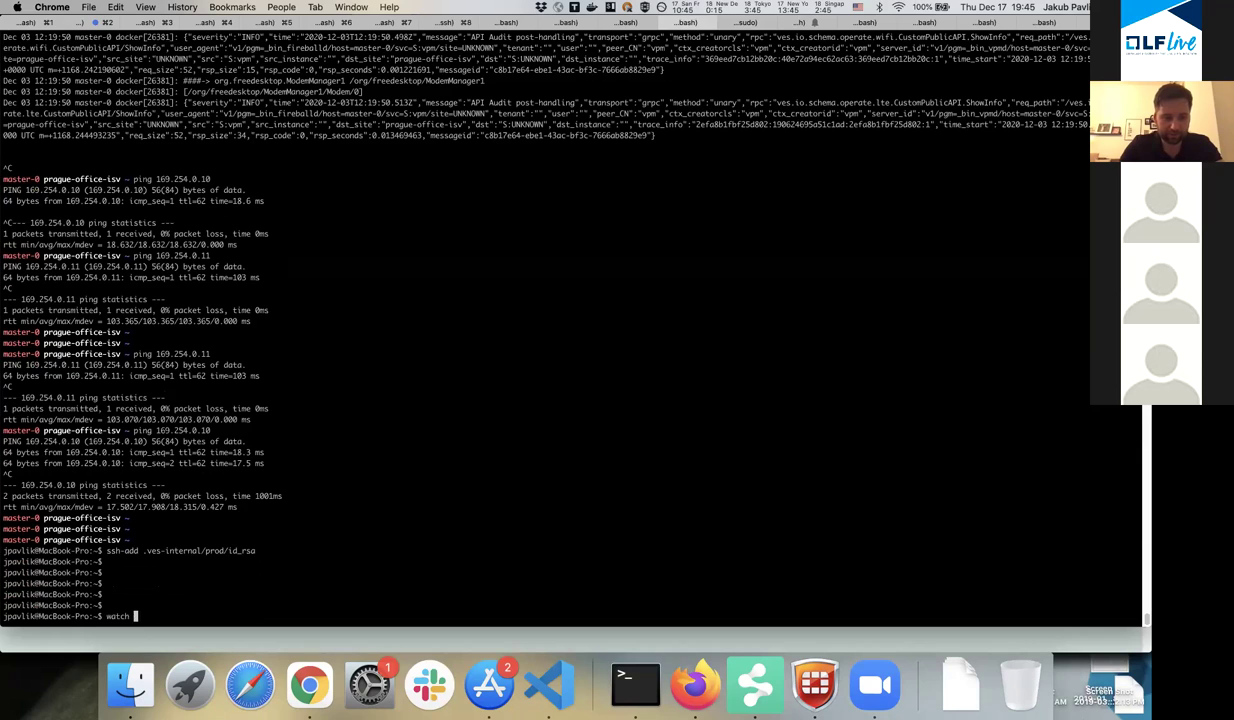
type("0.5")
key("super+v")
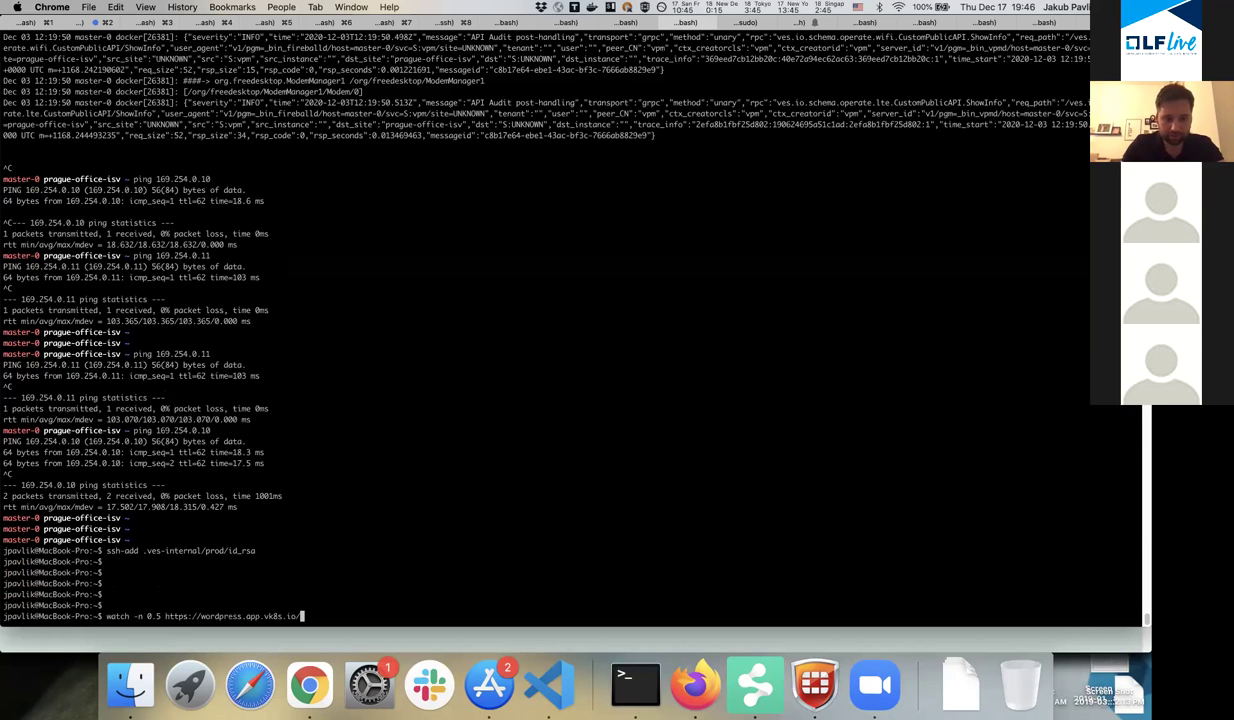
type("\"")
key("alt+Left")
key("alt+Left")
key("alt+Left")
key("alt+Left")
key("alt+Left")
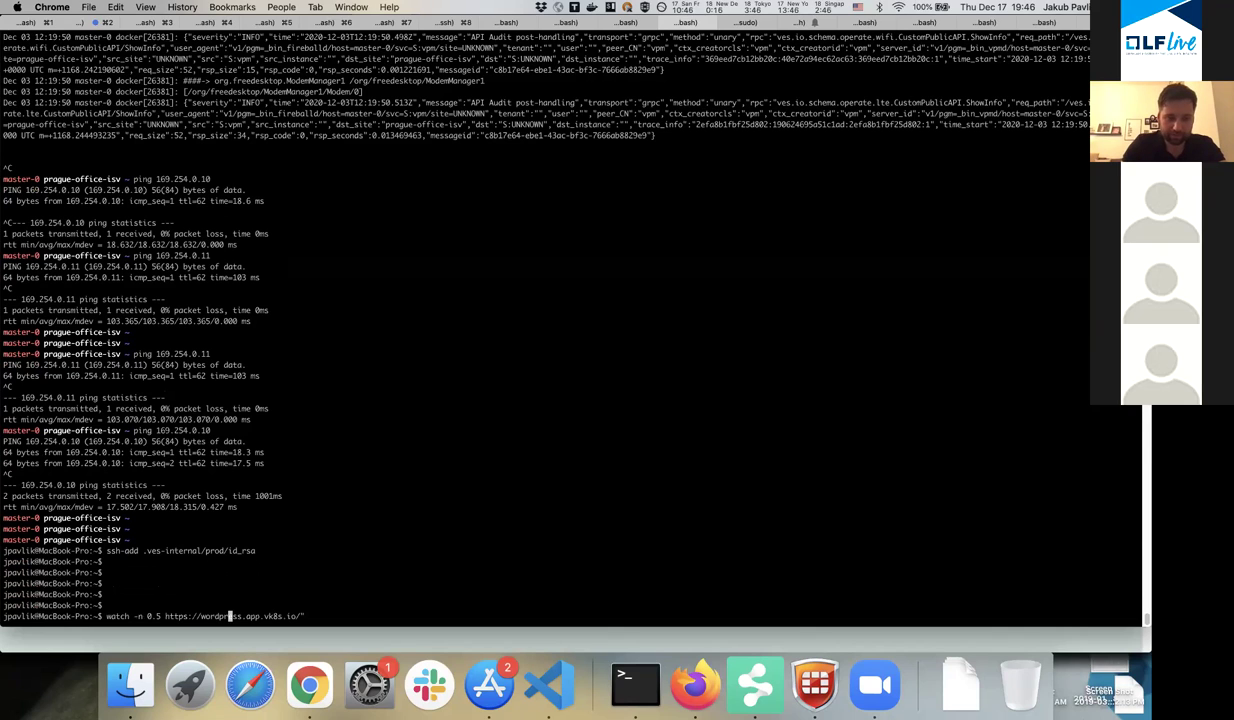
type("\"curl")
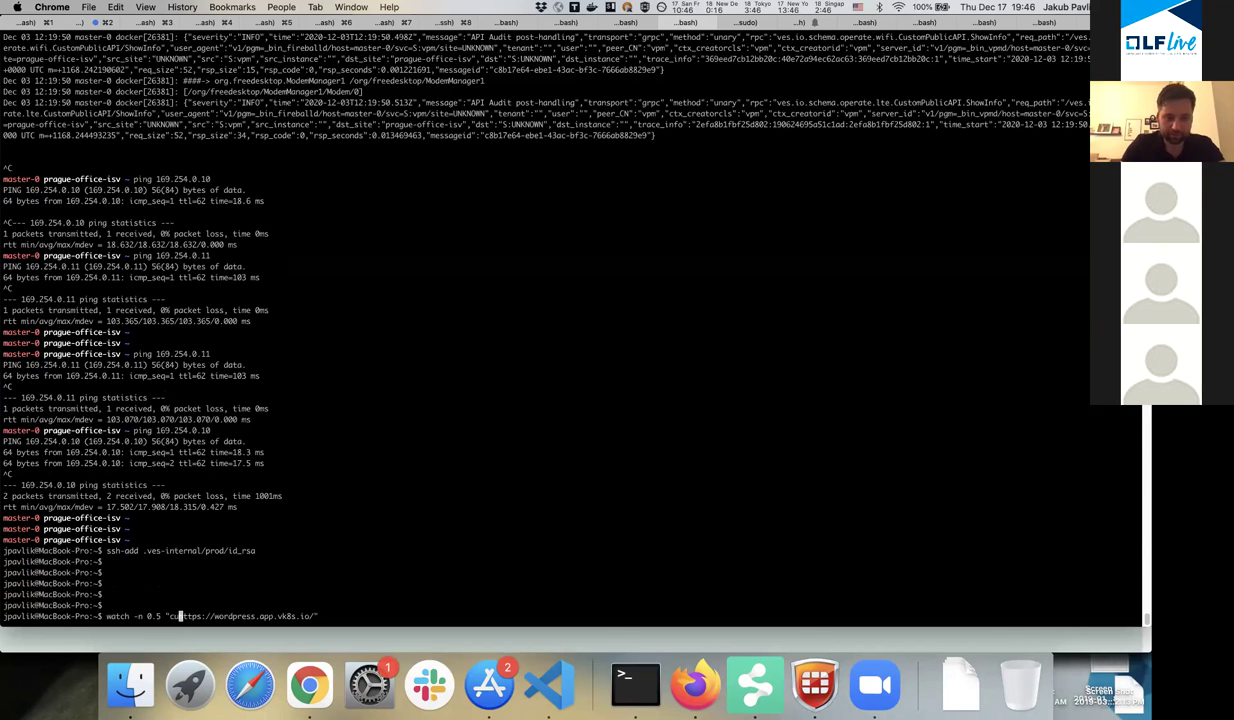